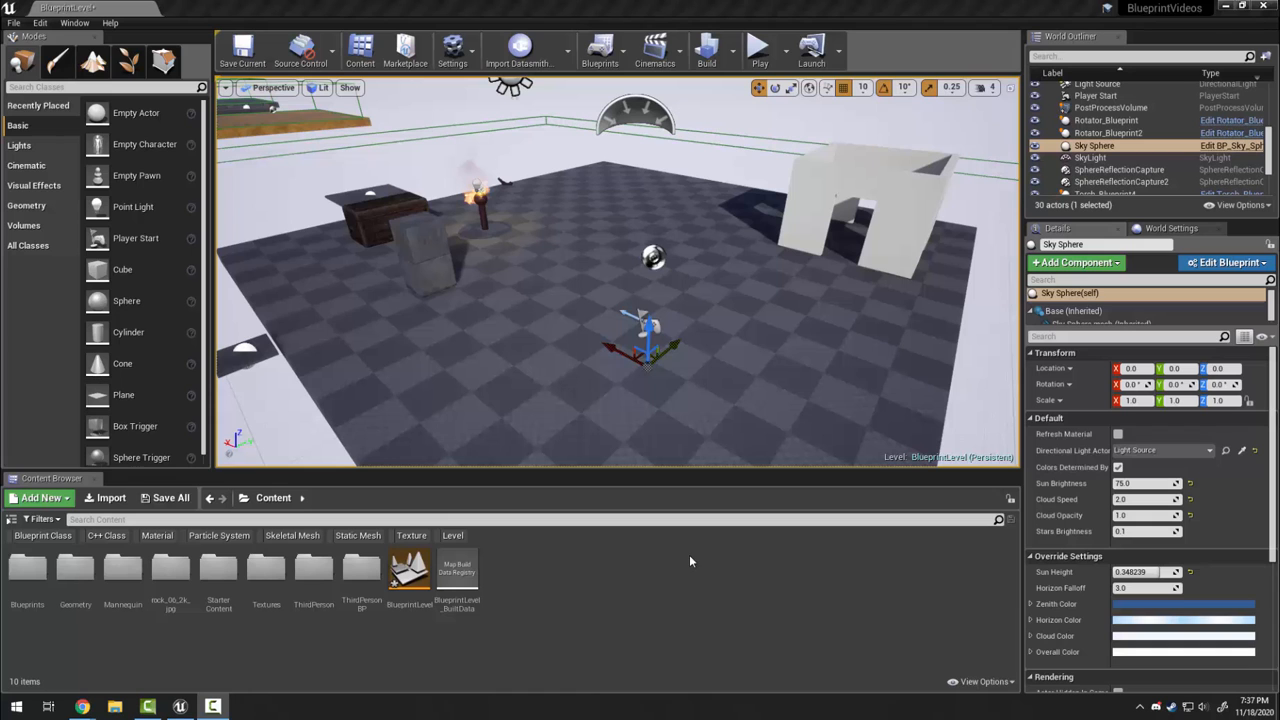
Fly the viewport around the level toward the white building
right_drag(706, 388, 632, 341)
key(w)
key(d)
key(s)
Browse the StarterContent Materials folder, then return to the top Content folder
double_click(228, 596)
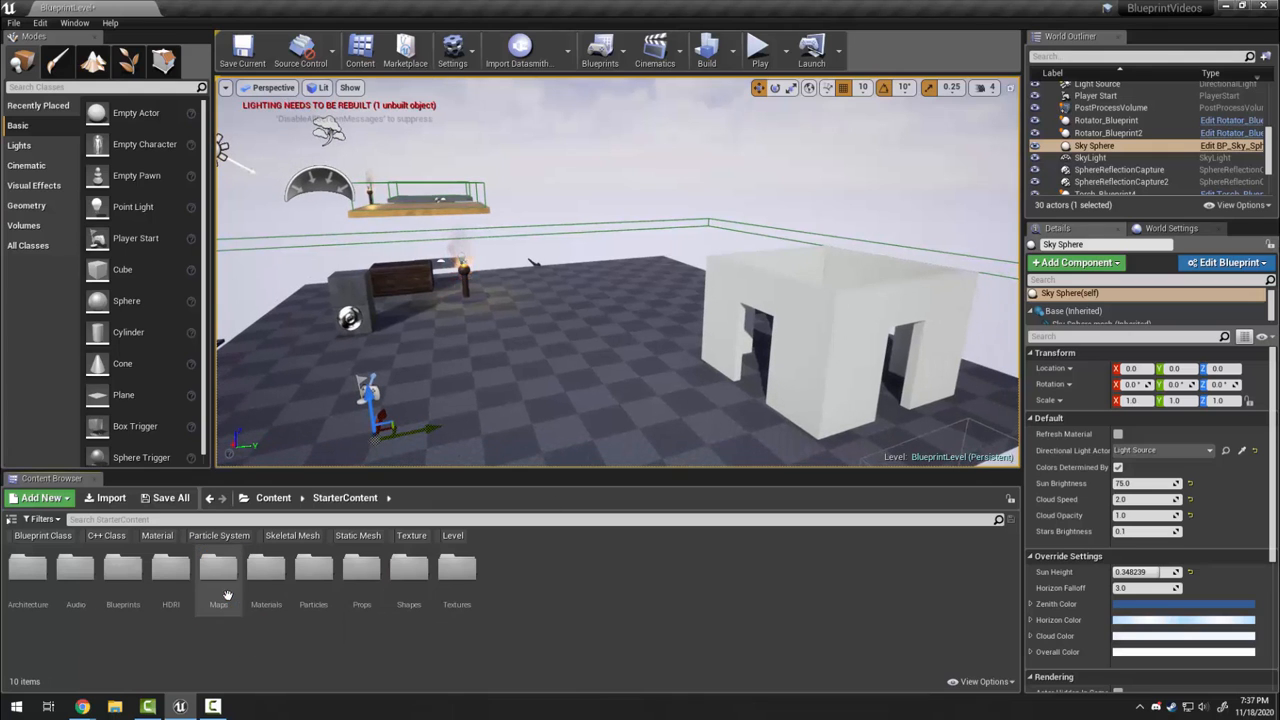
double_click(264, 590)
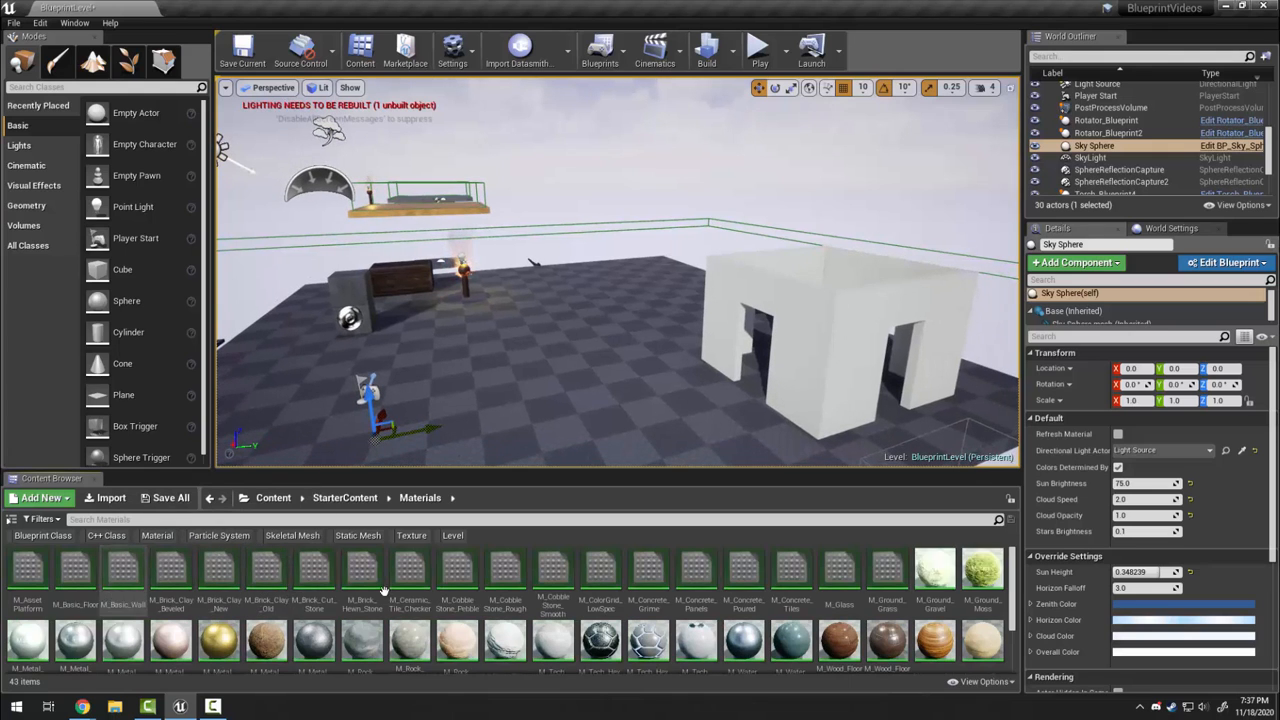
scroll(668, 617, down, 2)
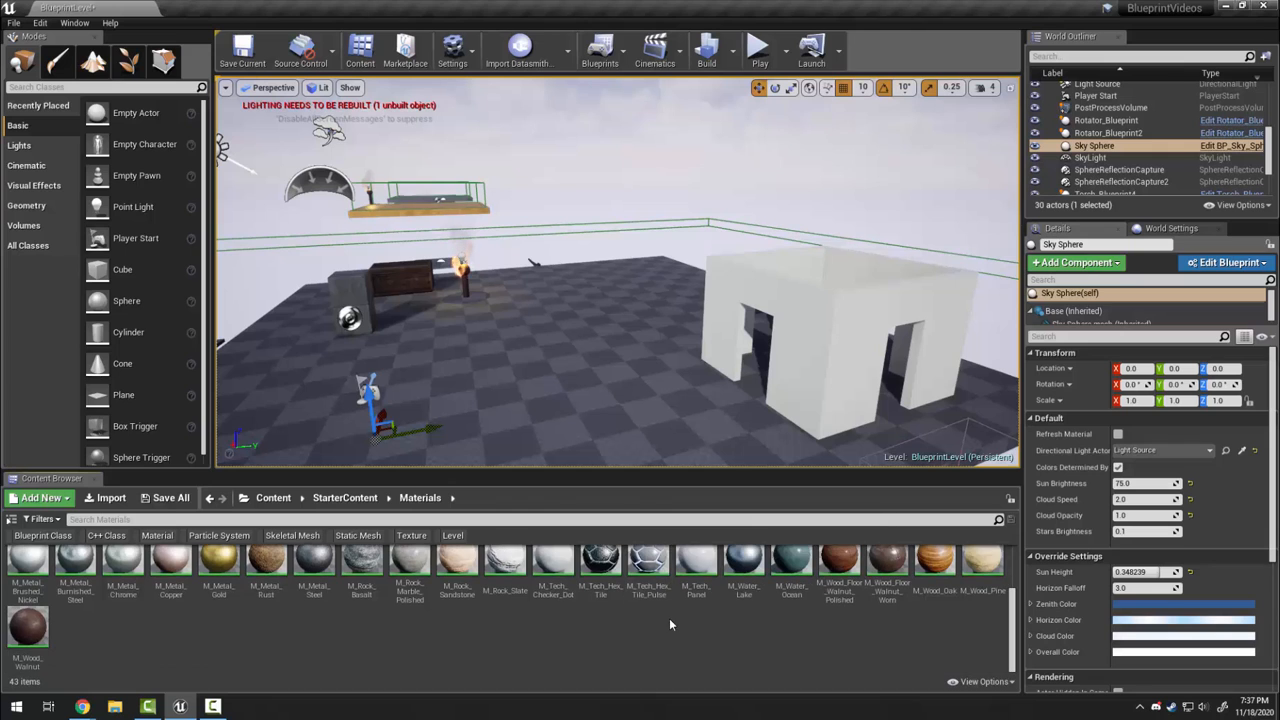
scroll(669, 618, up, 2)
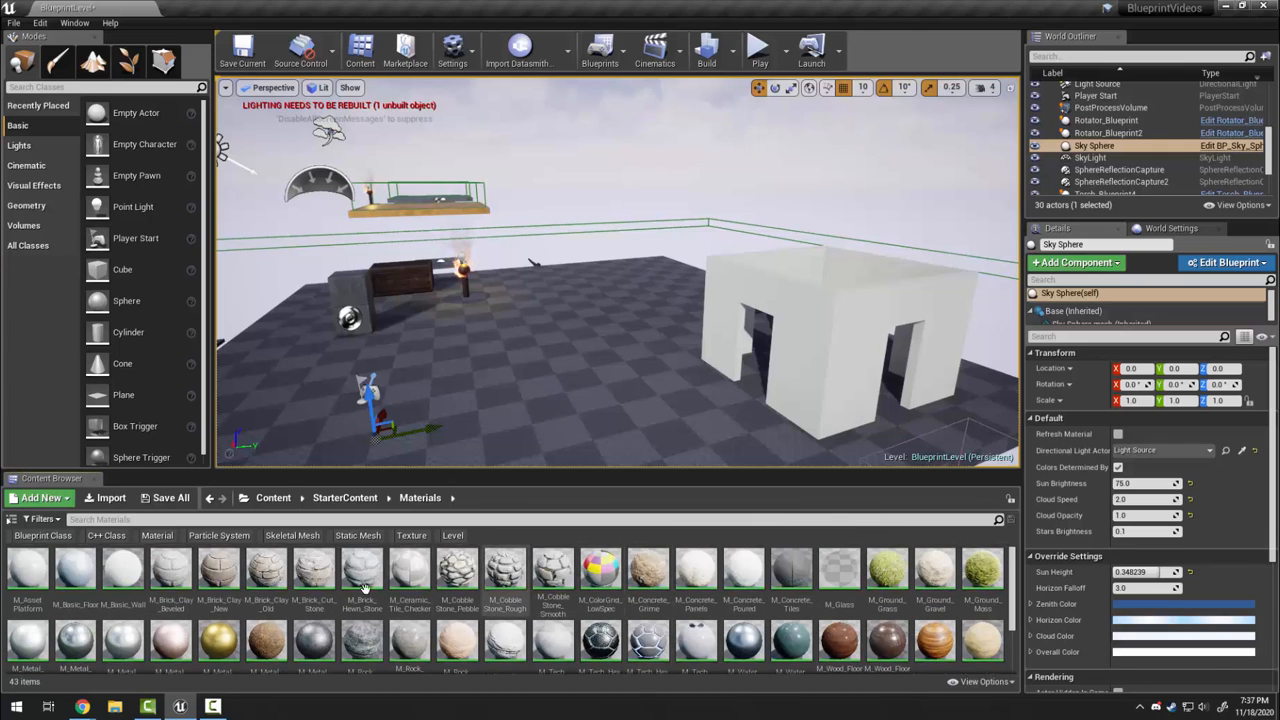
click(274, 499)
Turn and fly the view to reveal the white house, torch and crates
right_drag(570, 350, 655, 368)
right_drag(498, 360, 488, 360)
key(w)
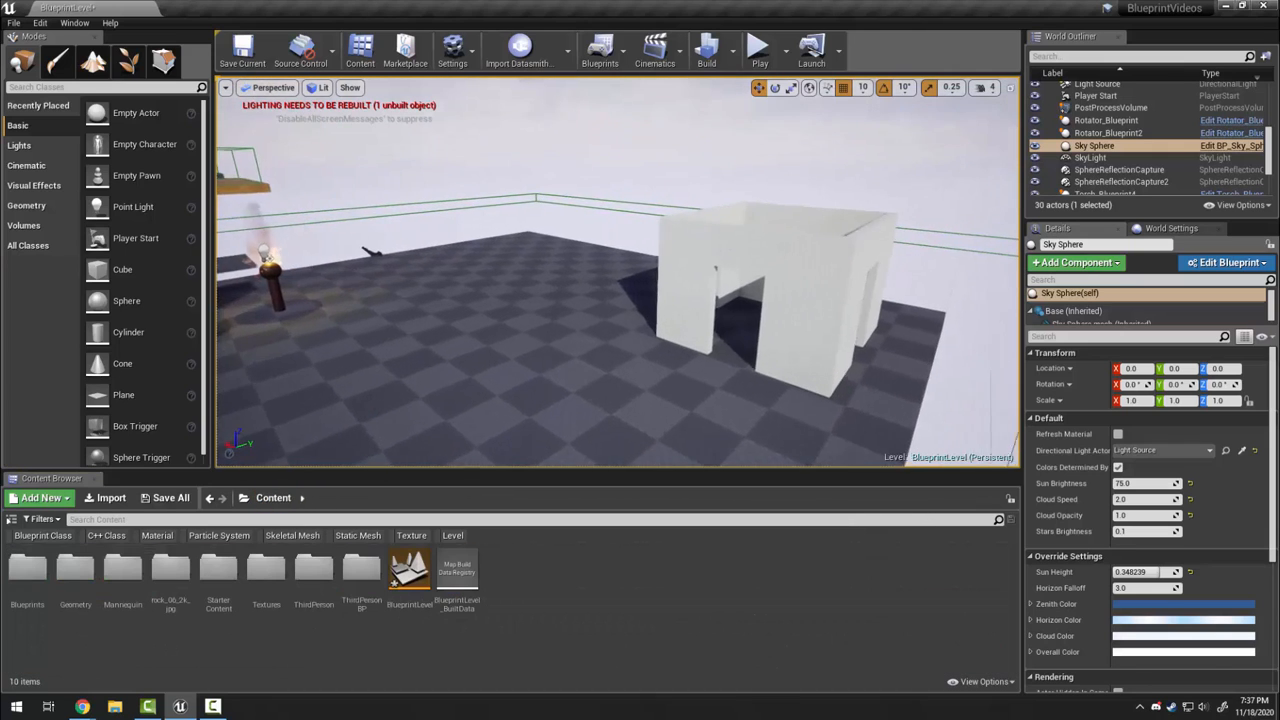
right_drag(627, 420, 545, 420)
key(s)
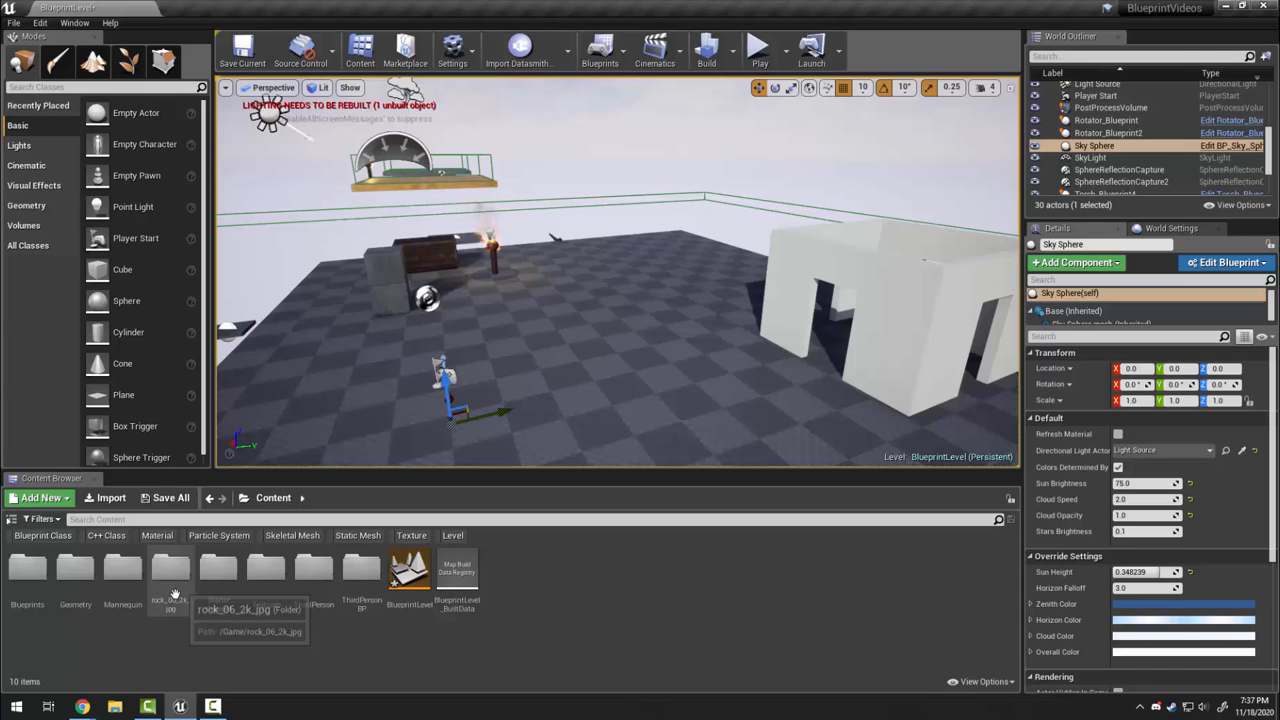
Bring Chrome forward and check the Texture Haven and TextureCan tabs
mouse_move(84, 706)
click(160, 660)
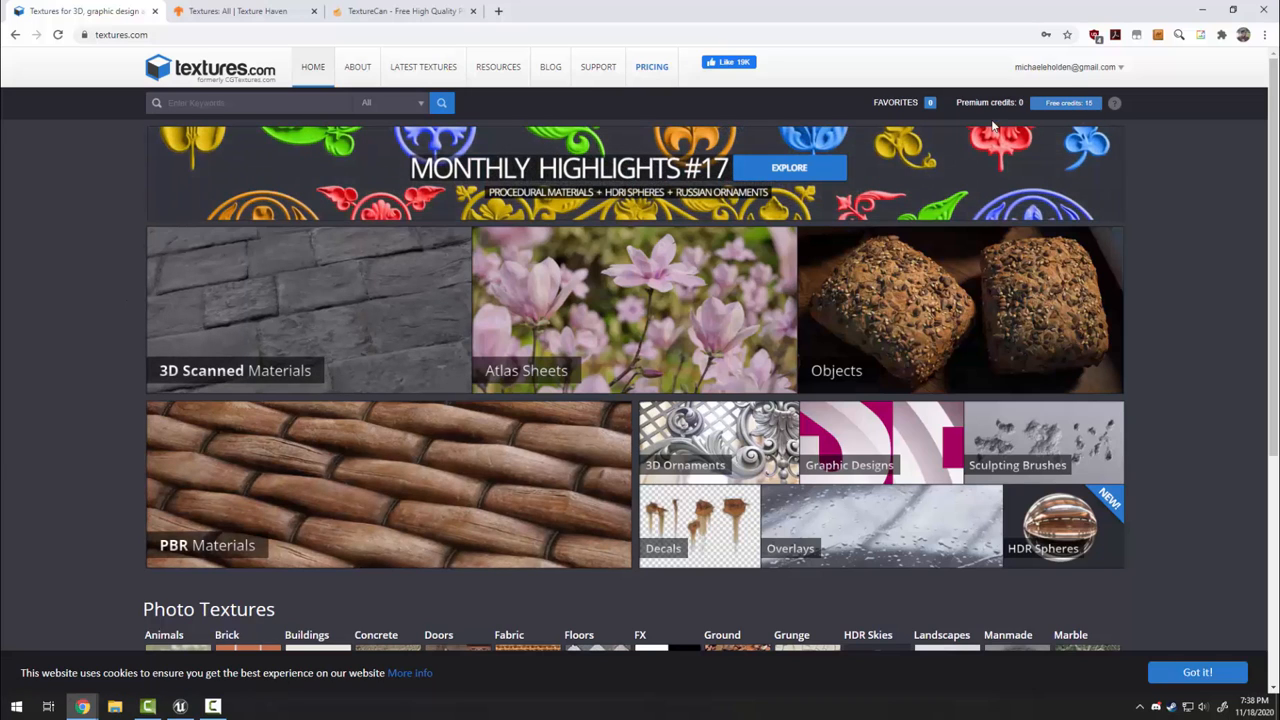
click(211, 18)
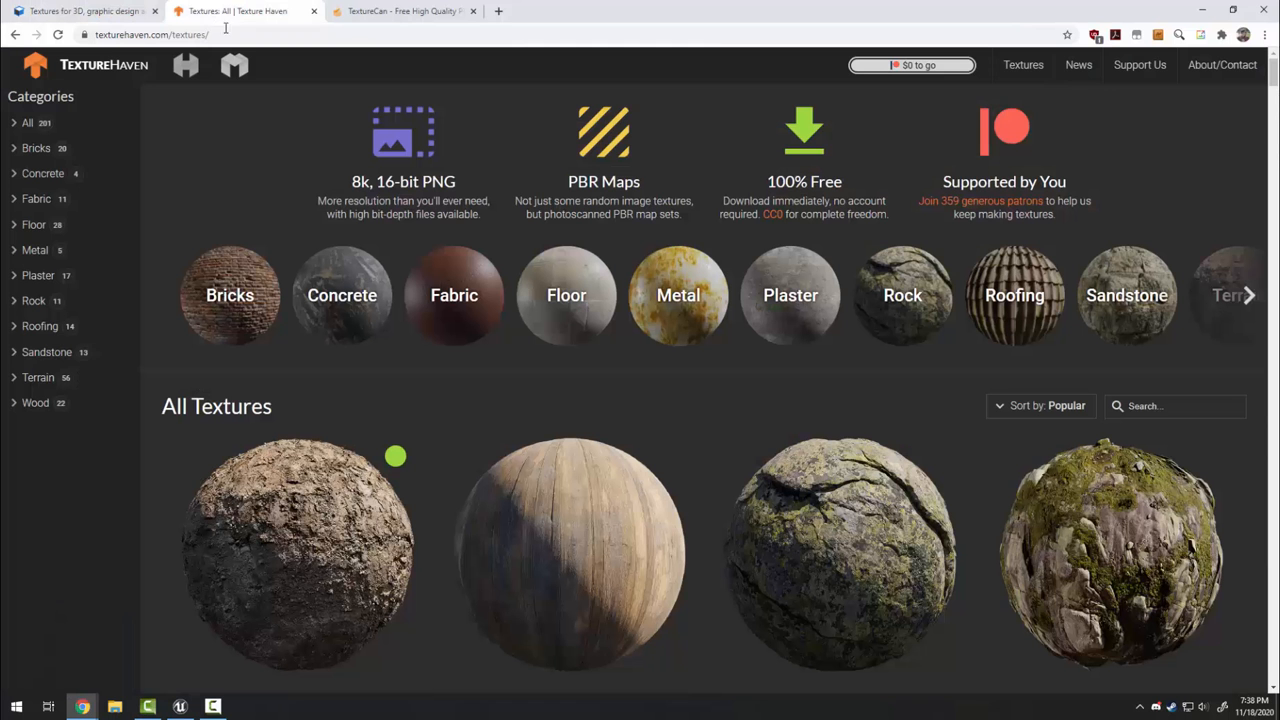
click(398, 12)
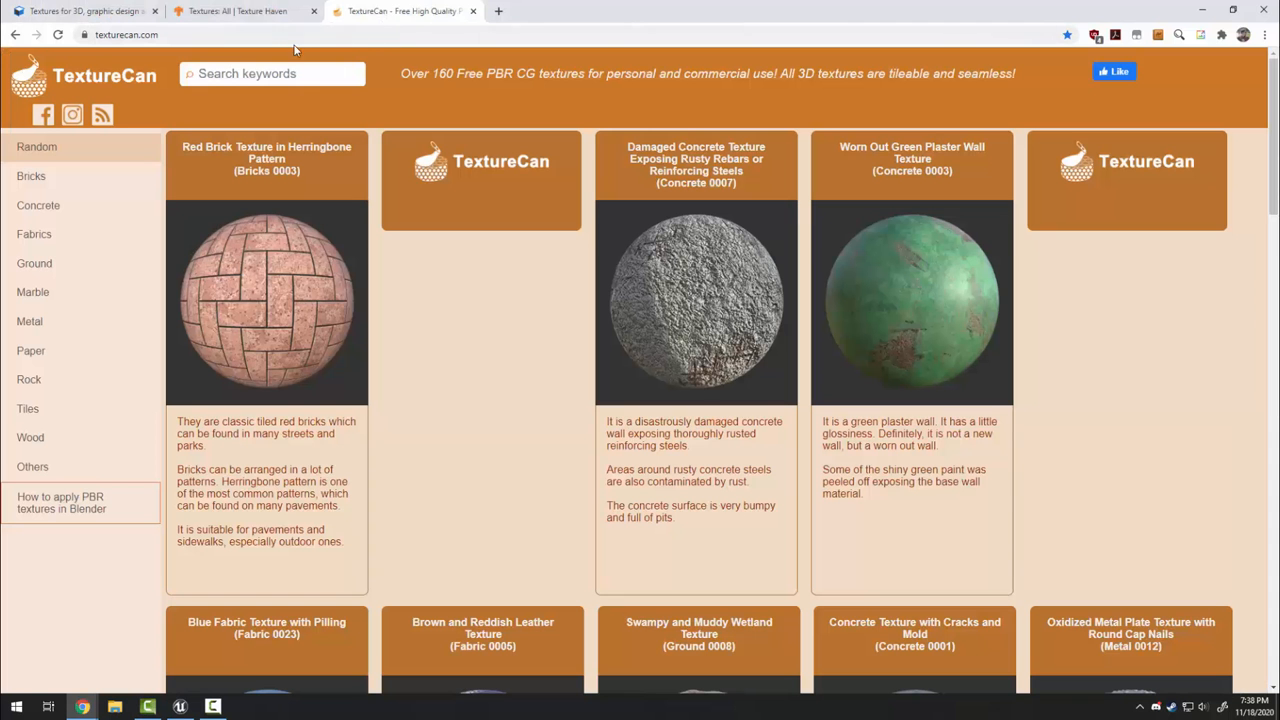
Load quixel.com in a new tab and open the Megascans library
click(500, 10)
text(q)
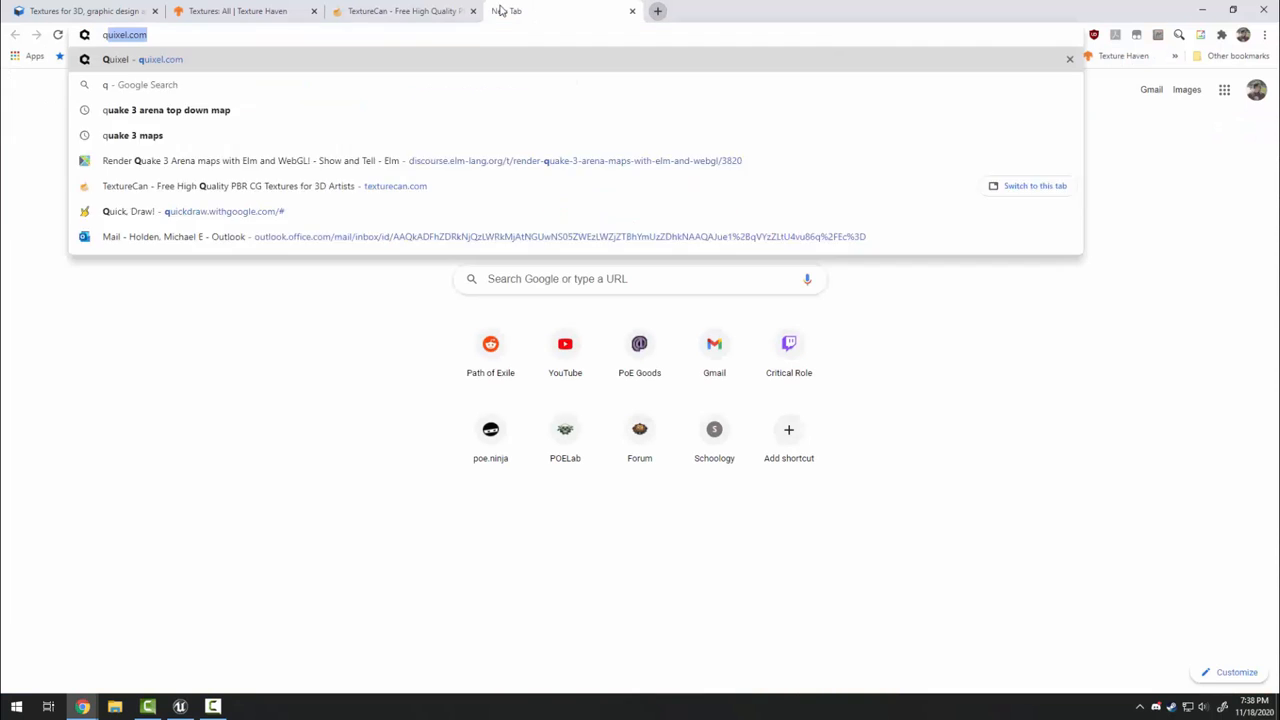
text(uixel.com)
key(Return)
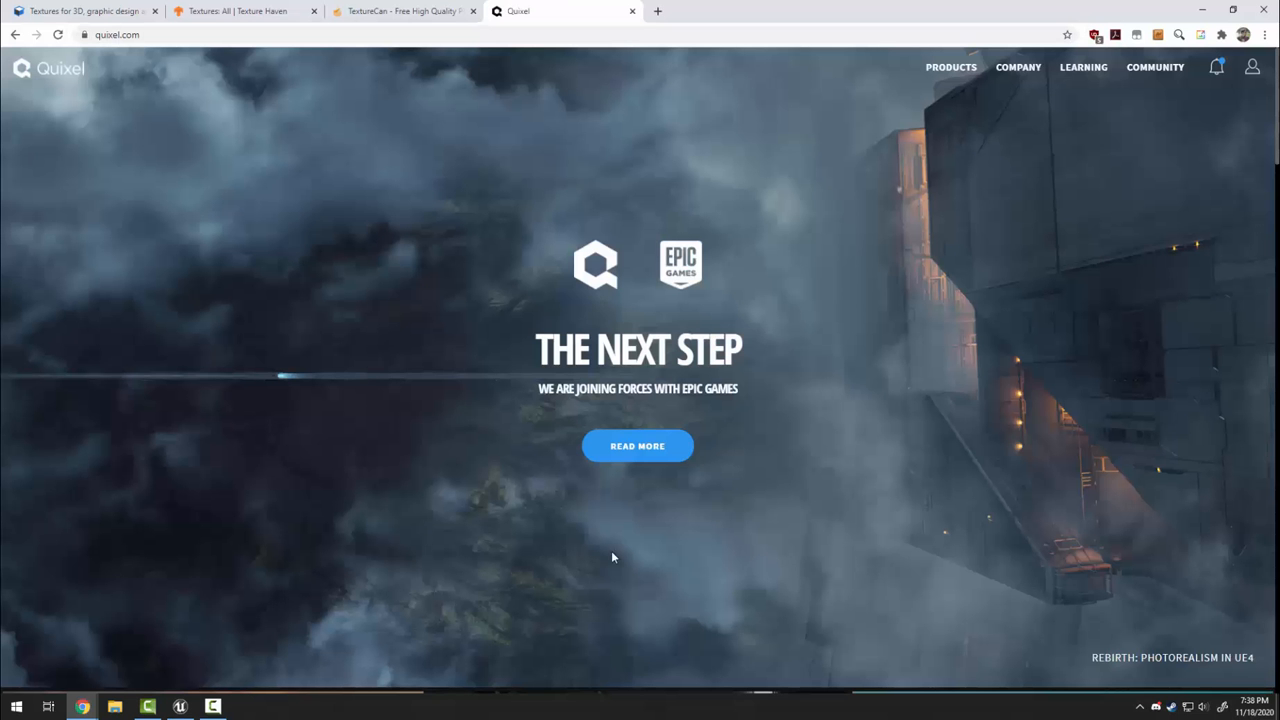
mouse_move(934, 117)
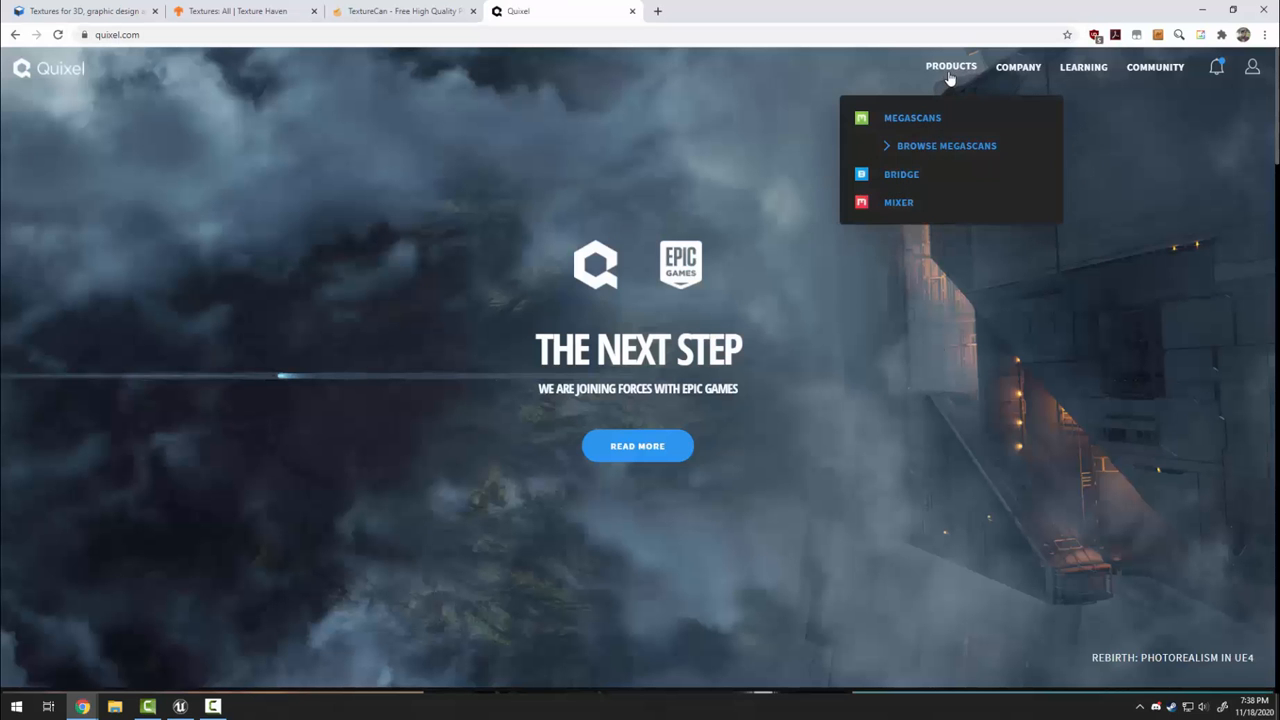
click(936, 148)
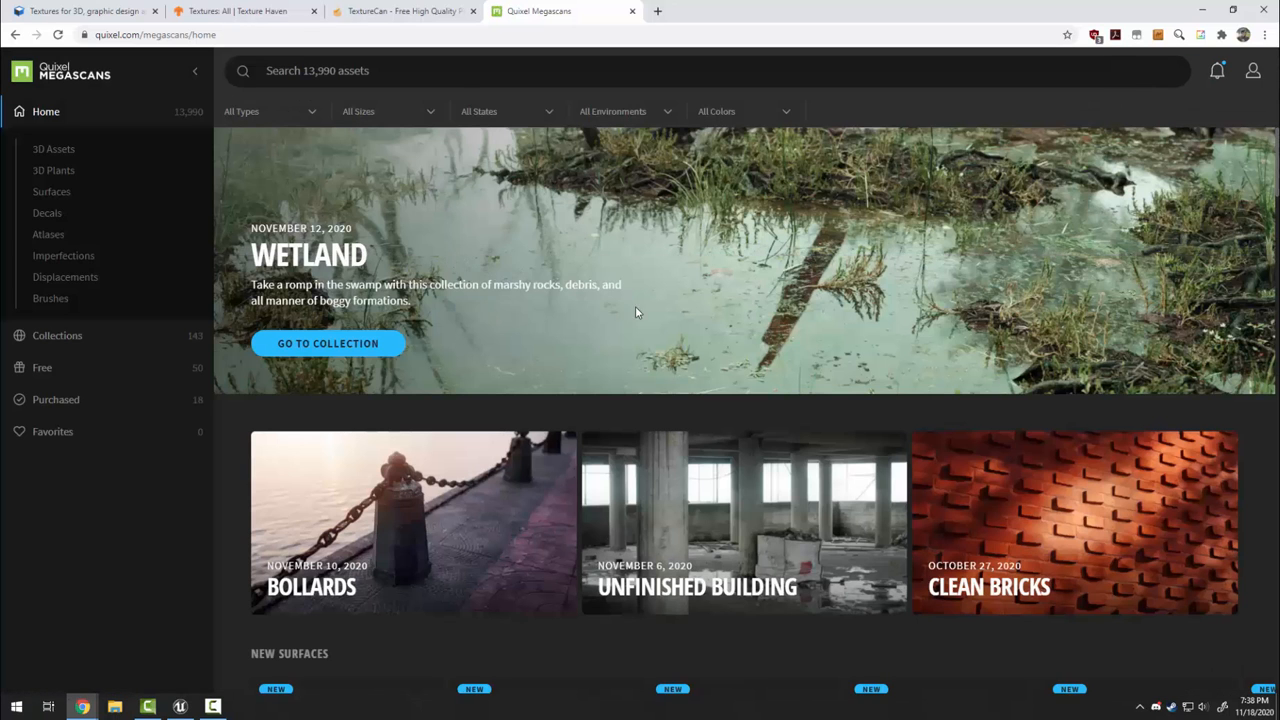
Scroll through the Megascans library, then return to the textures.com tab
scroll(637, 310, down, 7)
scroll(310, 485, down, 2)
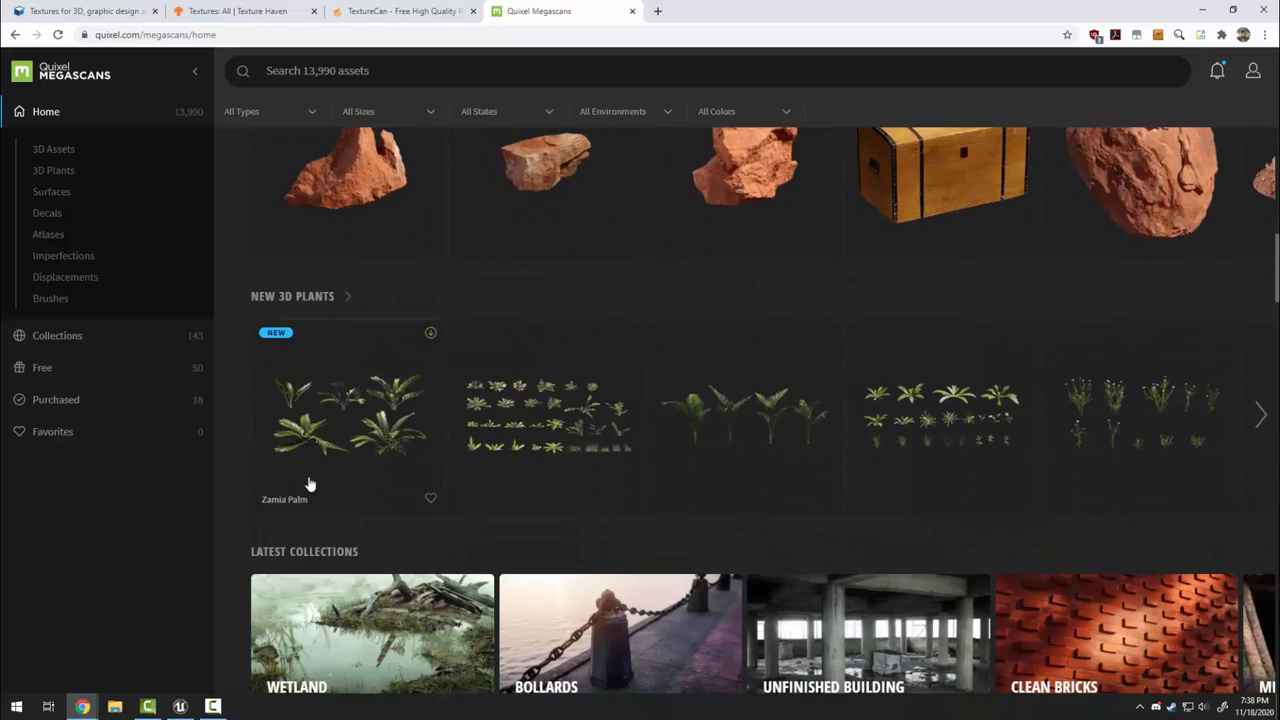
scroll(574, 449, down, 7)
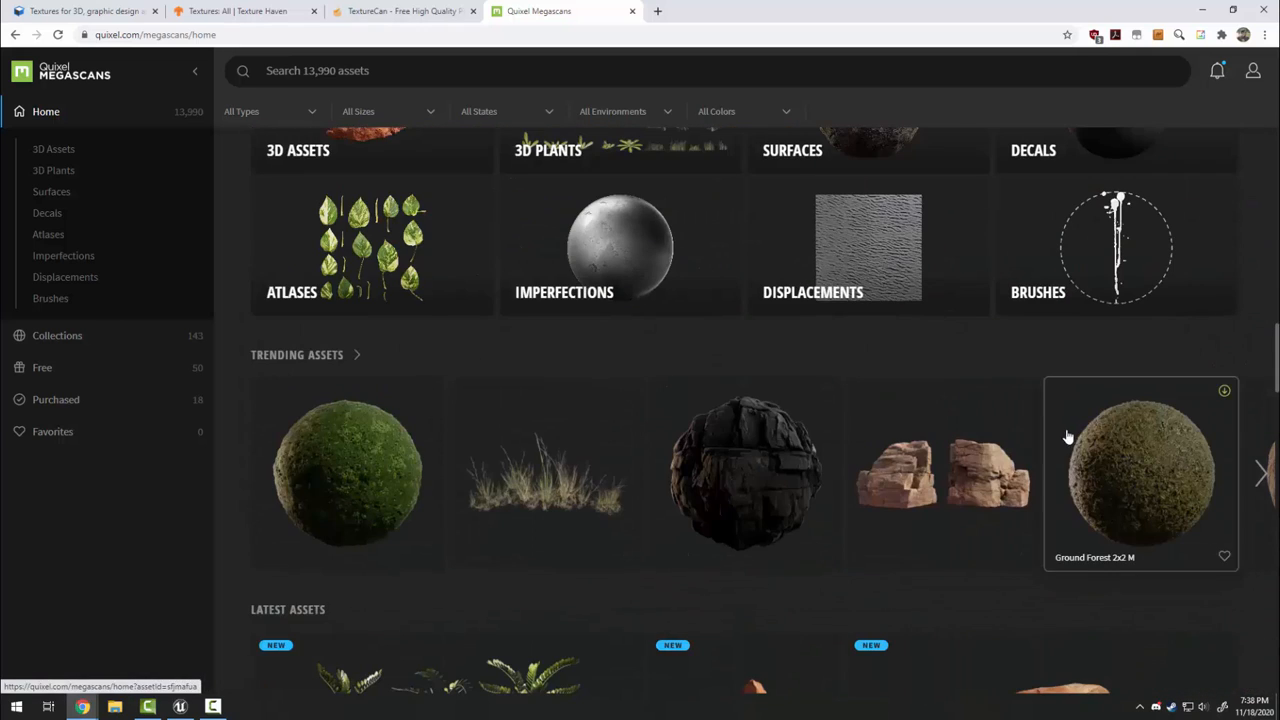
click(107, 8)
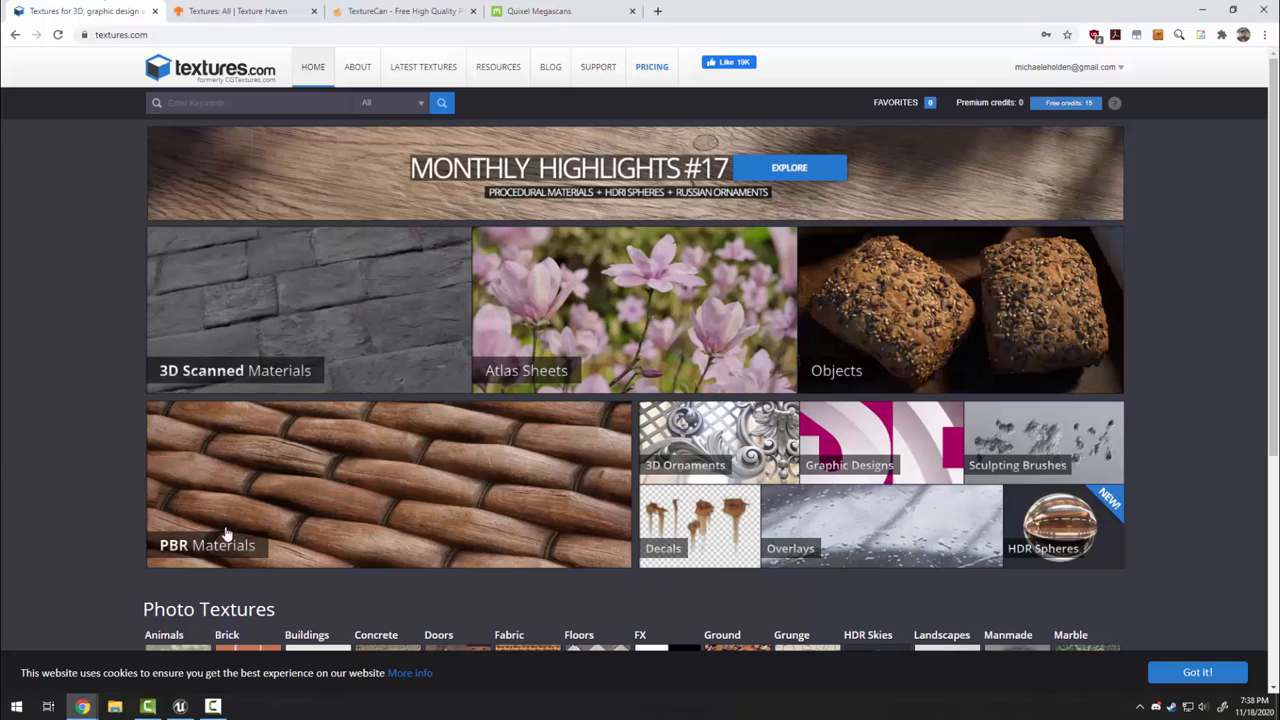
Go to the 3D Scanned Damaged Concrete page in the 3D scanned library
click(211, 318)
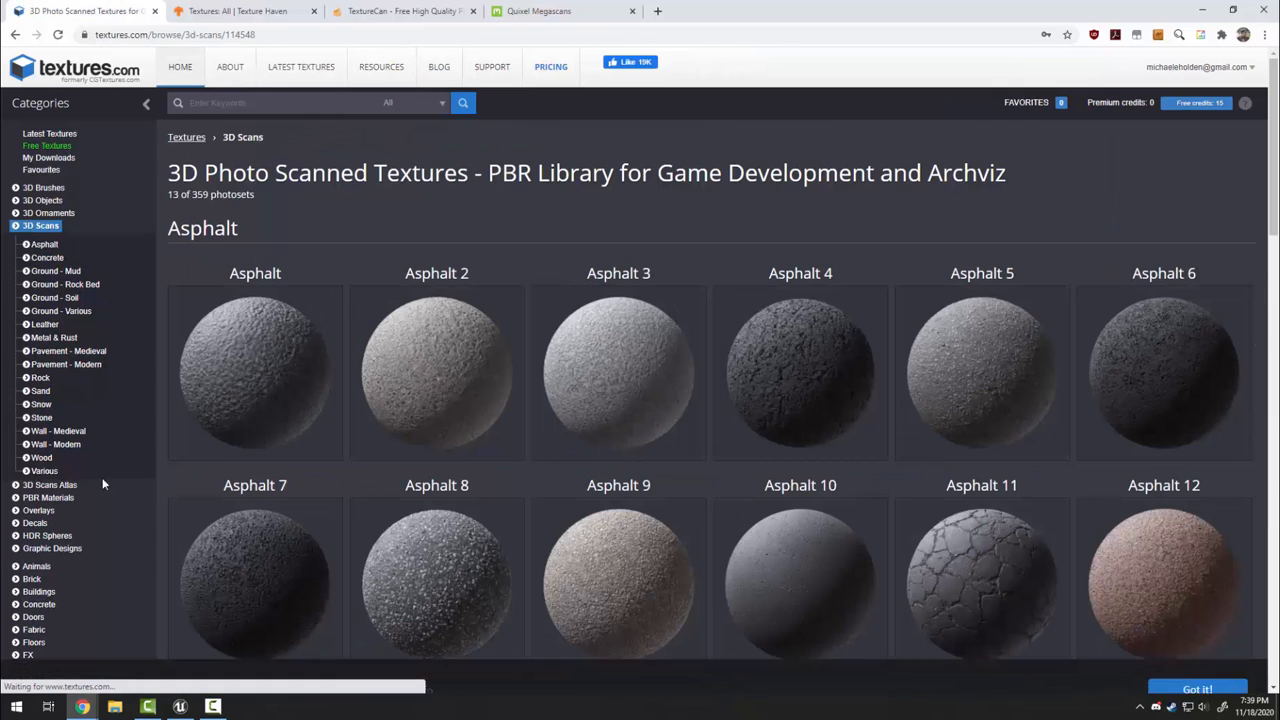
scroll(331, 340, down, 5)
scroll(507, 254, down, 3)
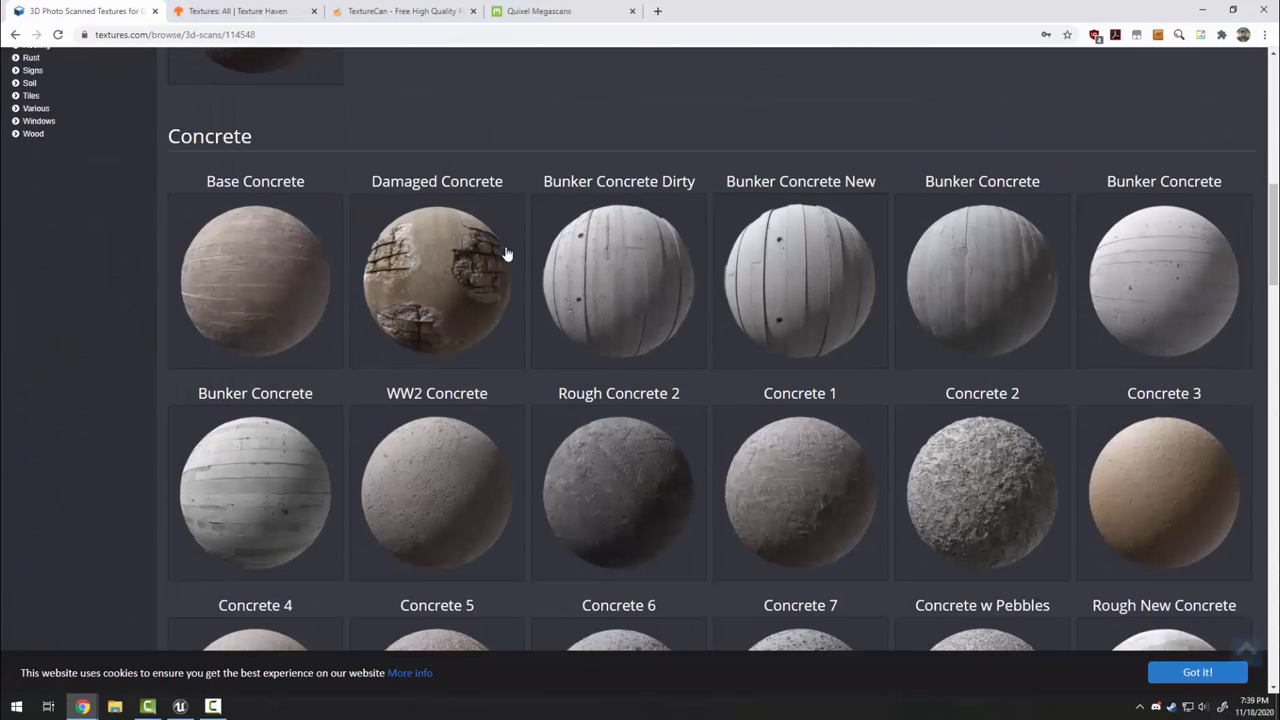
click(409, 283)
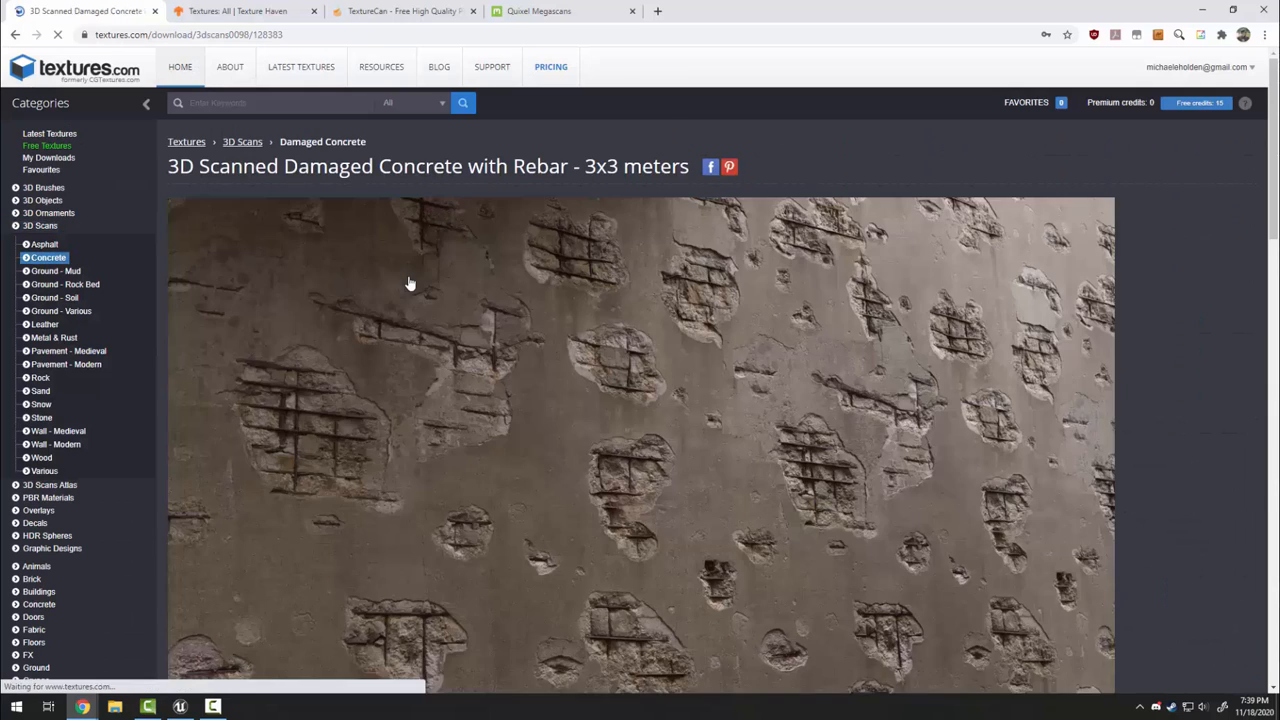
scroll(360, 243, down, 2)
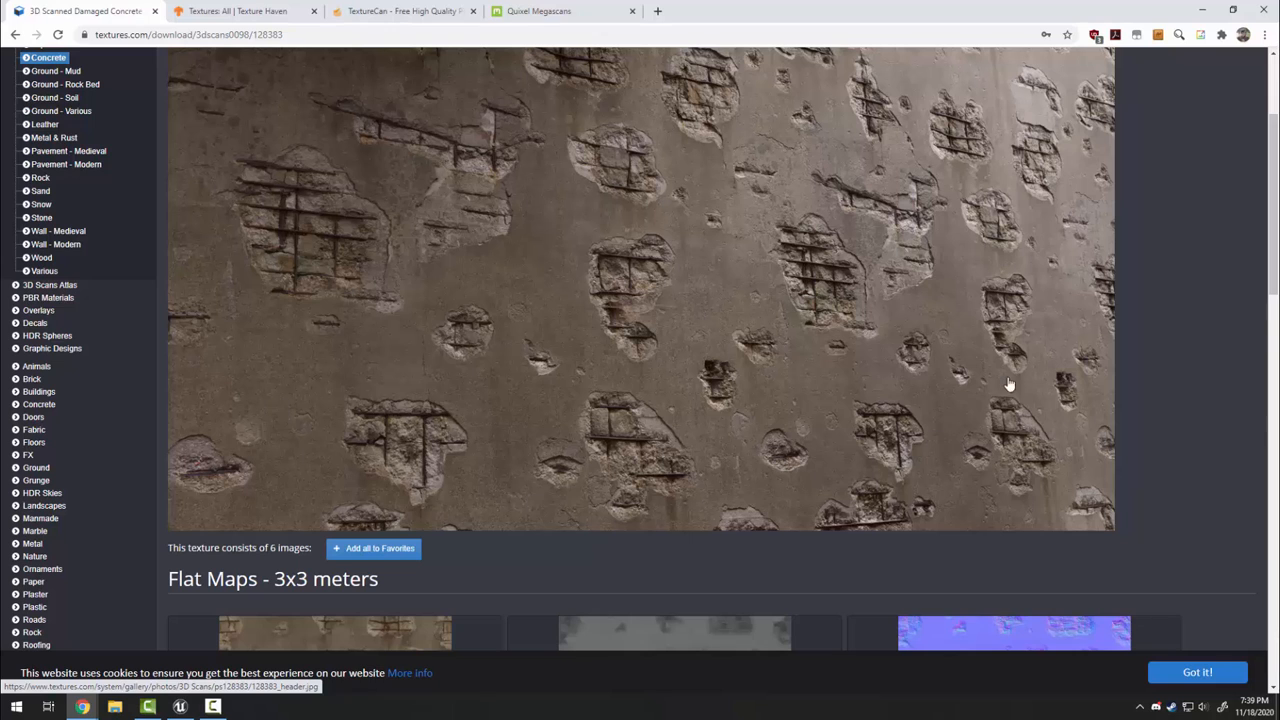
mouse_move(1067, 391)
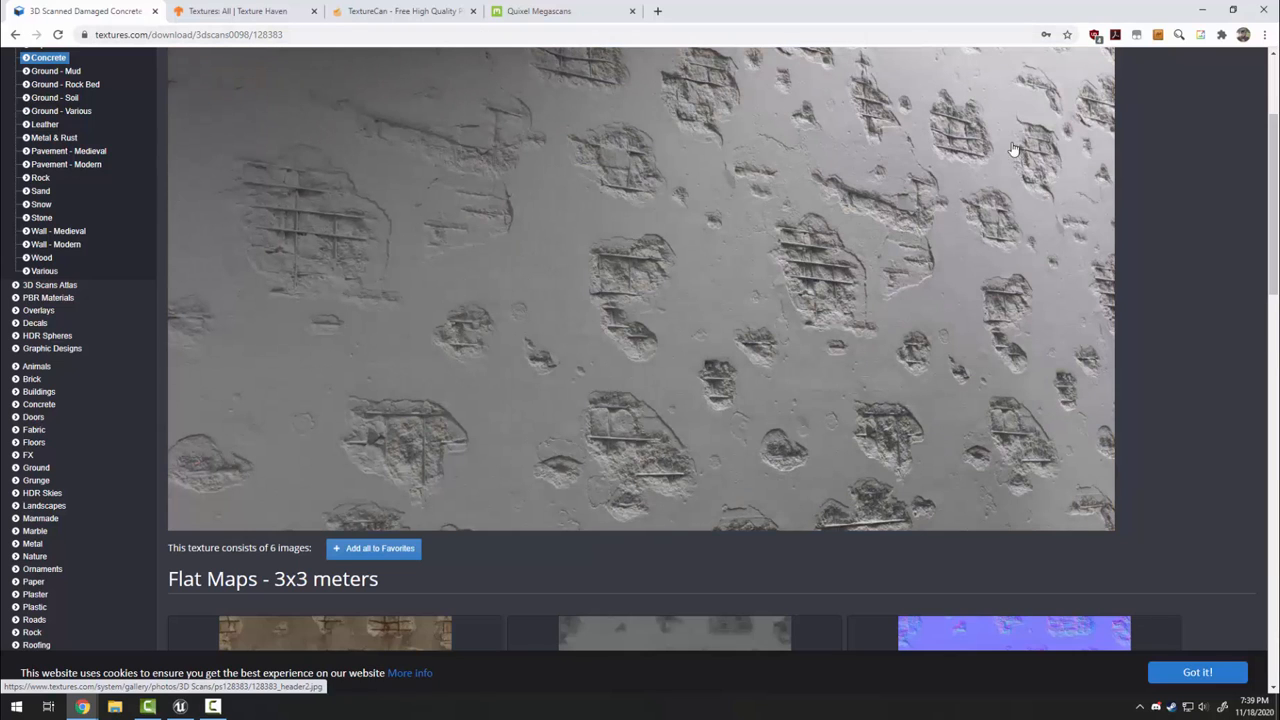
scroll(480, 258, down, 6)
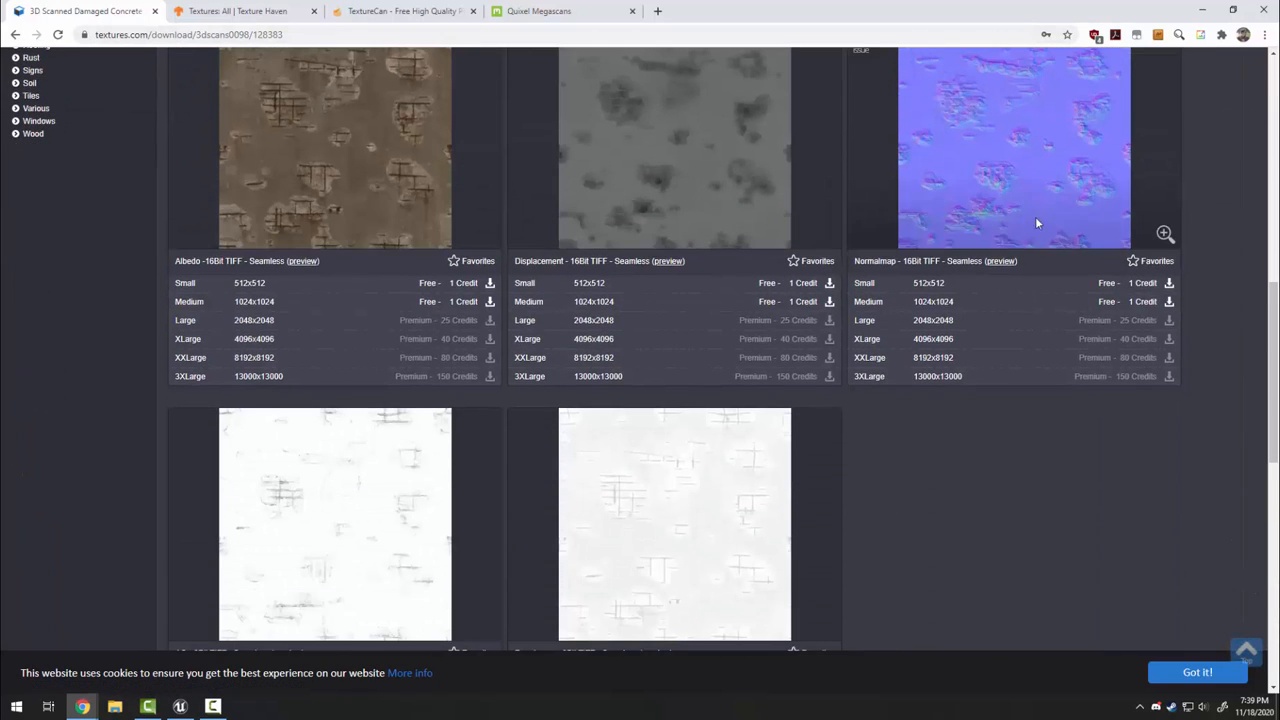
scroll(286, 528, down, 2)
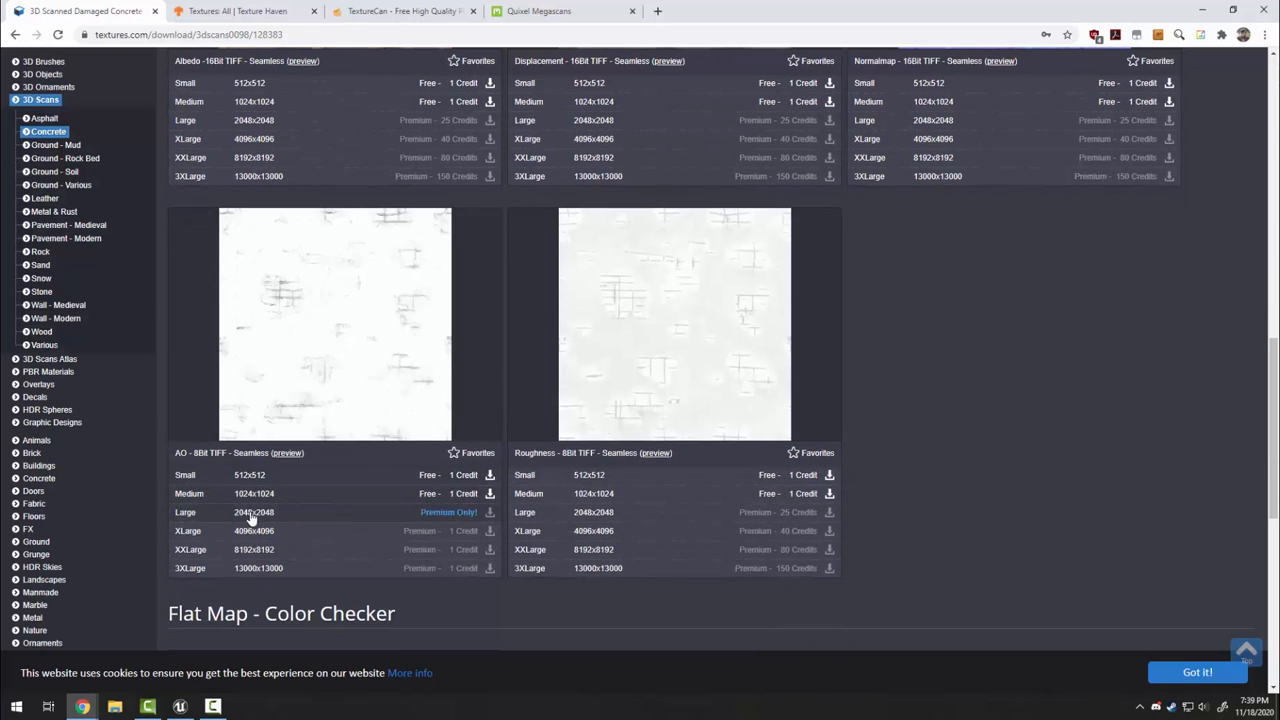
scroll(615, 517, up, 3)
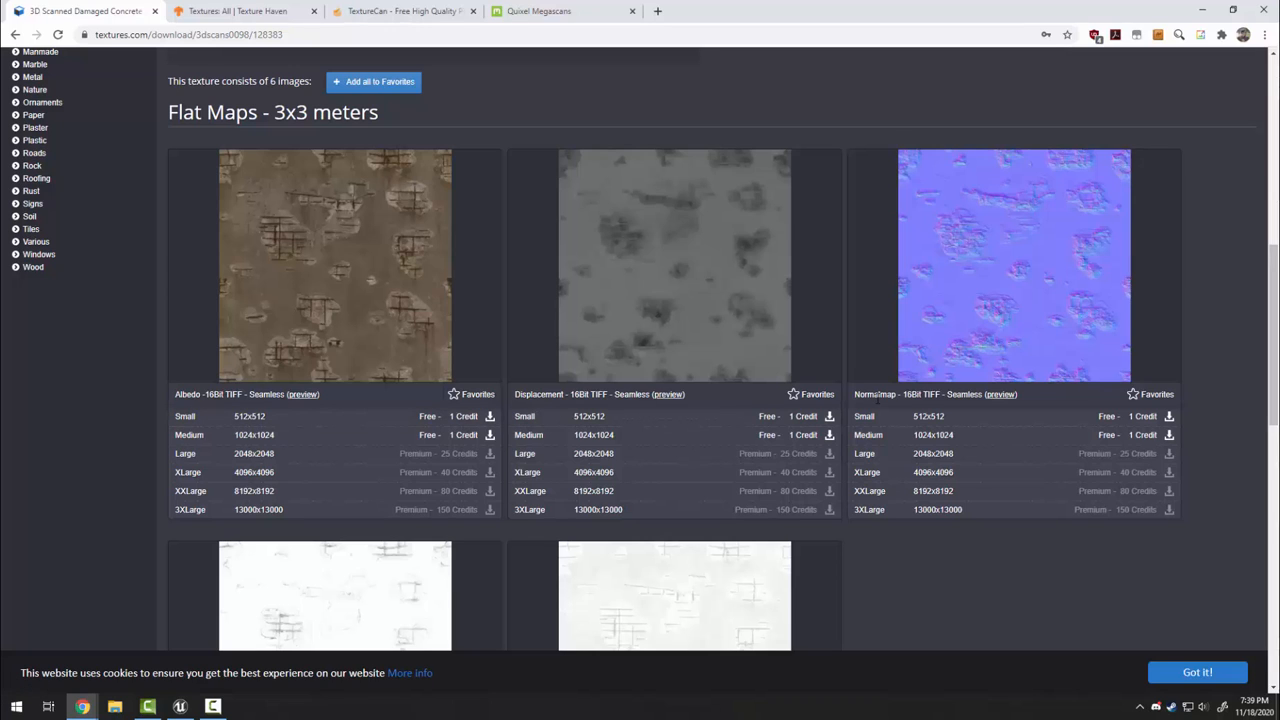
scroll(497, 400, down, 4)
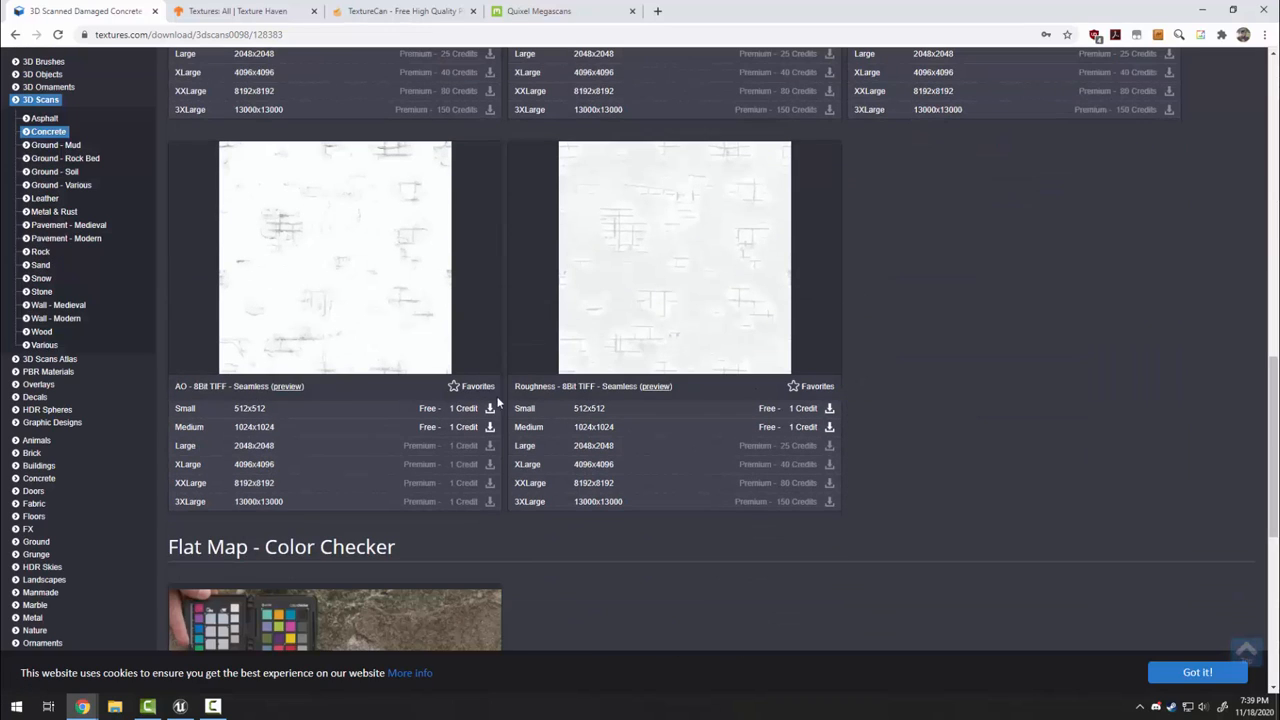
double_click(182, 386)
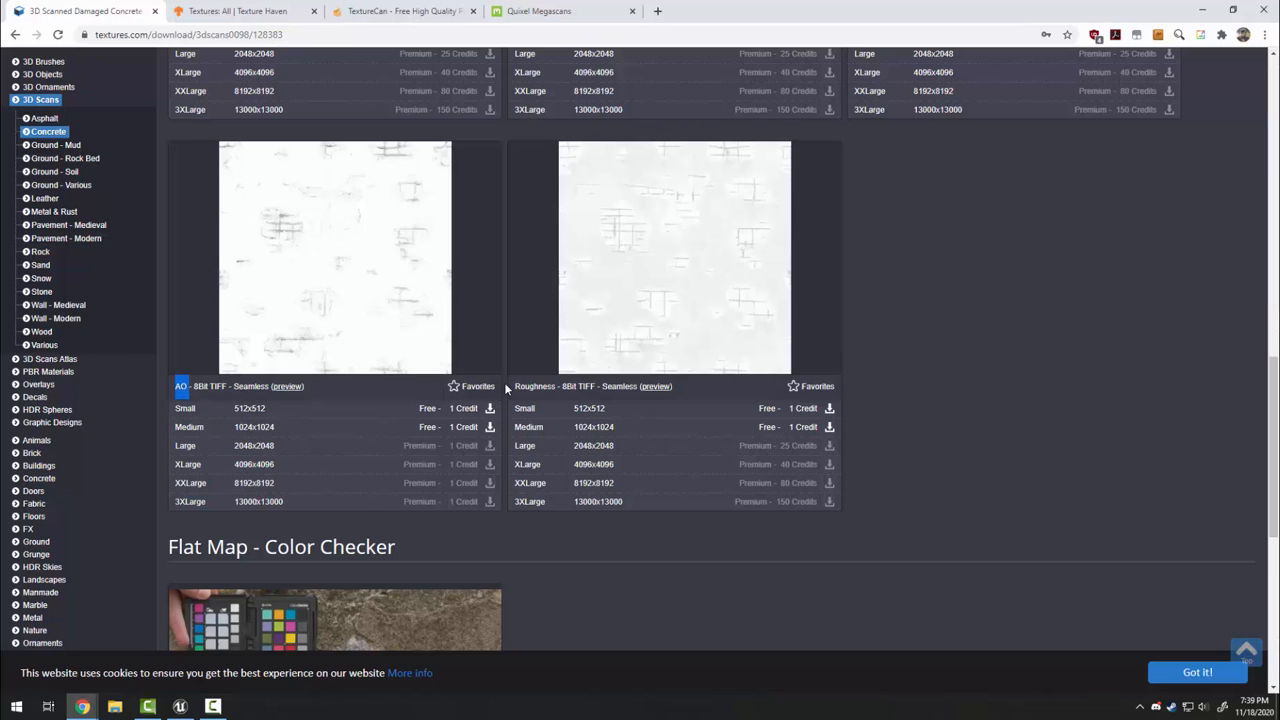
scroll(486, 557, up, 2)
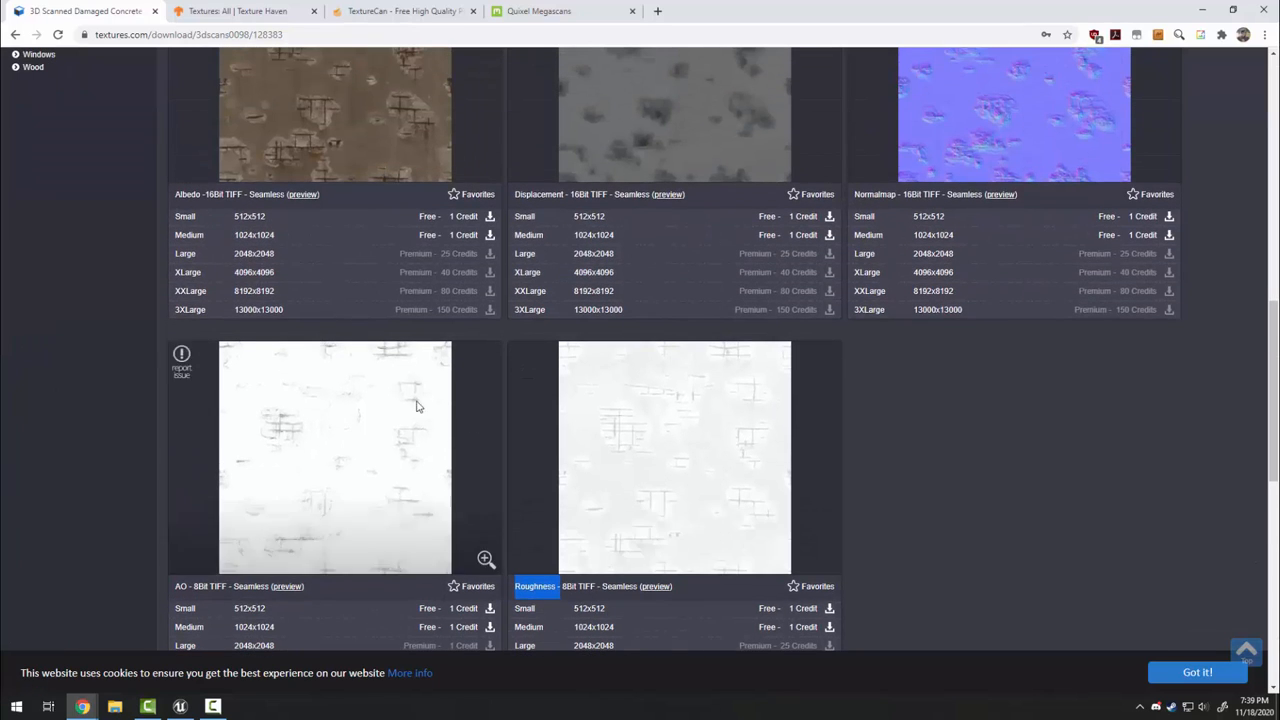
Download Small and Medium albedo, displacement, normal, AO and roughness maps
click(354, 245)
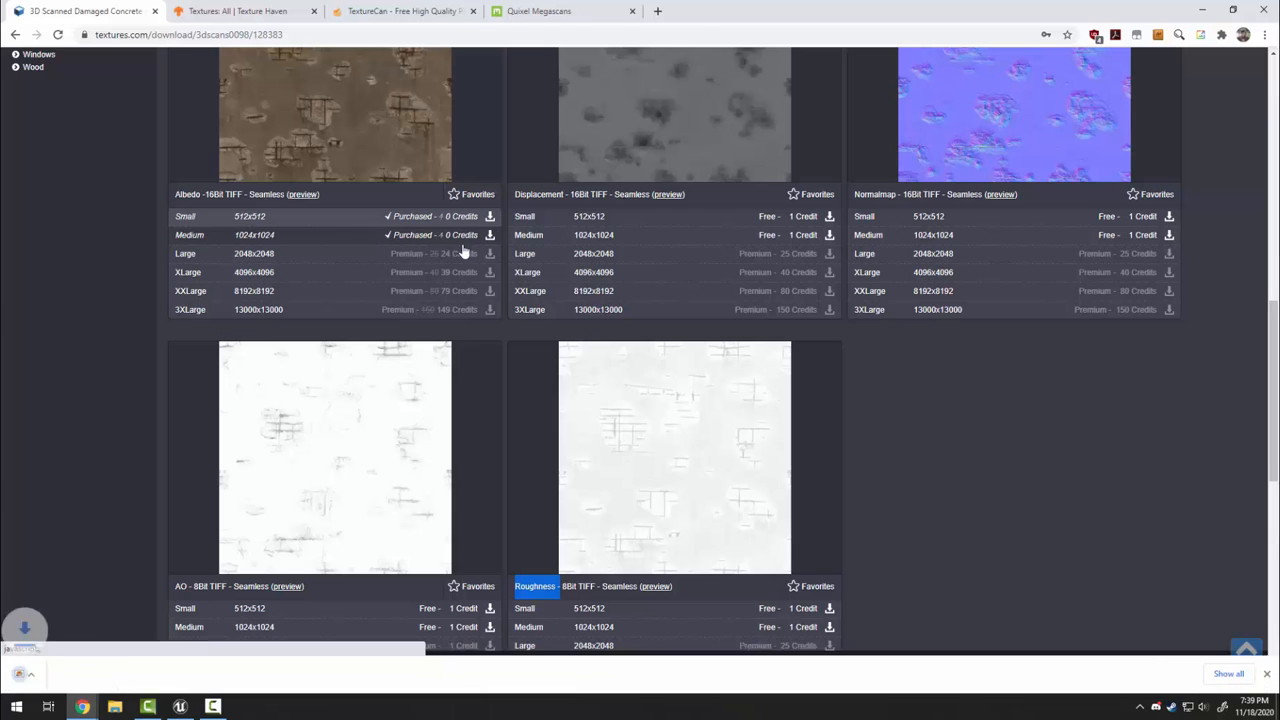
click(766, 235)
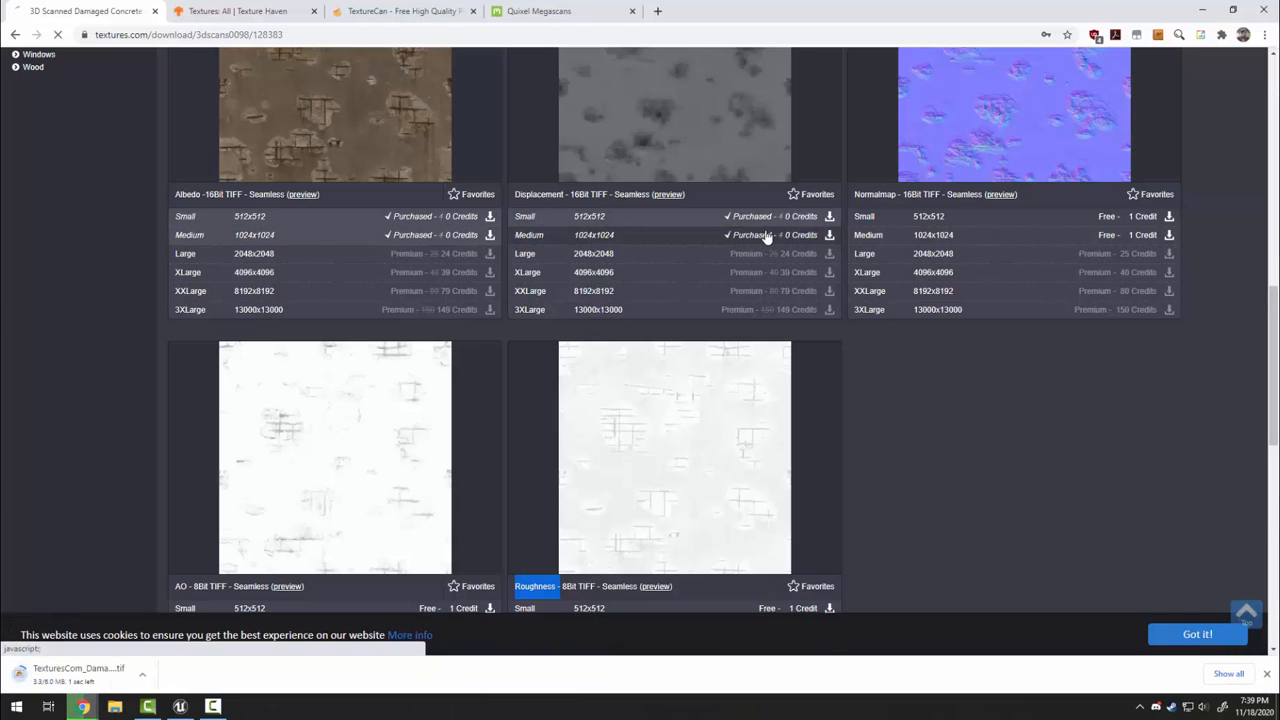
click(957, 237)
scroll(401, 372, down, 1)
scroll(401, 372, down, 1)
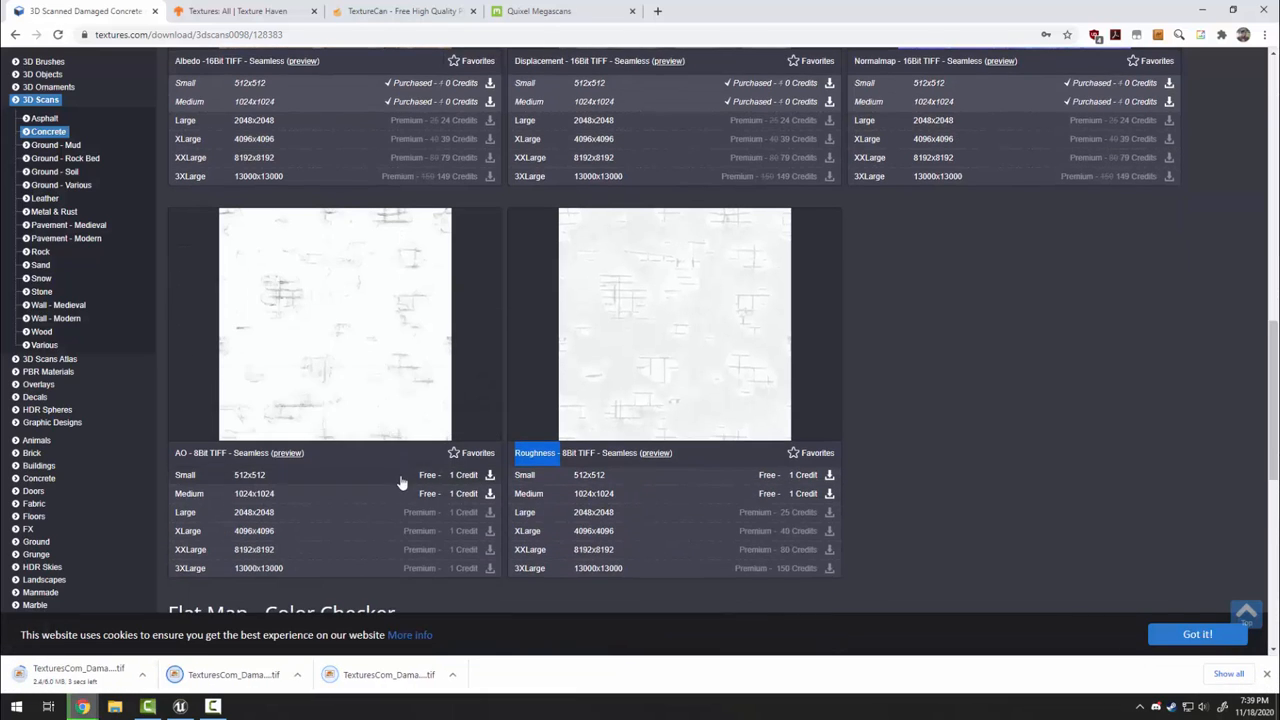
click(400, 480)
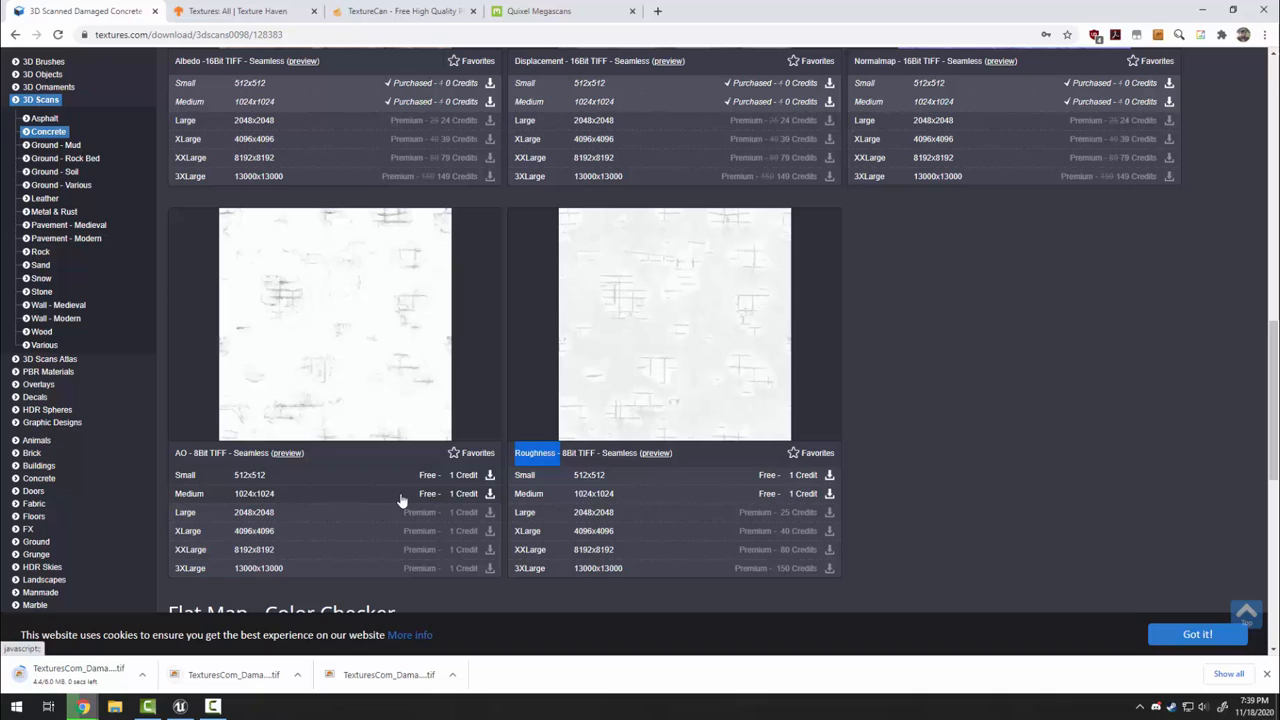
click(631, 497)
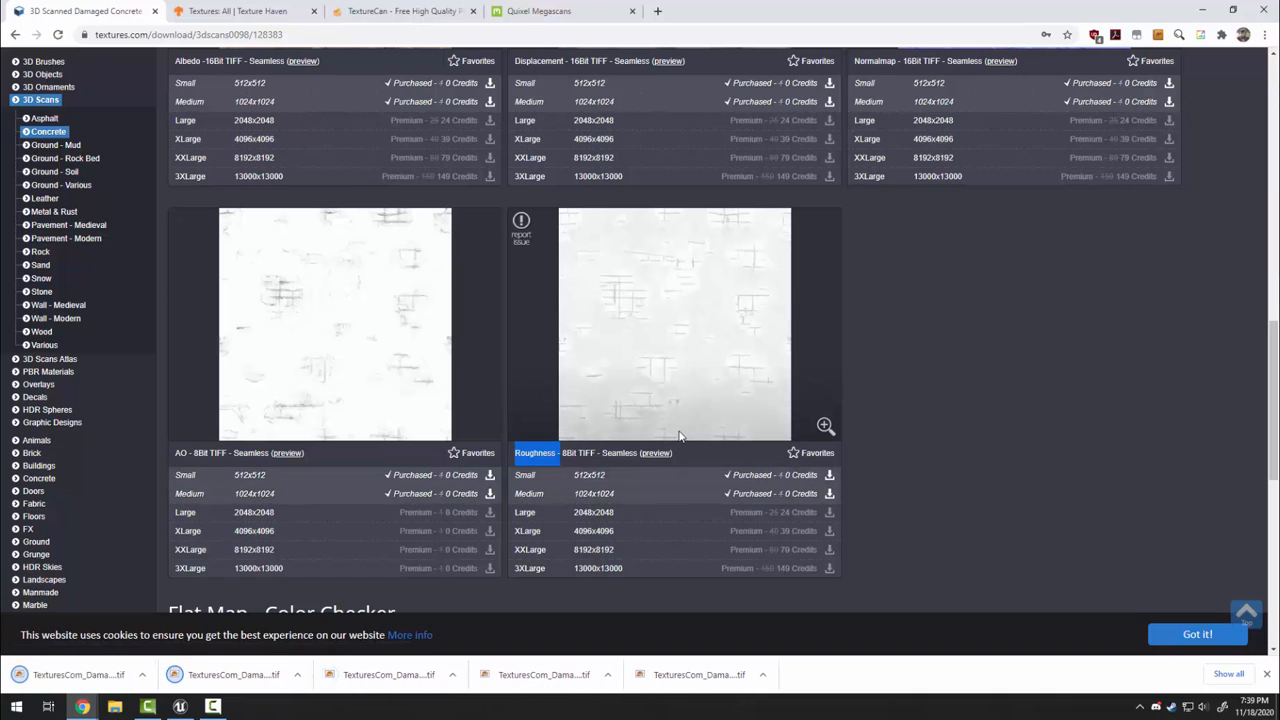
Minimize Chrome and show File Explorer's Downloads folder at the upper right
click(1202, 10)
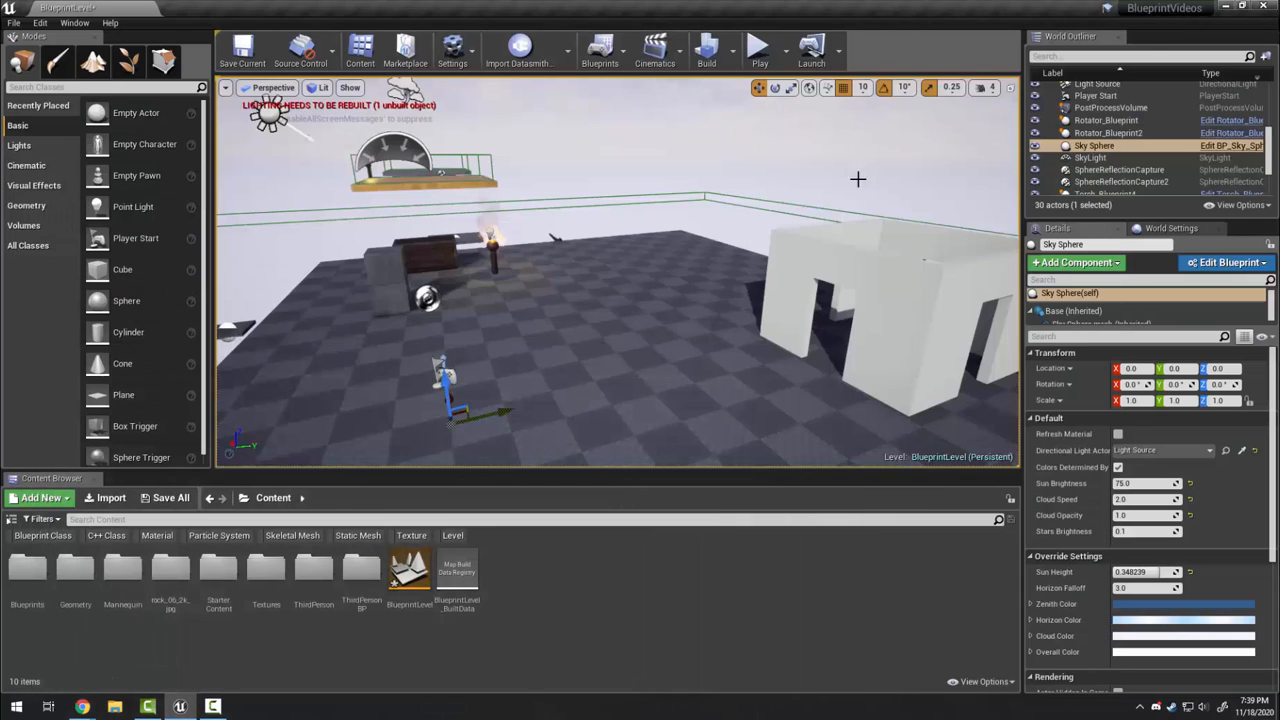
click(114, 706)
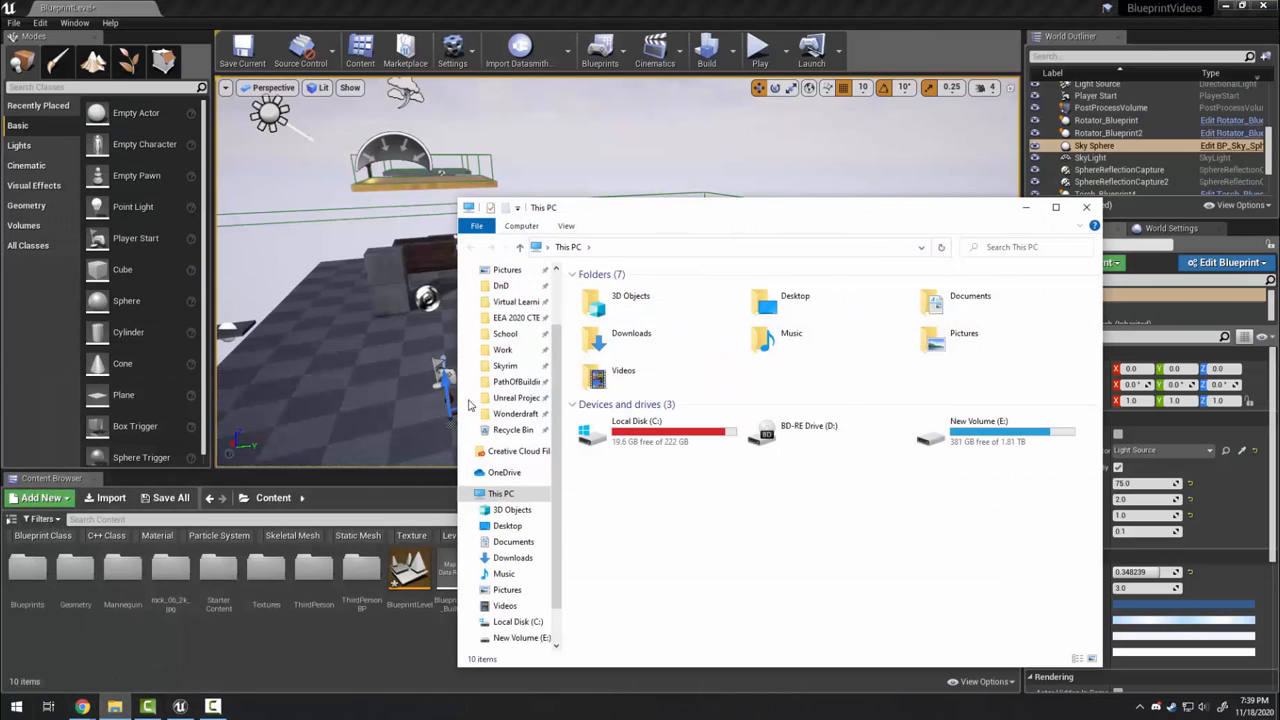
click(505, 328)
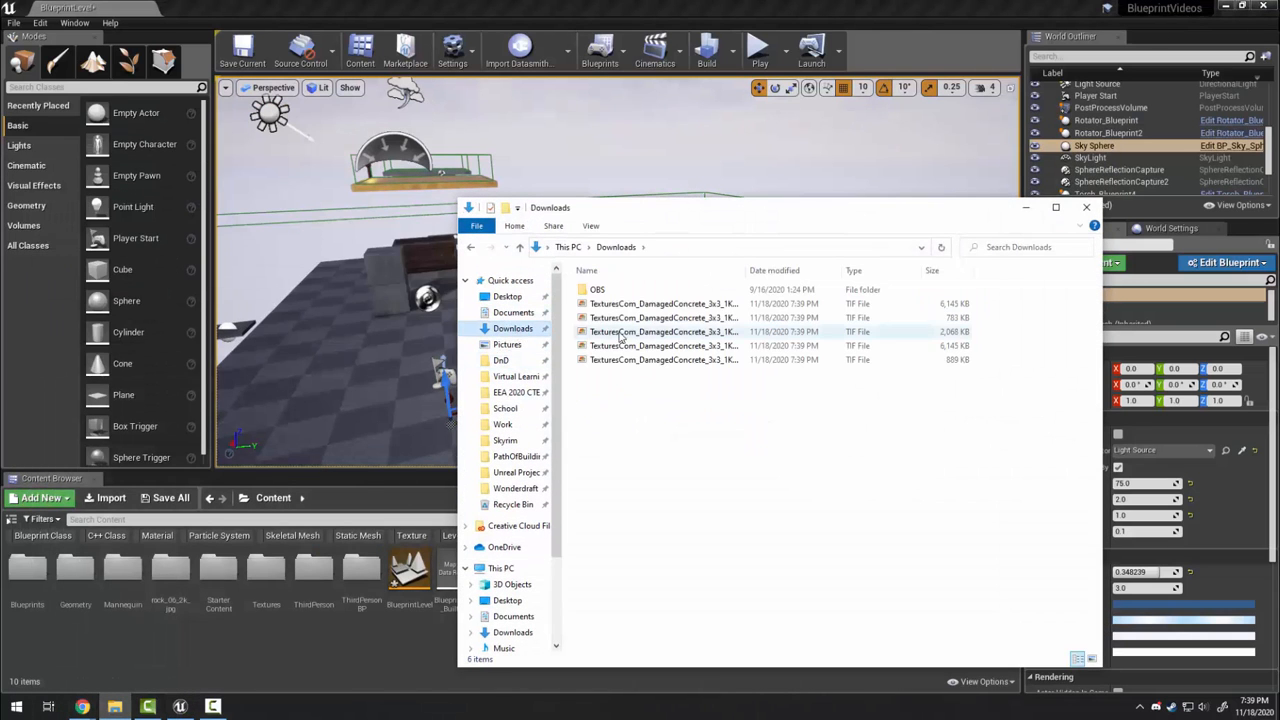
drag(729, 207, 803, 28)
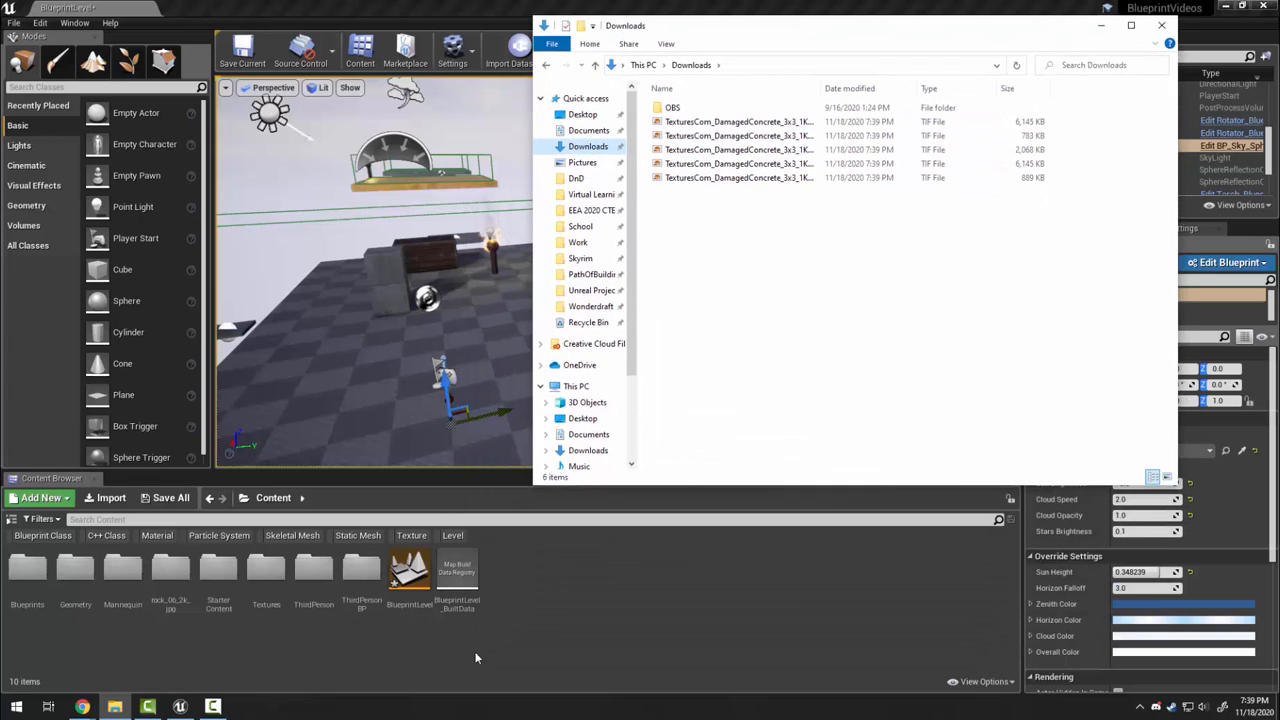
In Unreal, check the empty Textures folder and return to Content
click(574, 601)
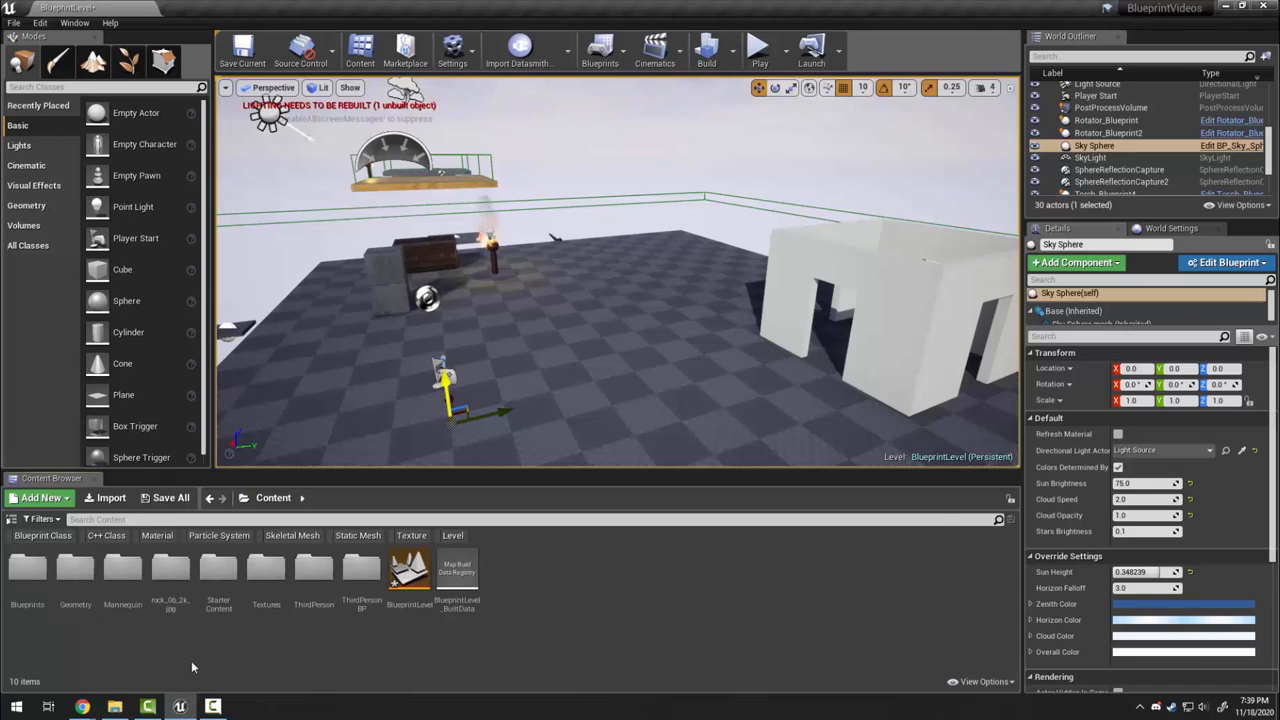
double_click(260, 584)
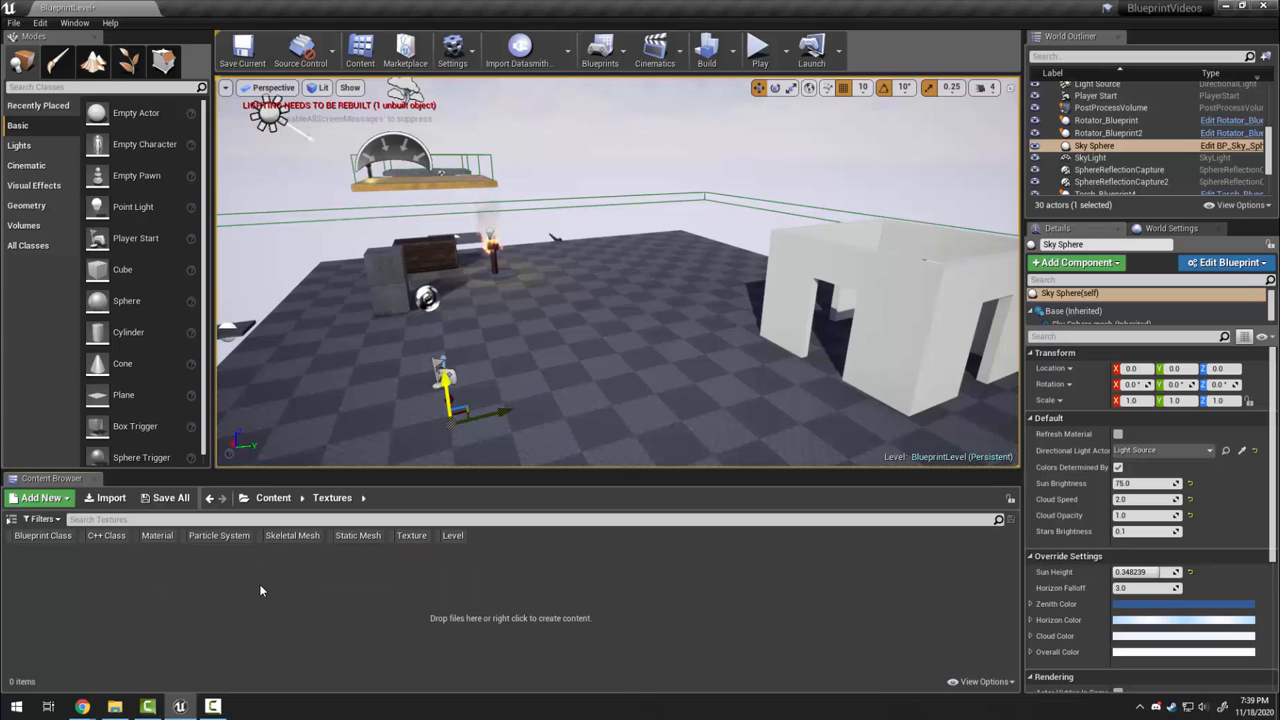
click(273, 497)
Dismiss the new-asset menu and open the Textures folder
right_click(542, 571)
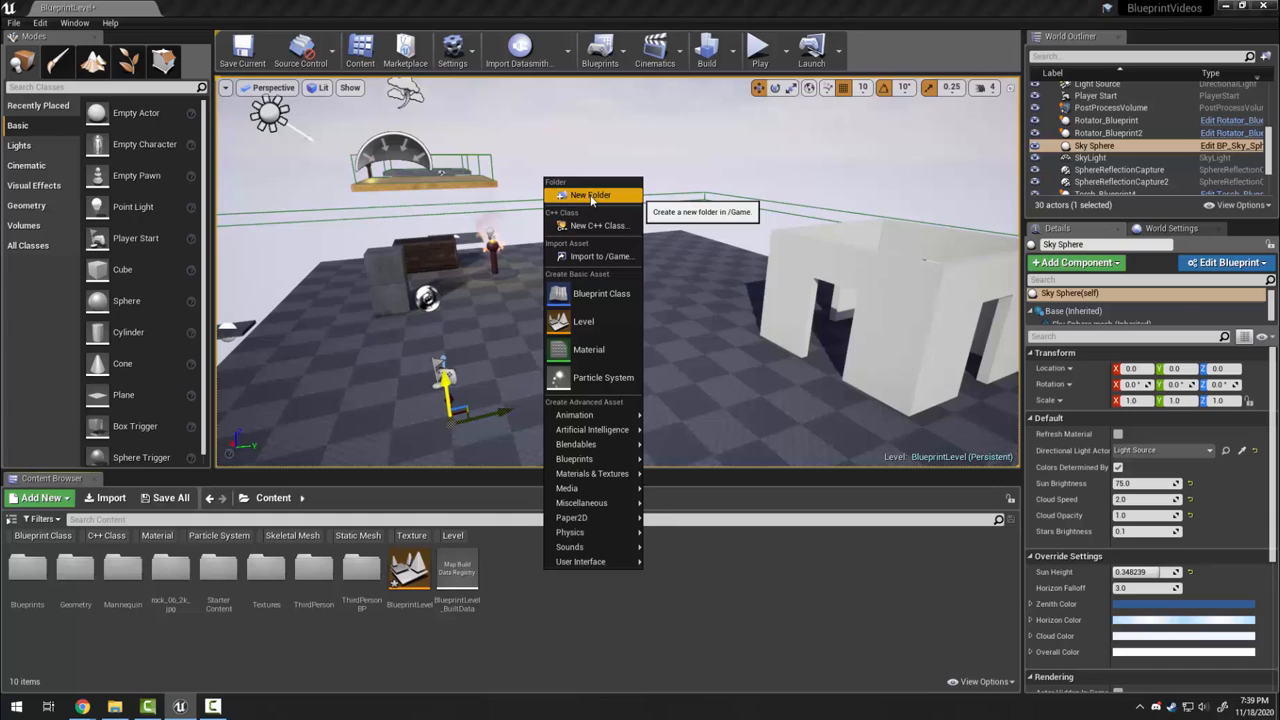
click(538, 647)
click(270, 580)
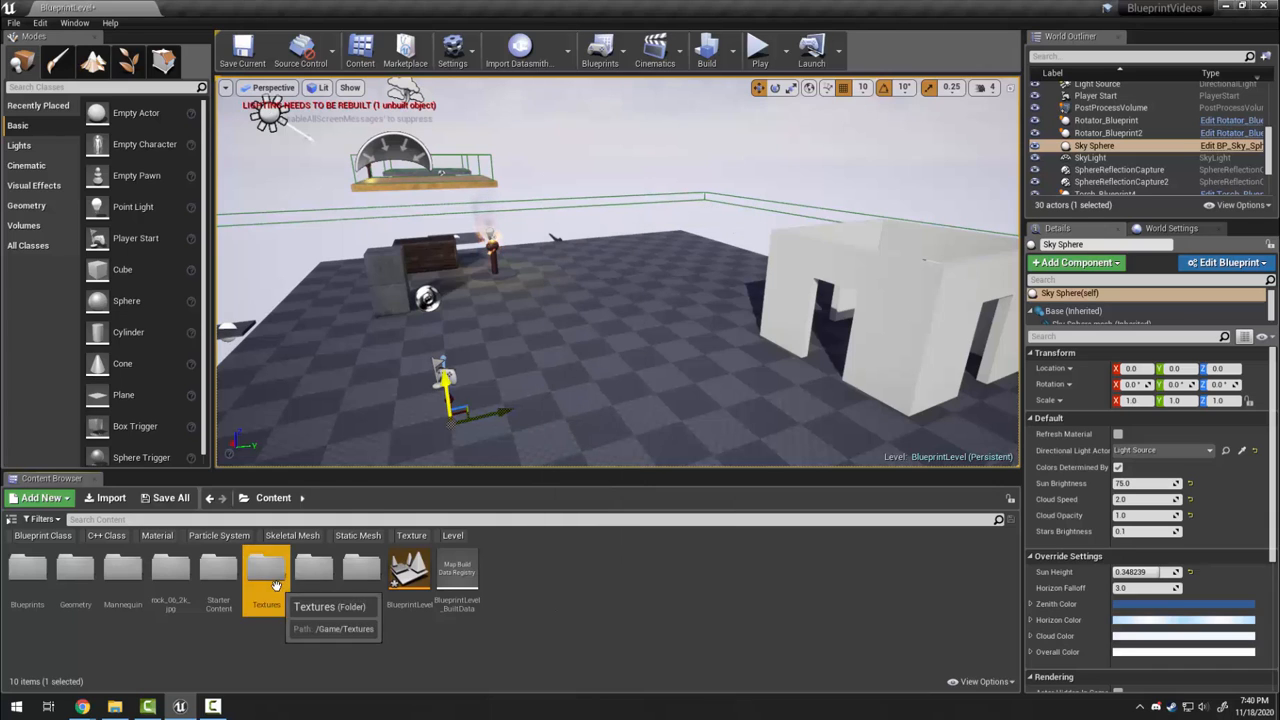
double_click(268, 580)
Drag the five TIF maps into Textures; the import fails on .tif files
click(114, 706)
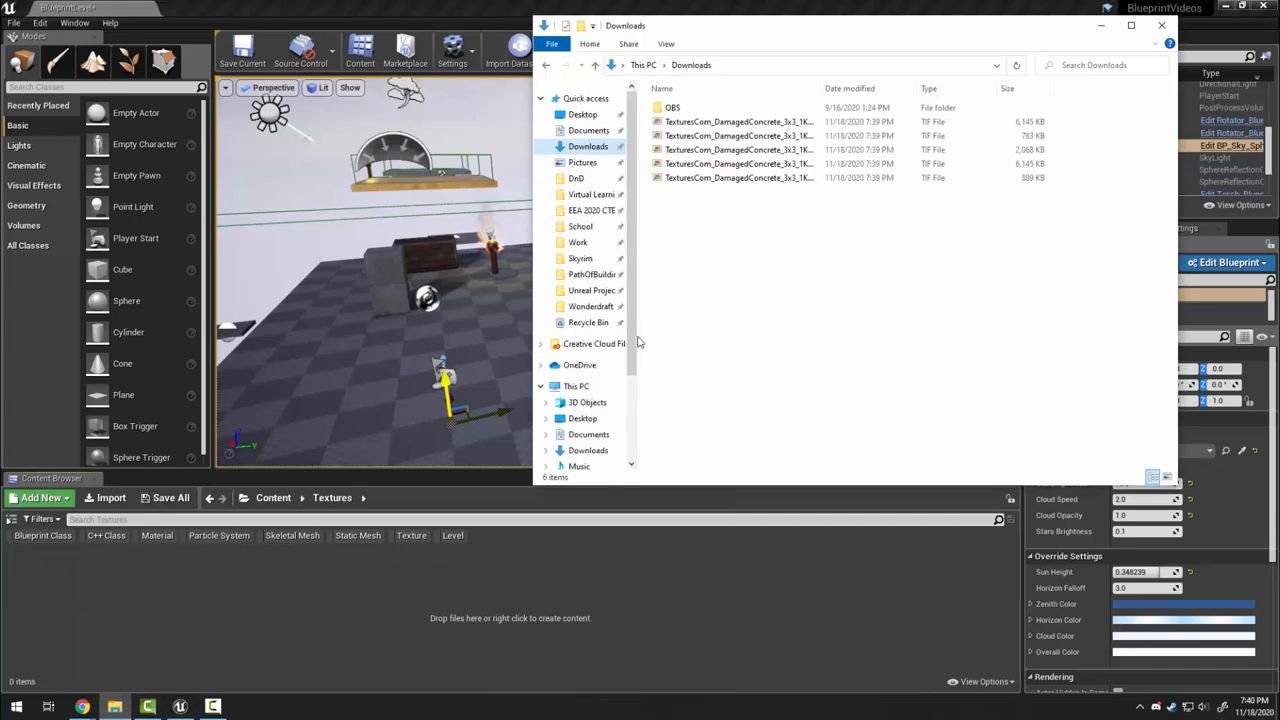
drag(730, 310, 472, 621)
click(462, 607)
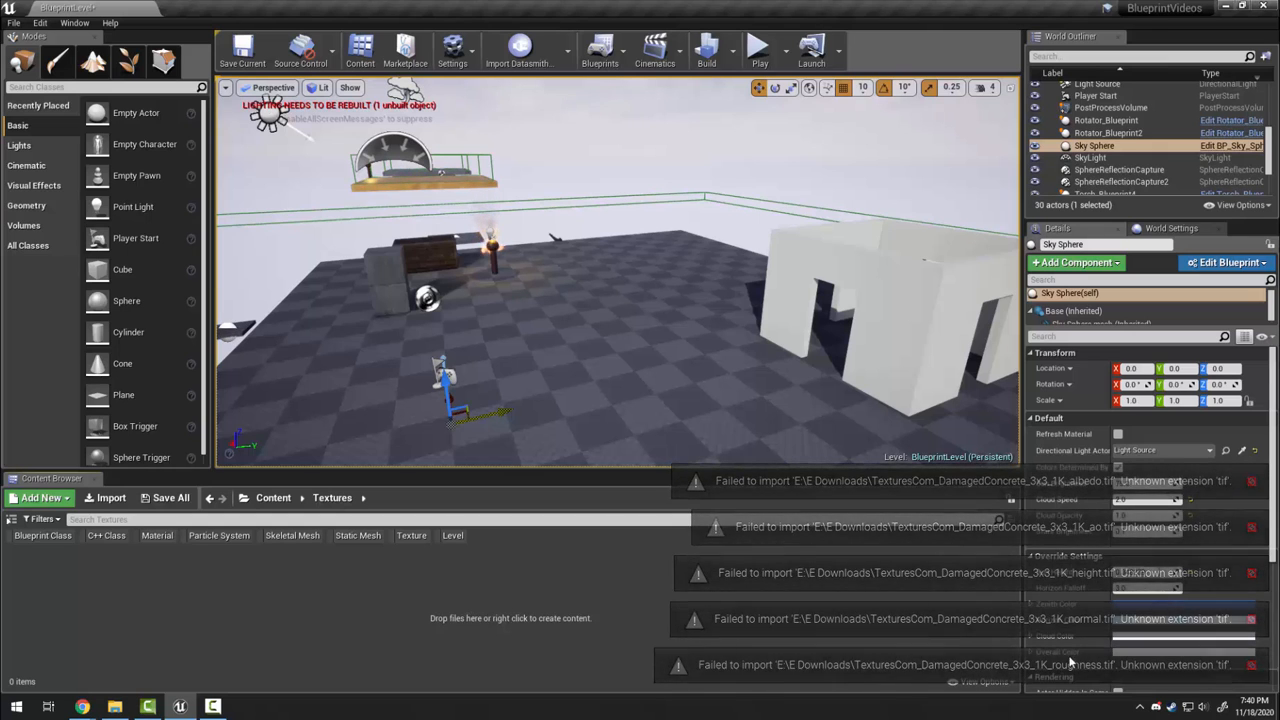
click(115, 706)
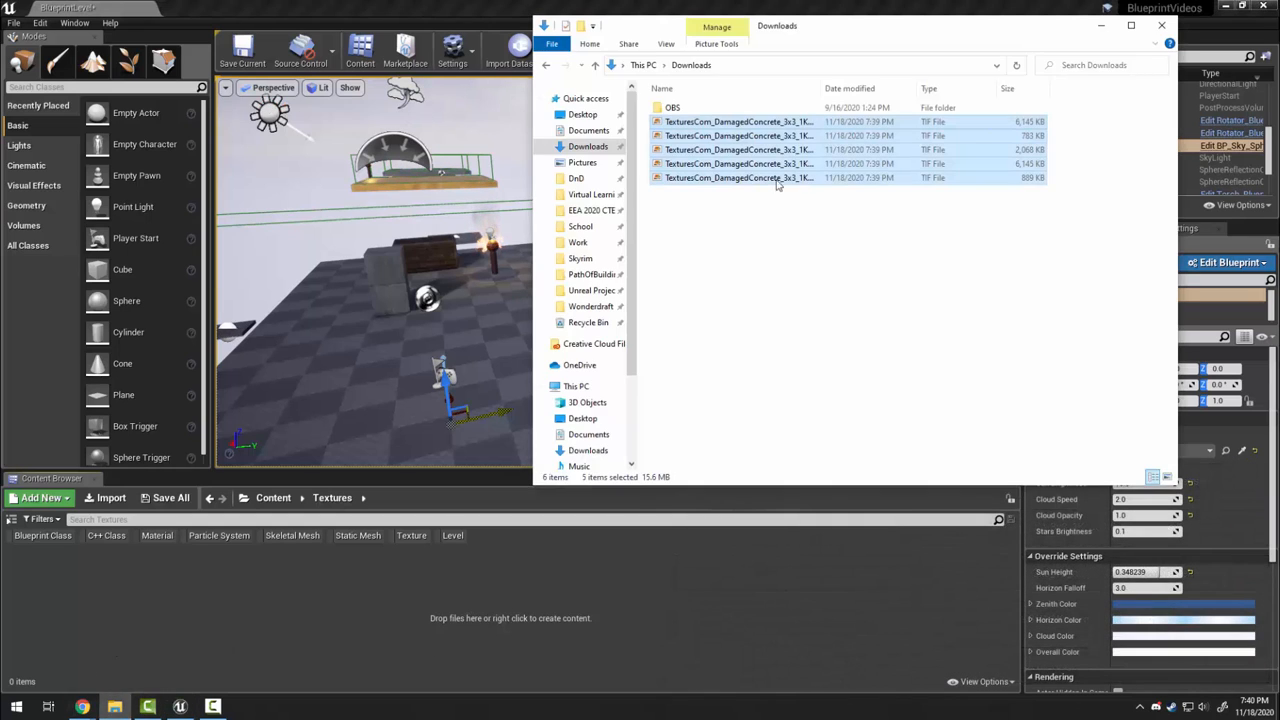
drag(874, 88, 1000, 88)
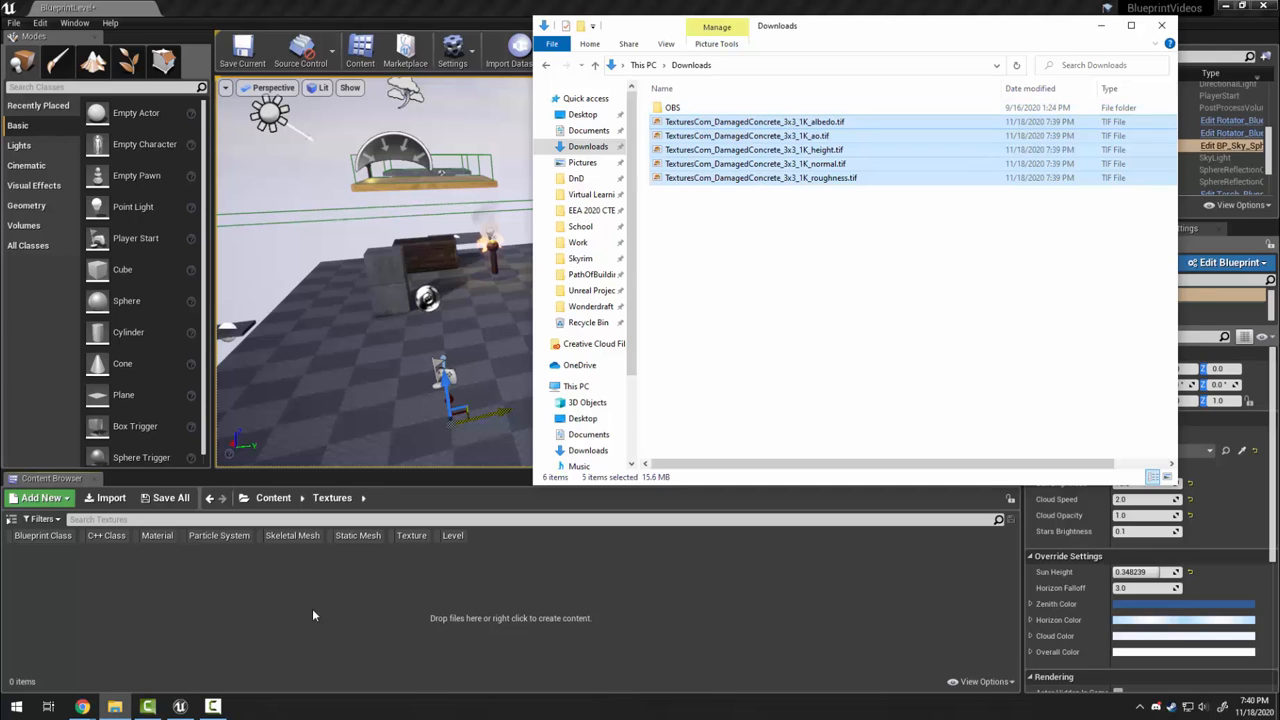
click(83, 708)
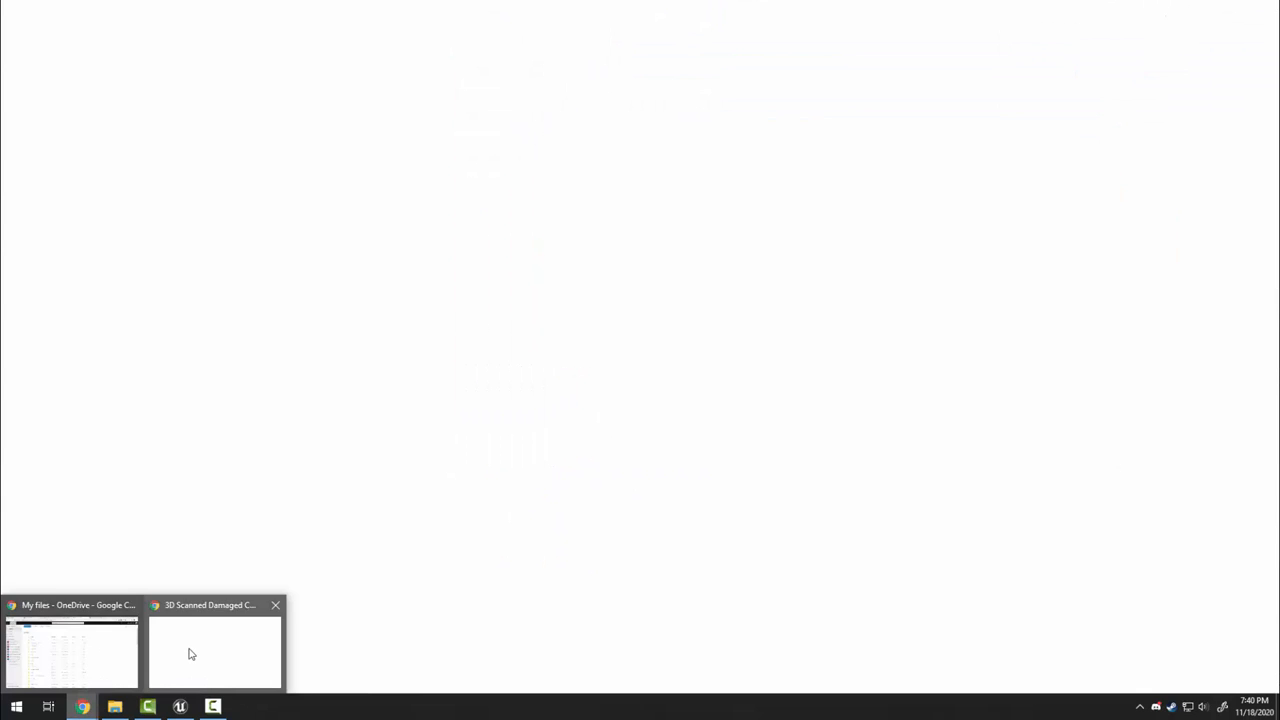
Download the 2K maps of TextureCan's Damaged Concrete (Concrete 0007)
click(189, 651)
click(255, 11)
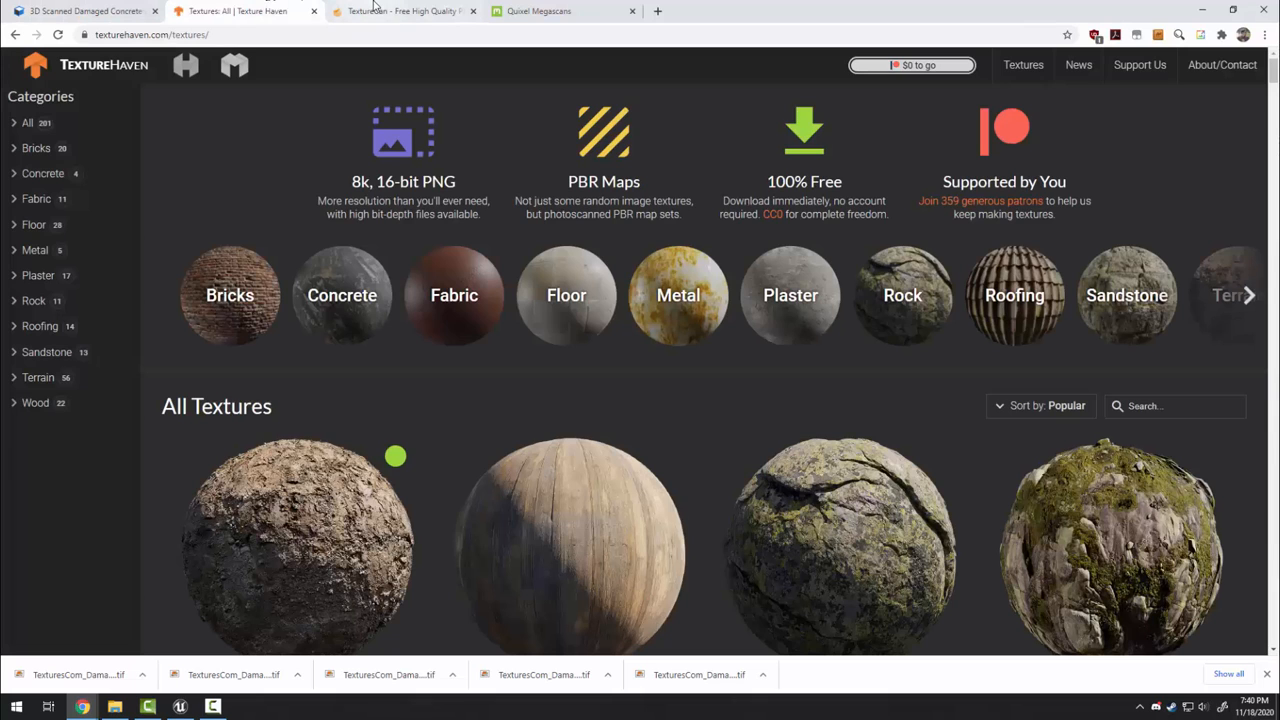
click(357, 11)
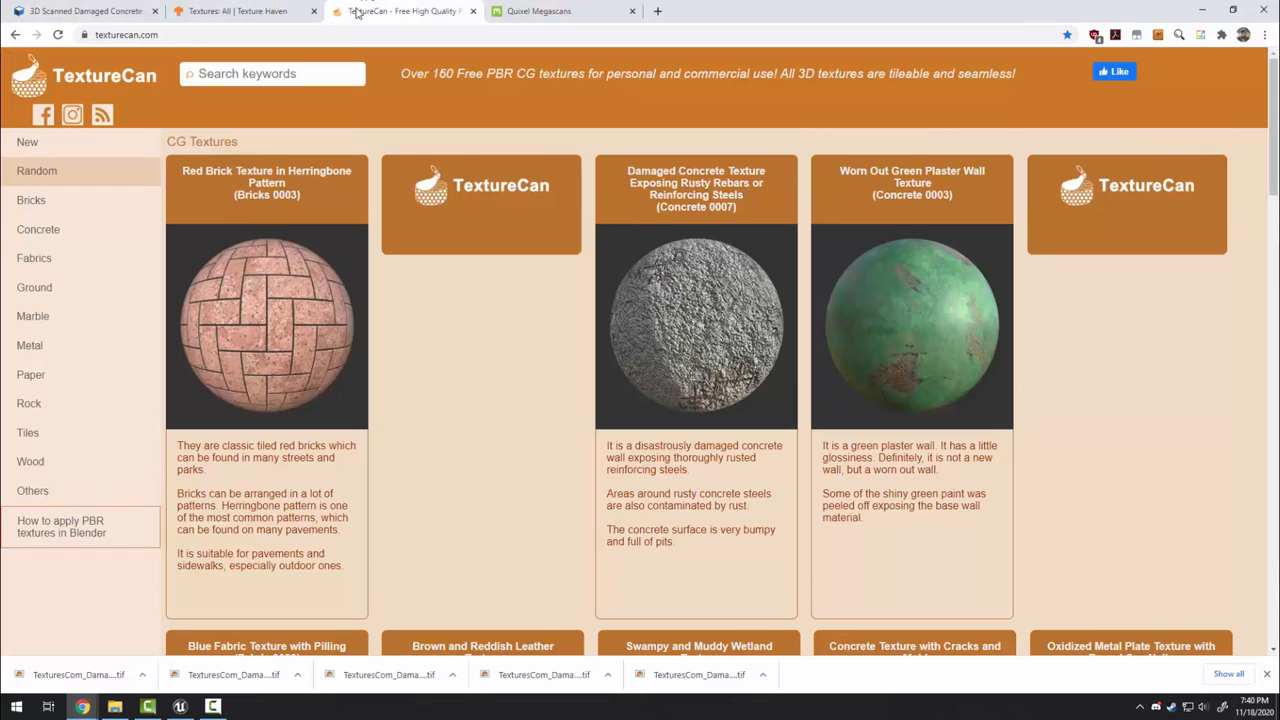
click(704, 366)
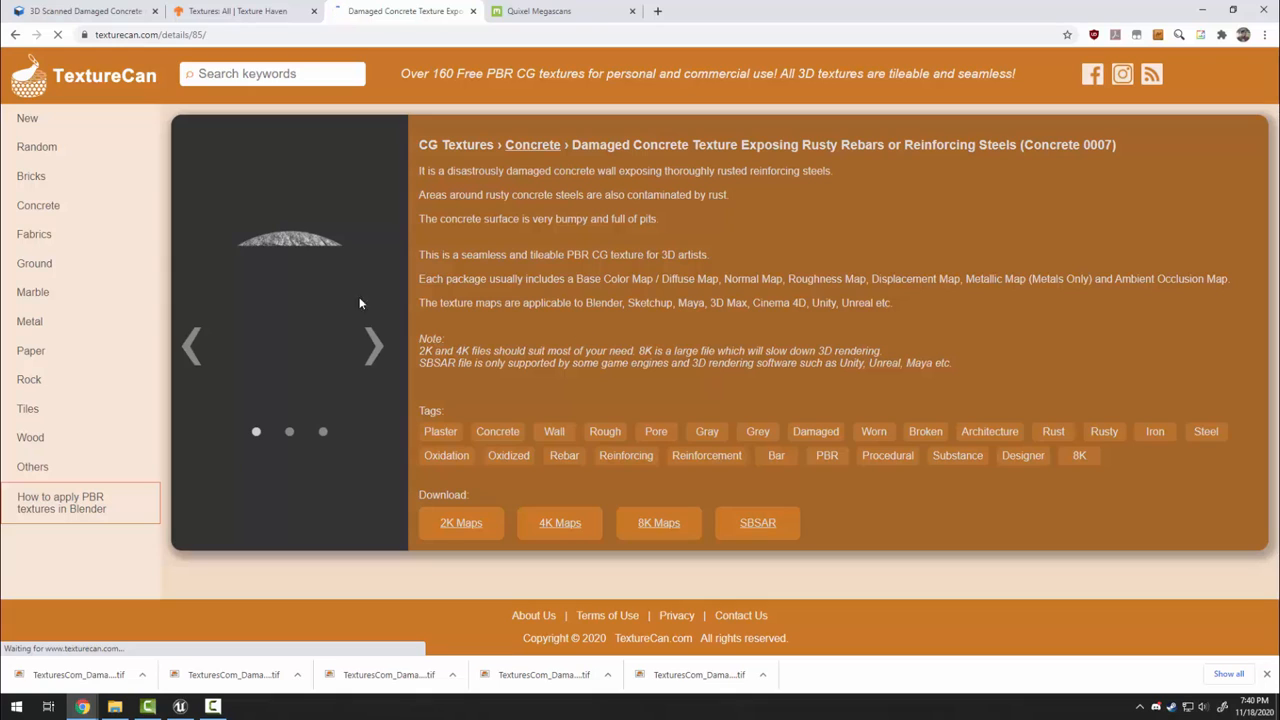
click(463, 530)
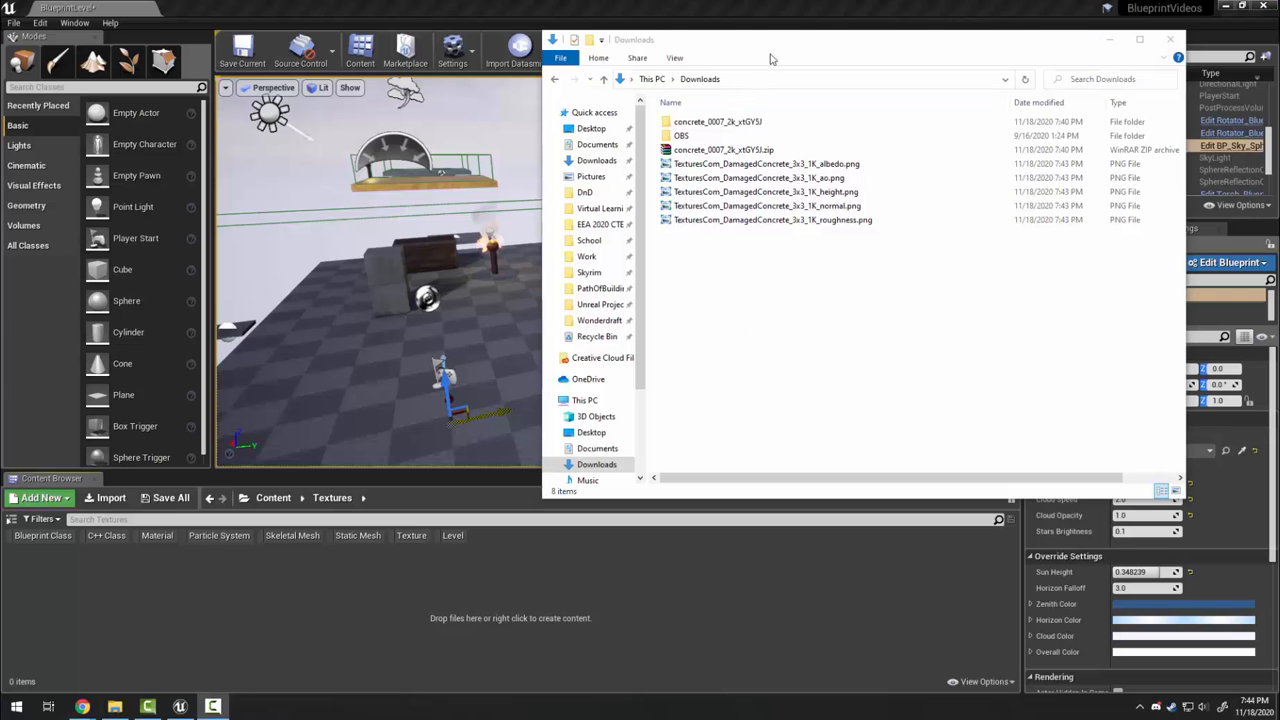
Drag the five TexturesCom_DamagedConcrete PNG maps from Downloads into the Textures folder
drag(774, 55, 786, 73)
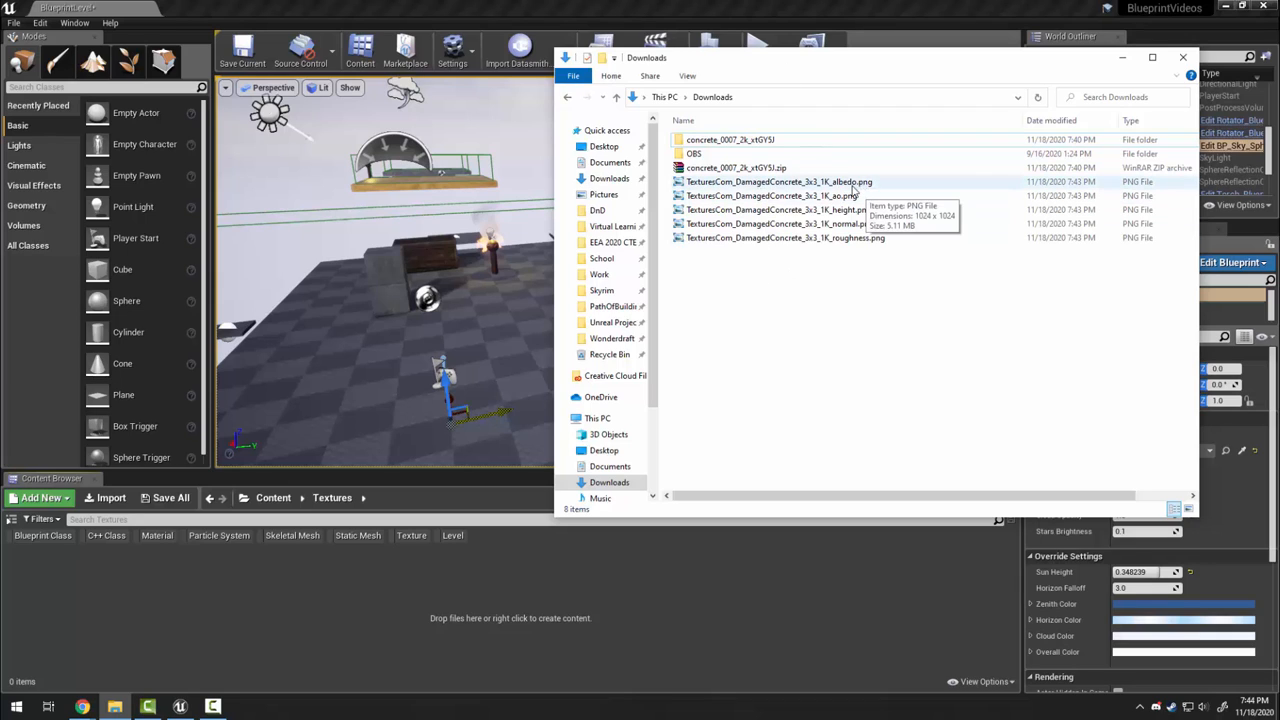
double_click(727, 142)
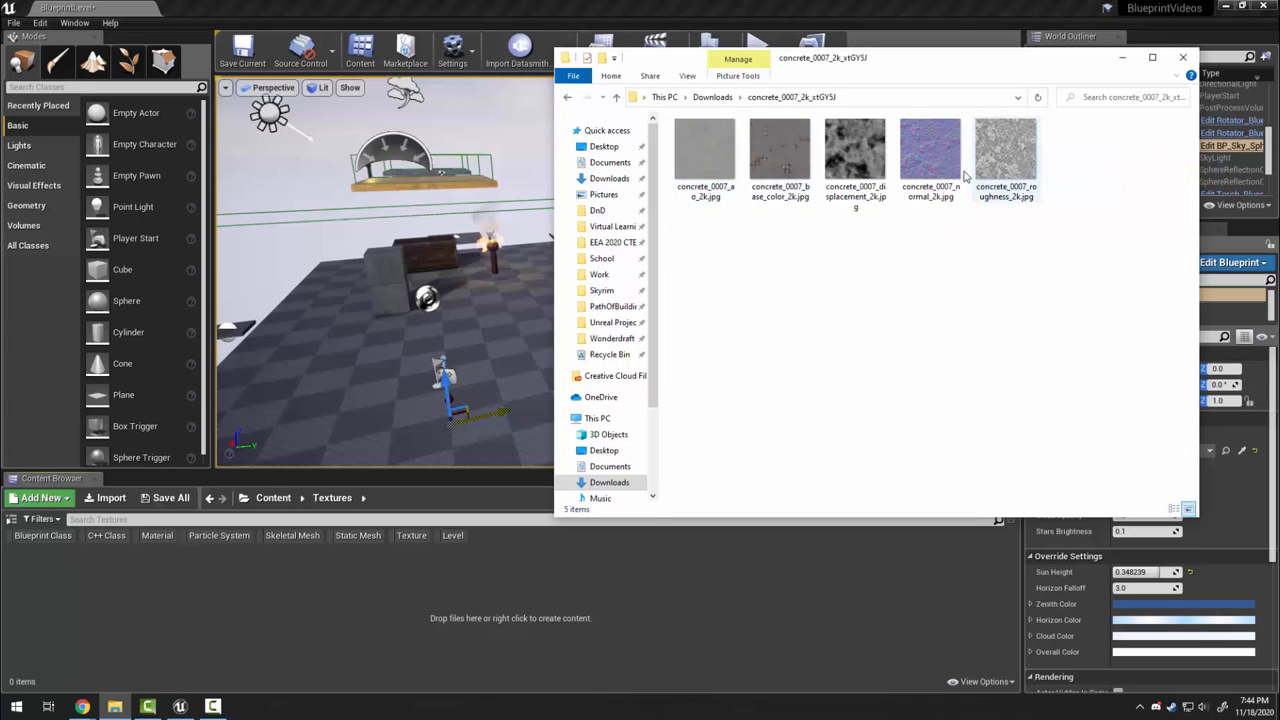
click(712, 97)
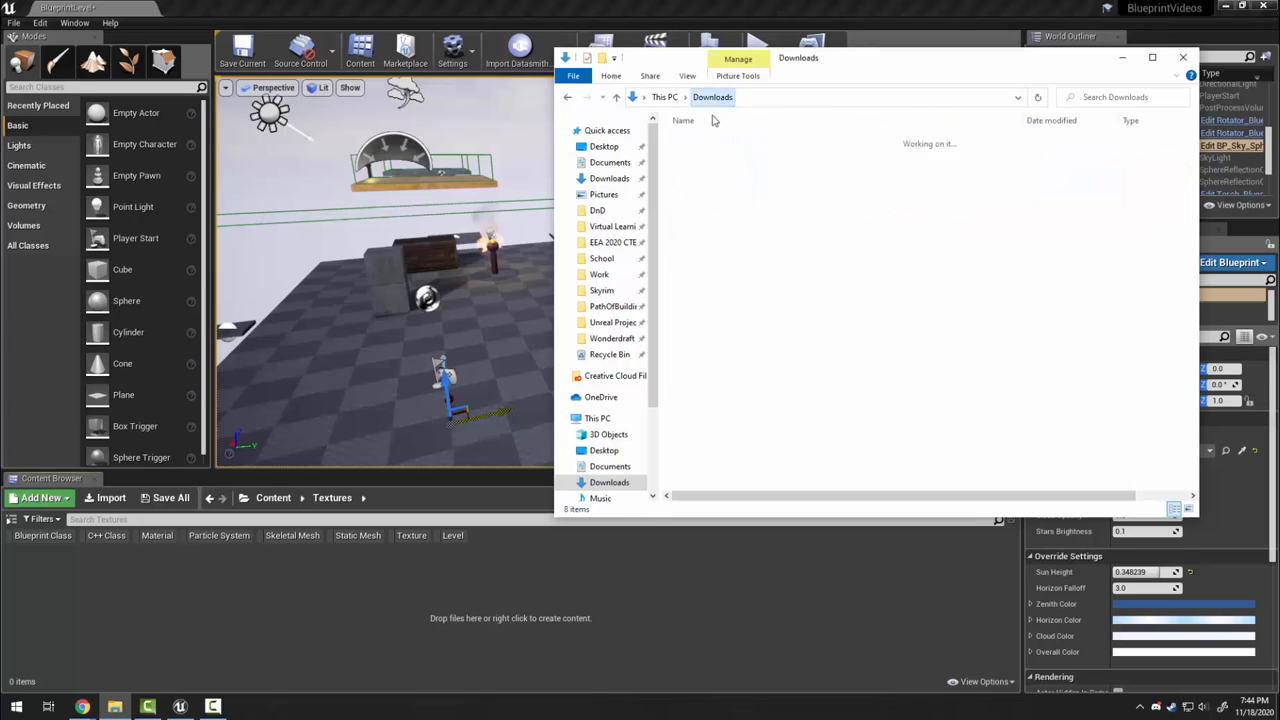
drag(845, 336, 737, 190)
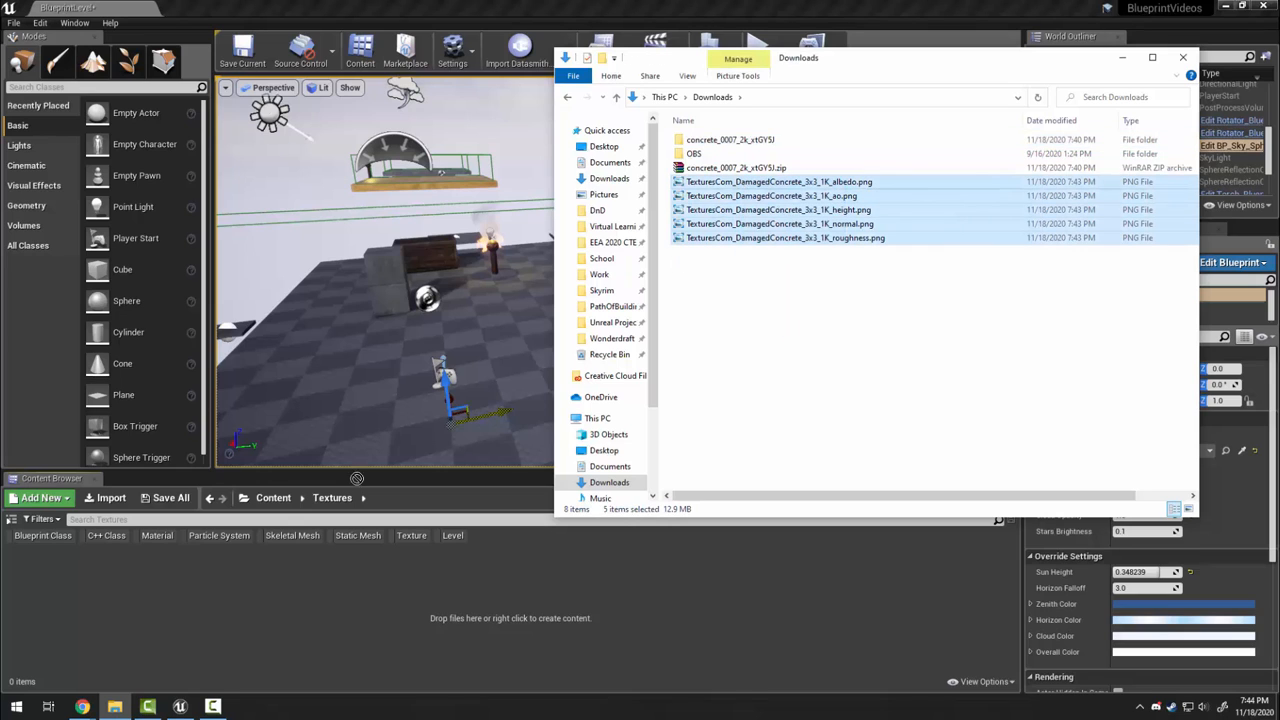
drag(357, 479, 250, 611)
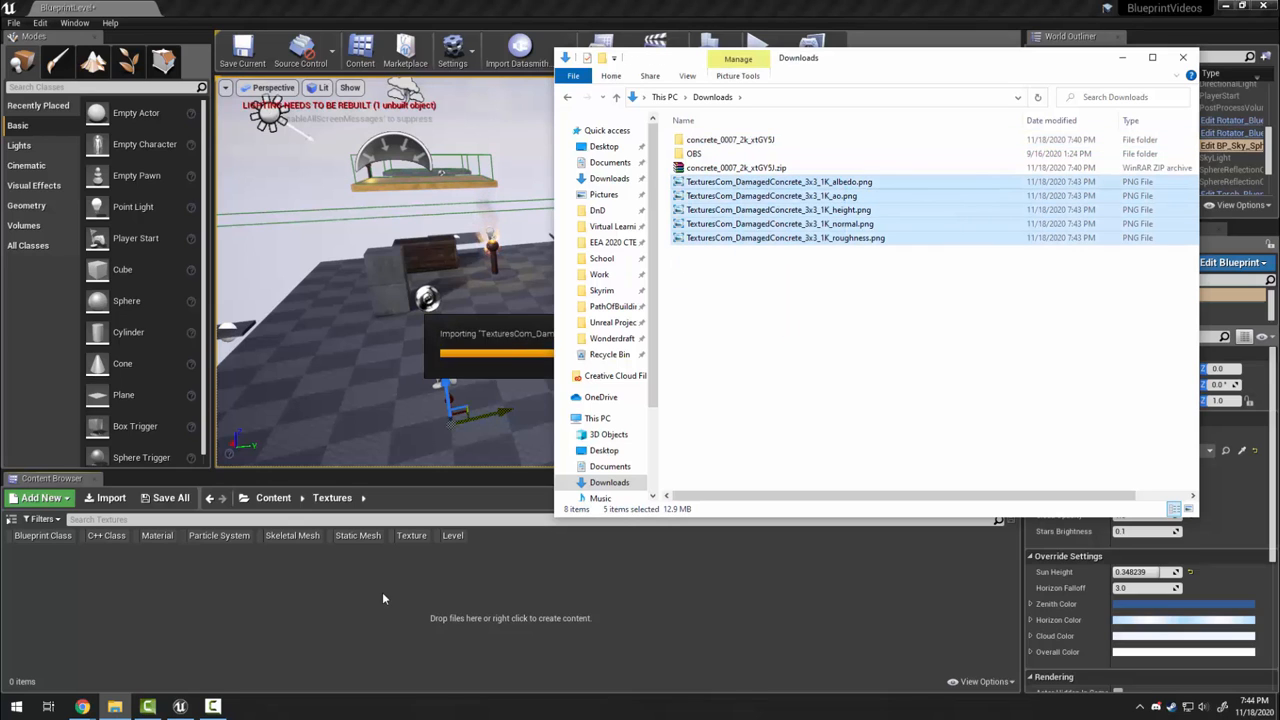
Accept the normal-map import and select the normal map texture
click(443, 4)
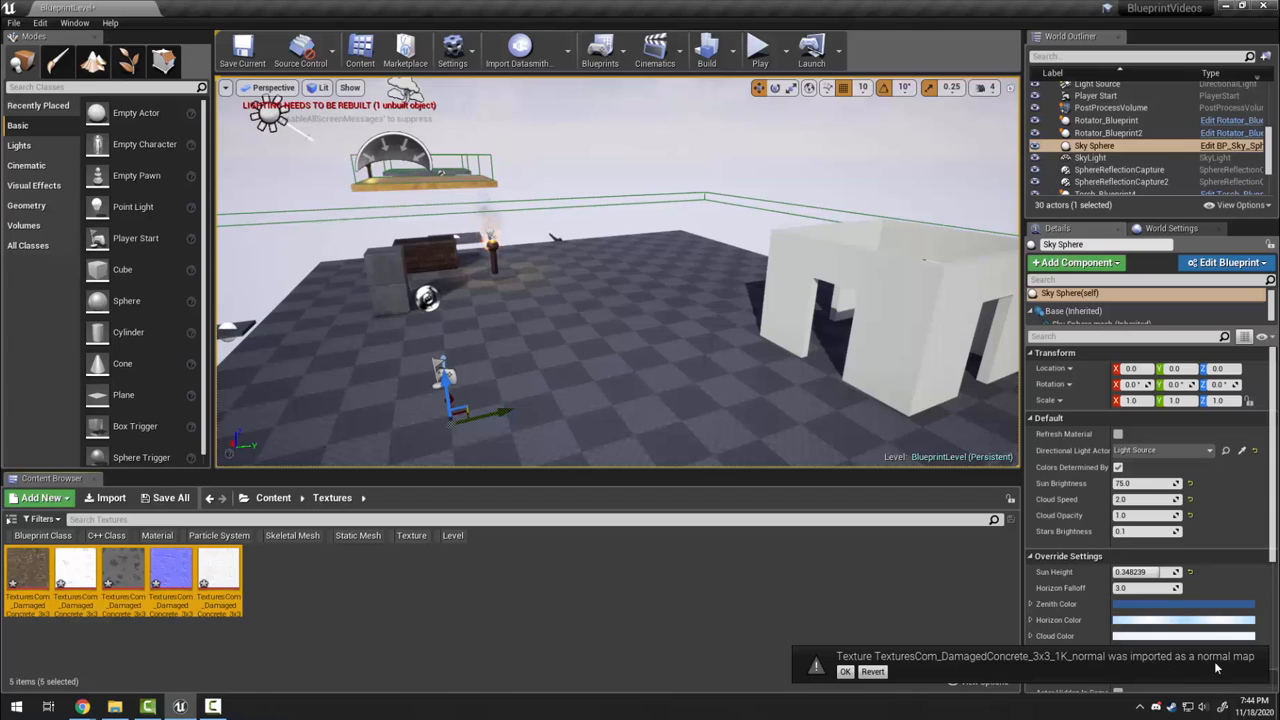
click(845, 671)
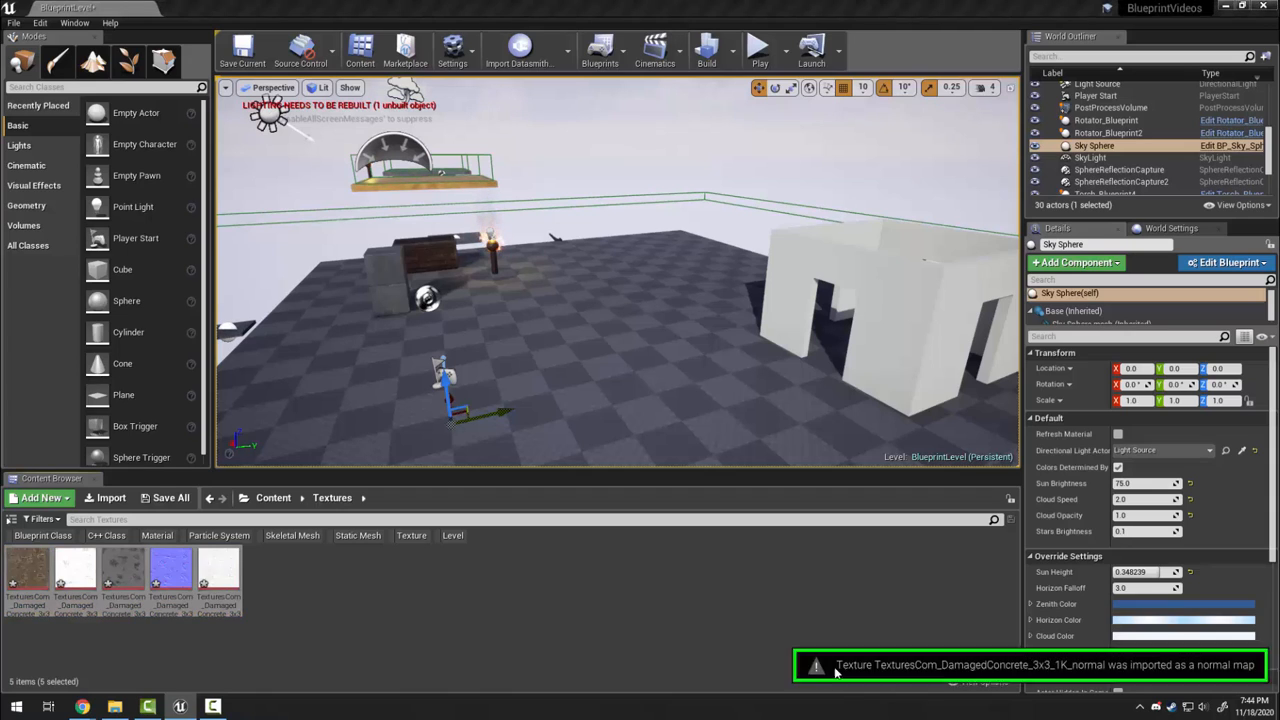
click(170, 605)
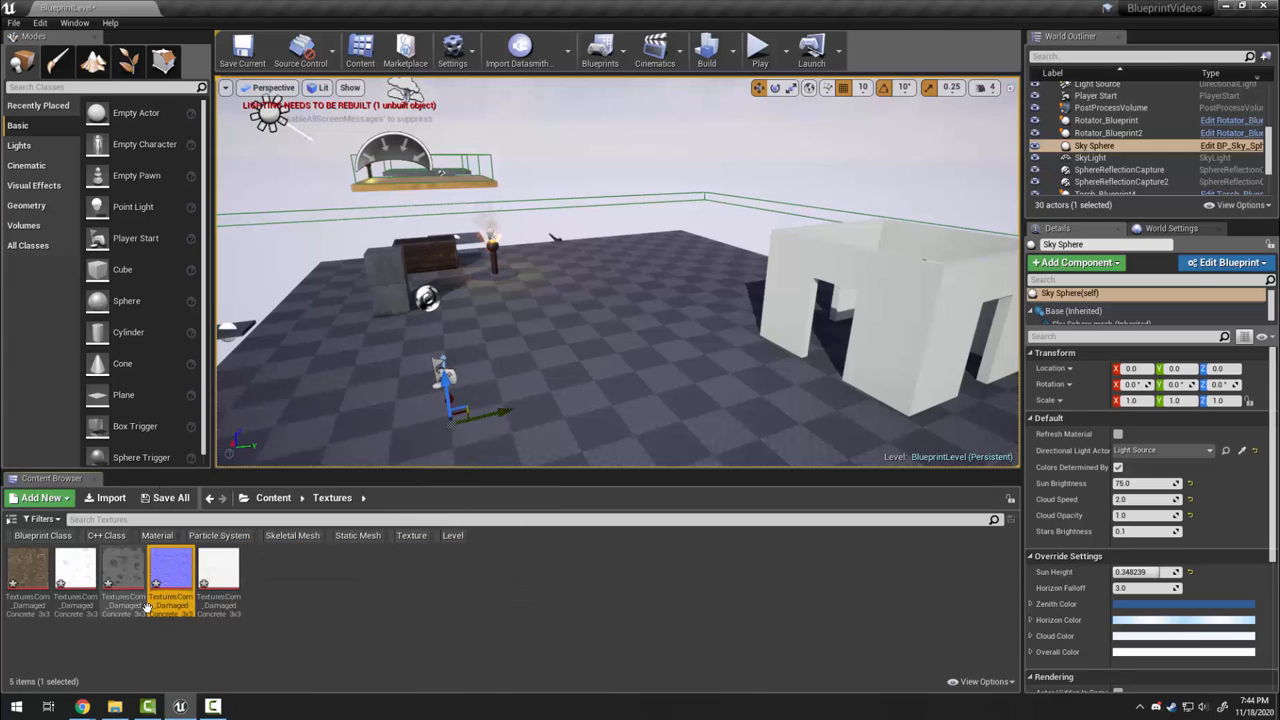
Drag the five concrete_0007 2K JPG maps into the Textures folder
click(115, 706)
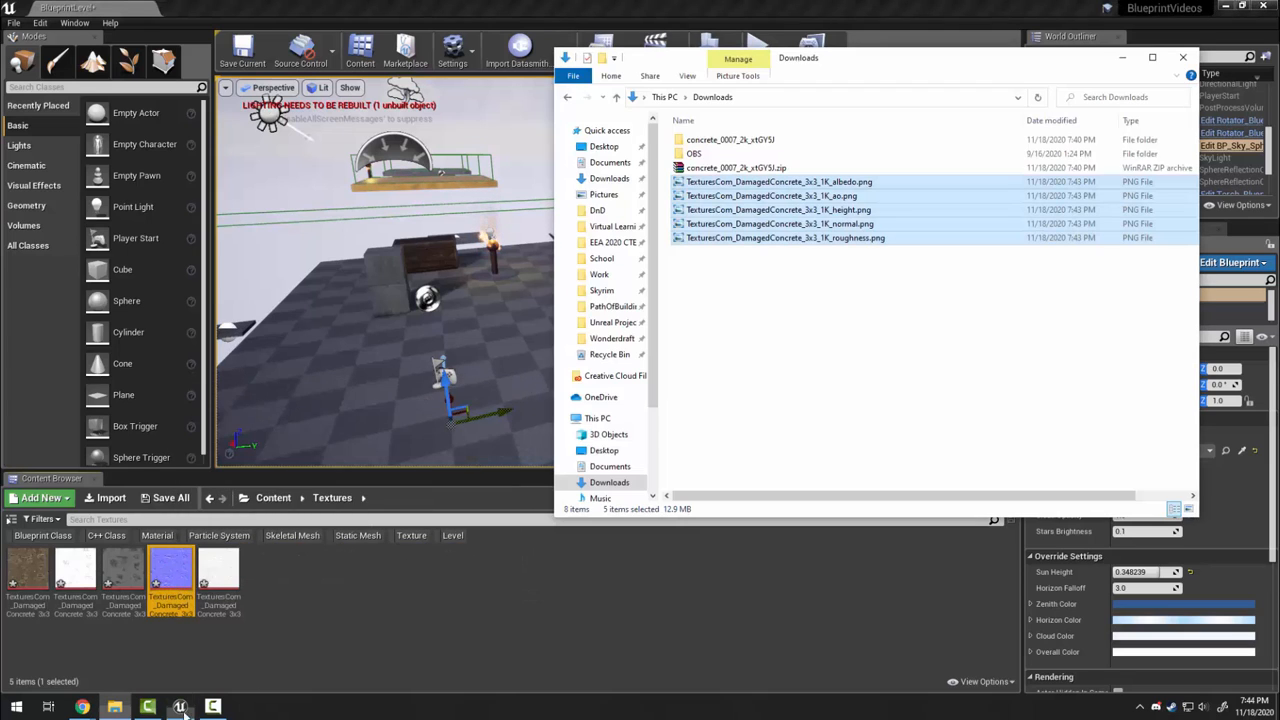
double_click(720, 141)
drag(1085, 290, 384, 580)
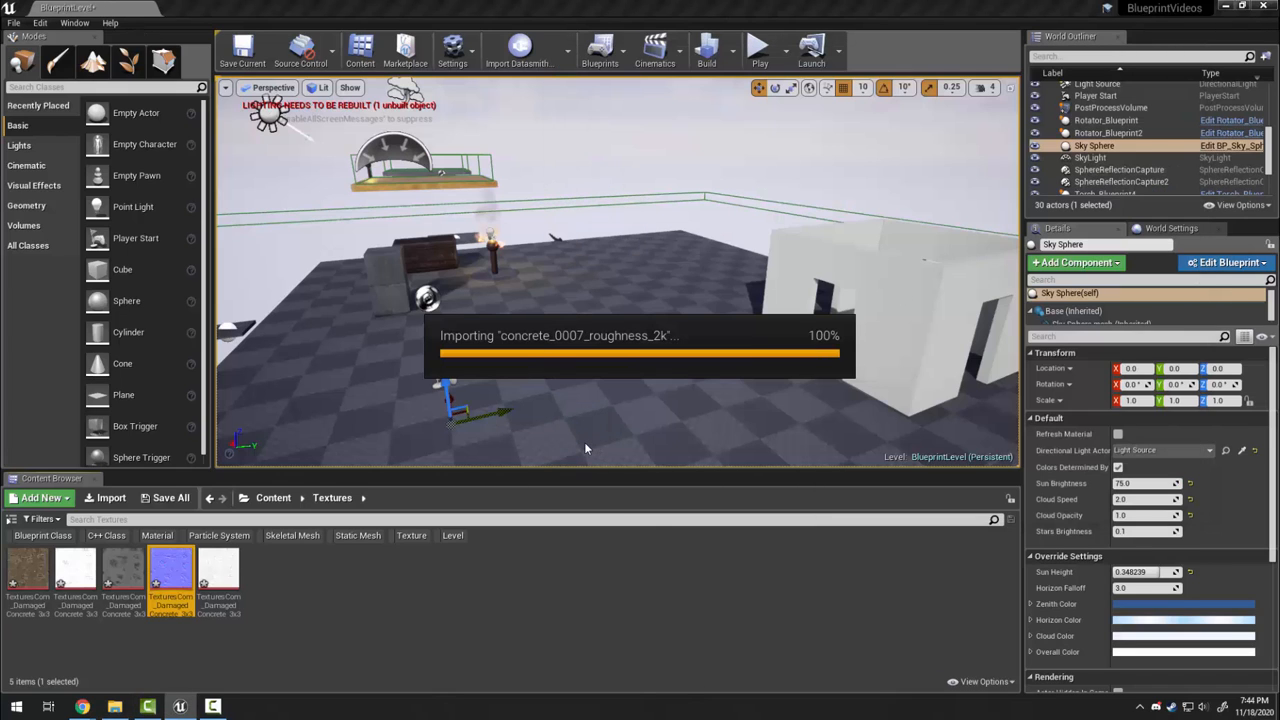
click(562, 640)
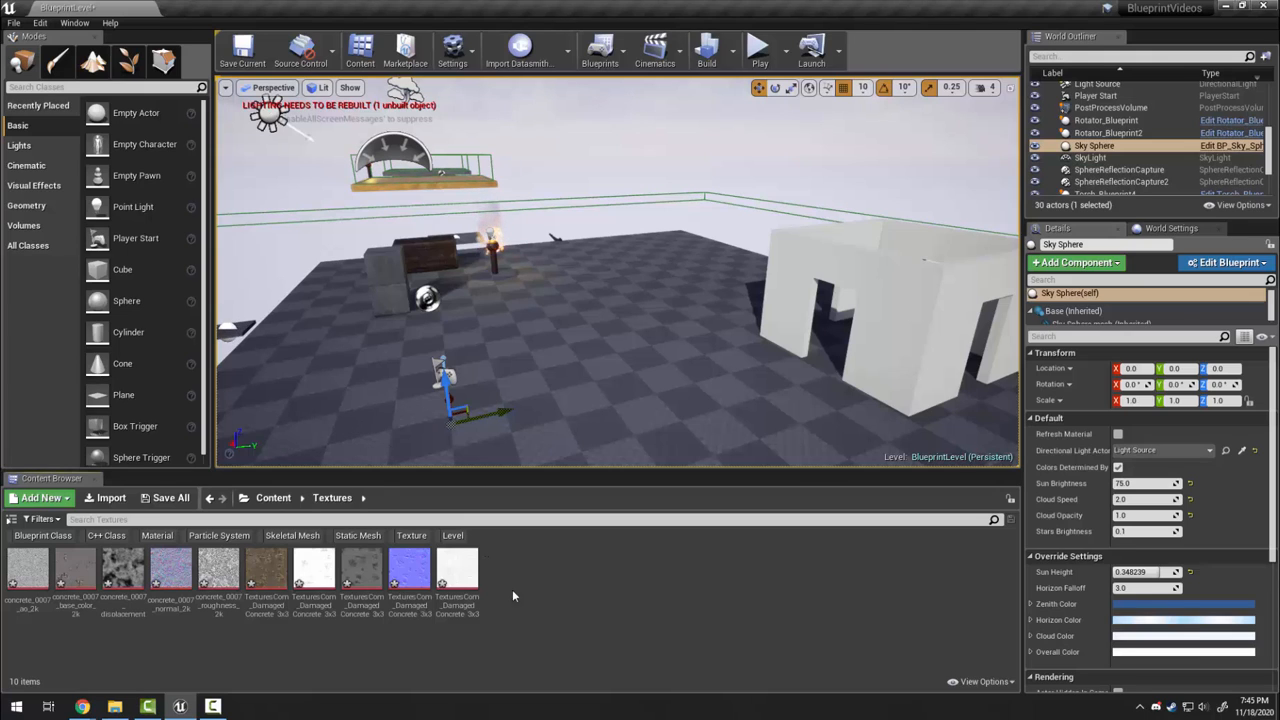
Create a folder named Material under Content and open it
click(273, 498)
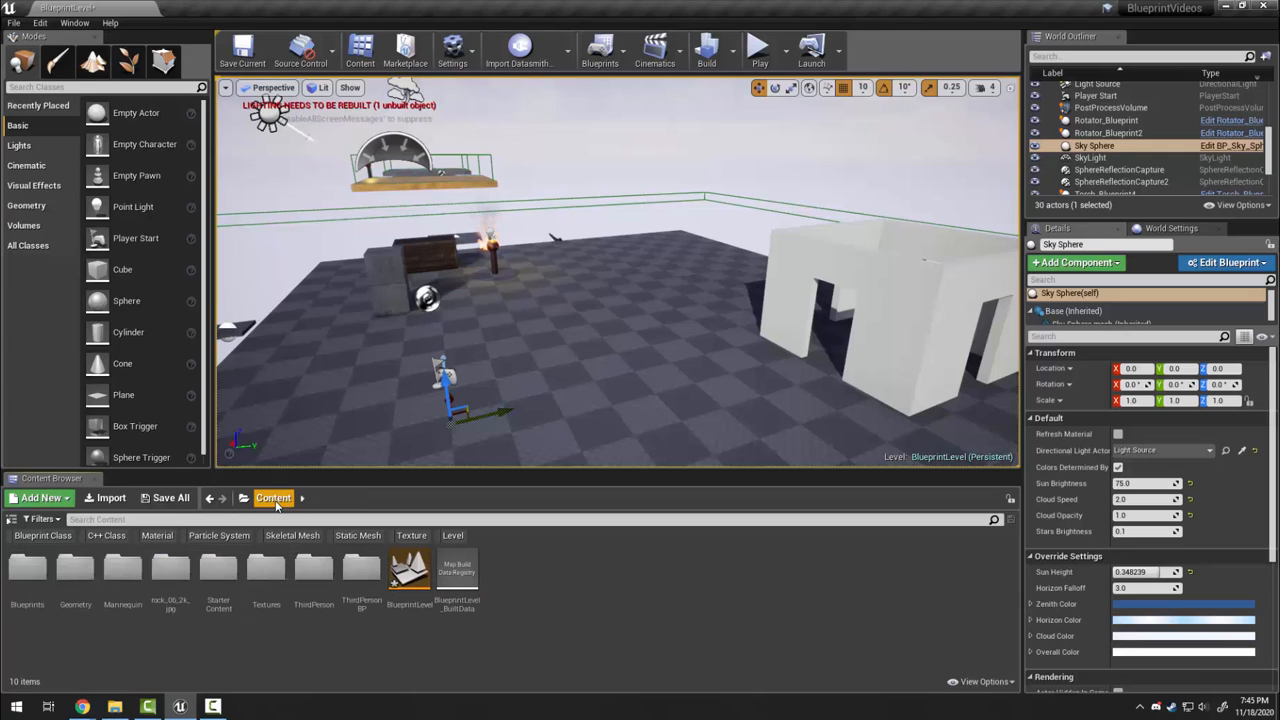
right_click(551, 580)
click(601, 207)
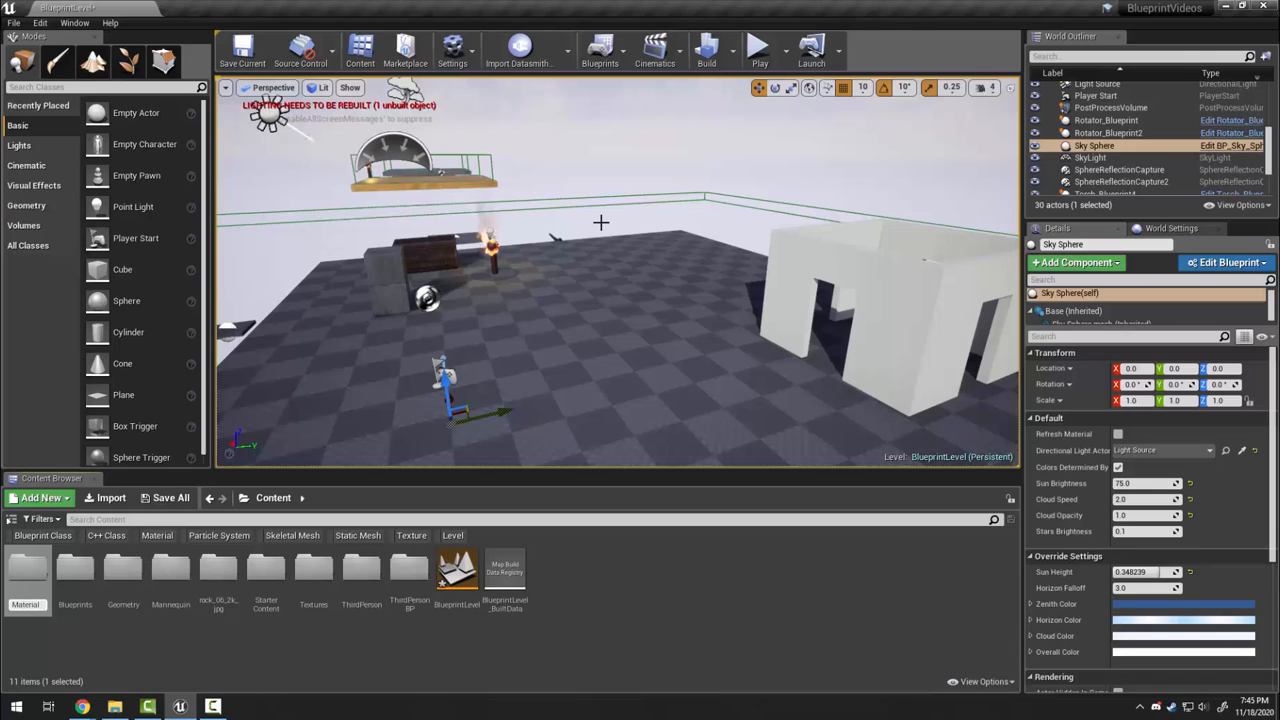
key(Return)
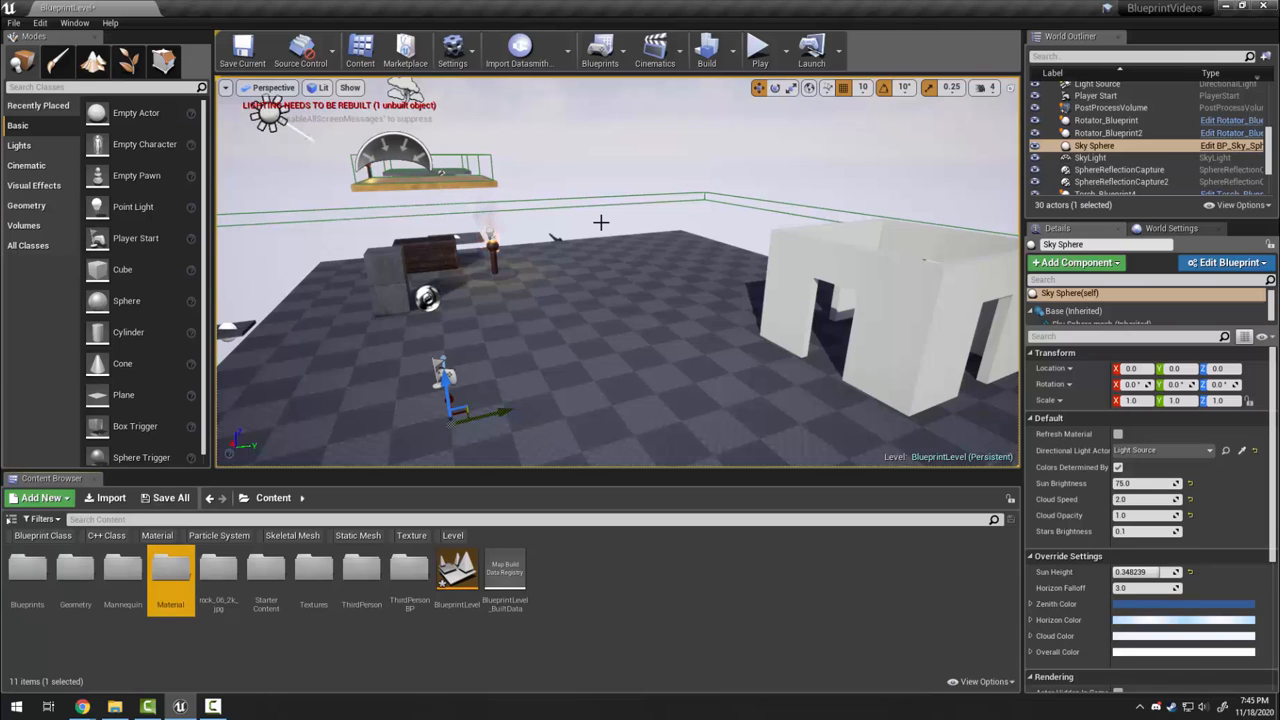
double_click(171, 566)
Create a new material named Concrete_TexturesCom
right_click(199, 568)
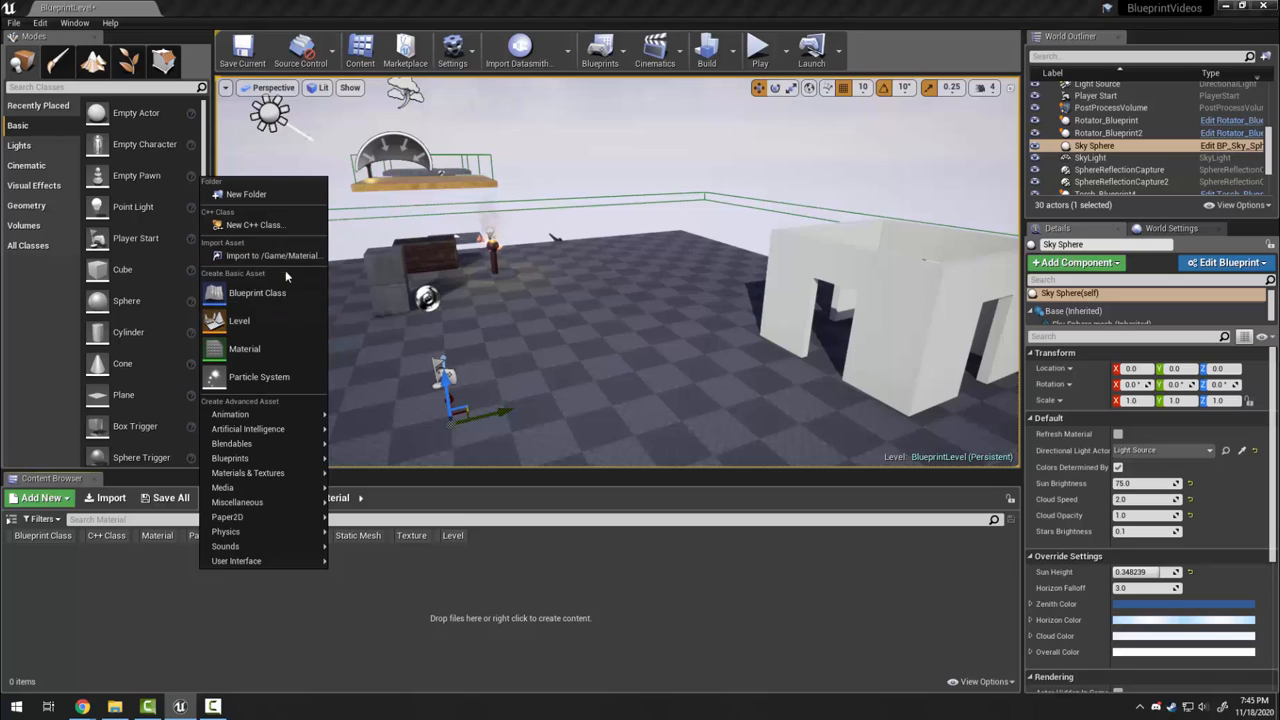
click(277, 341)
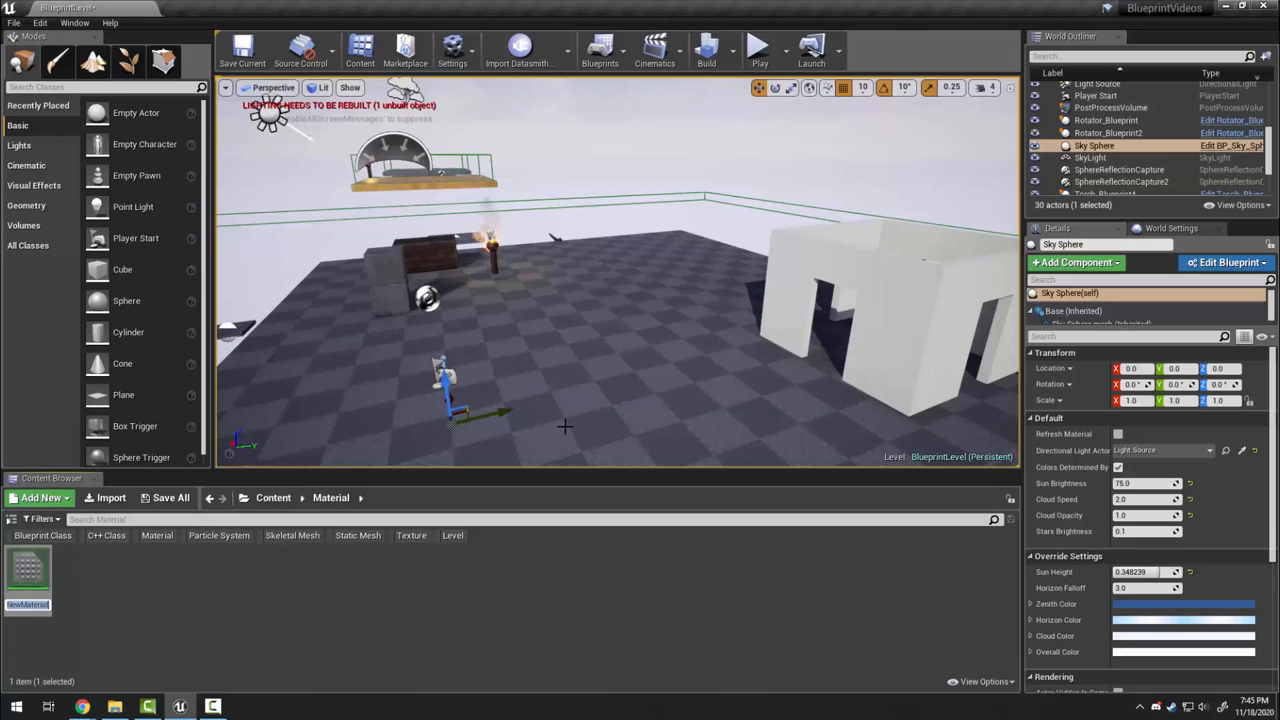
text(Con)
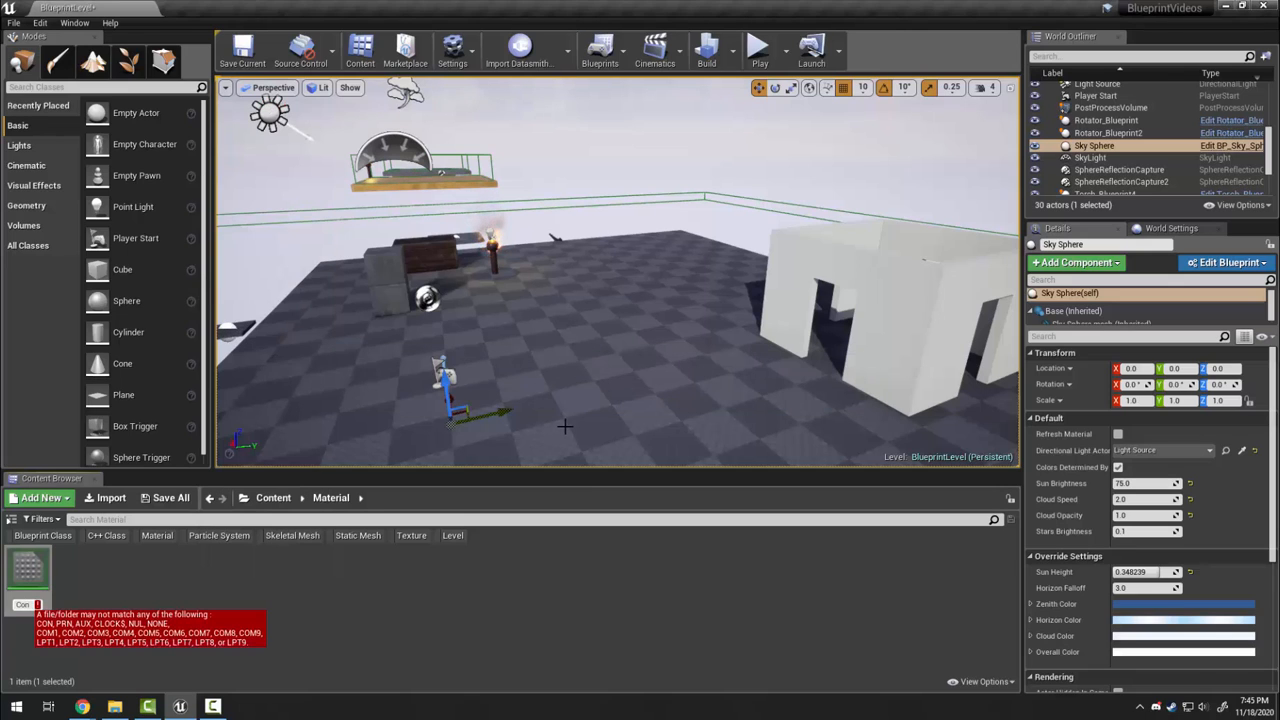
text(crete_Textu)
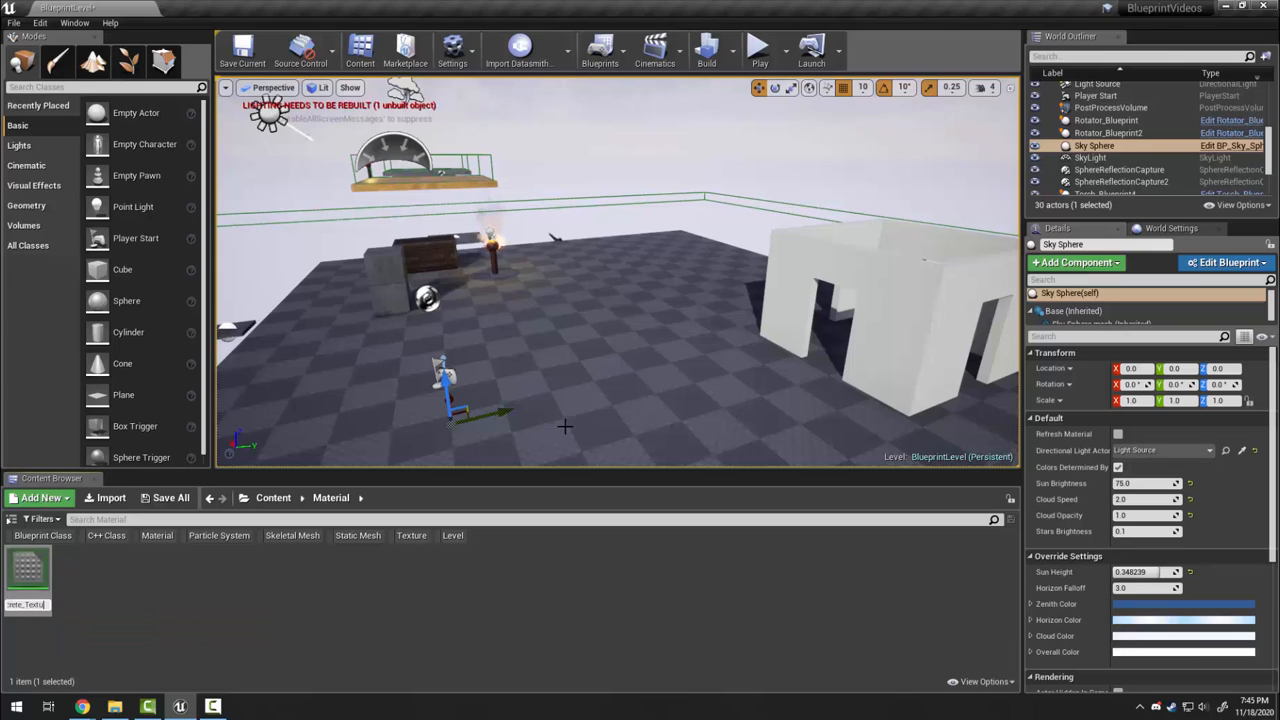
text(.)
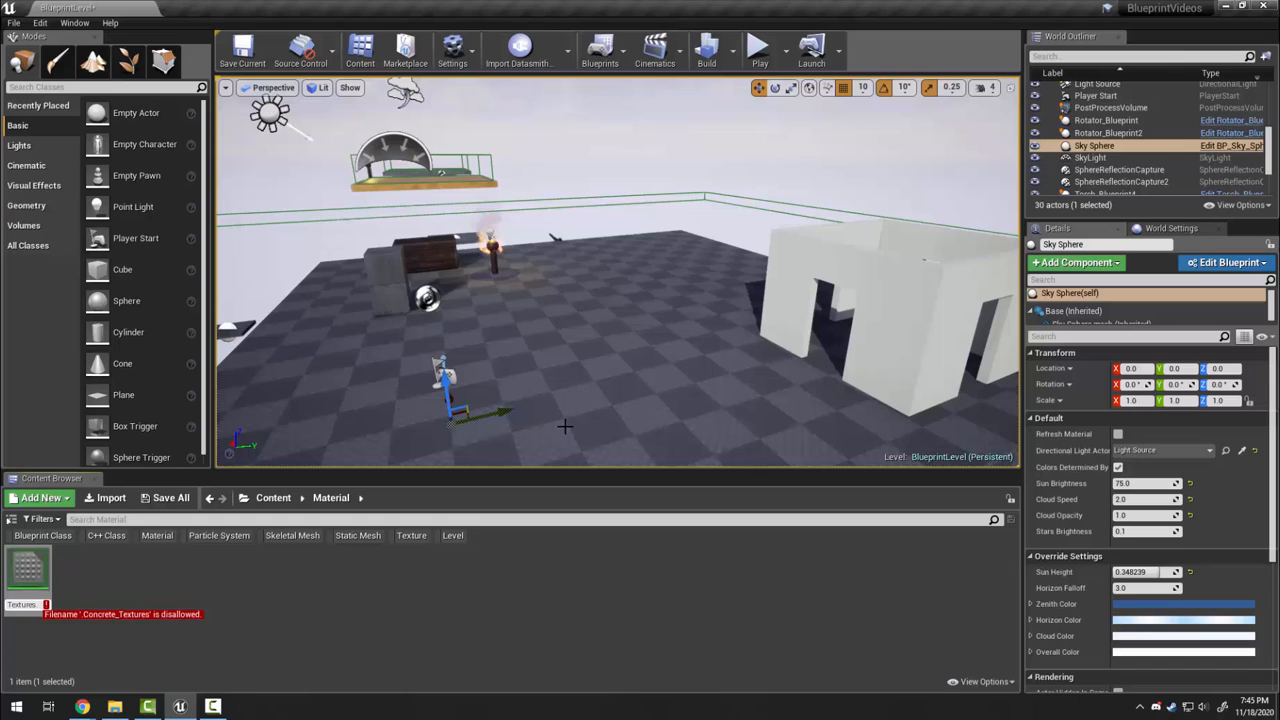
key(BackSpace)
text(C)
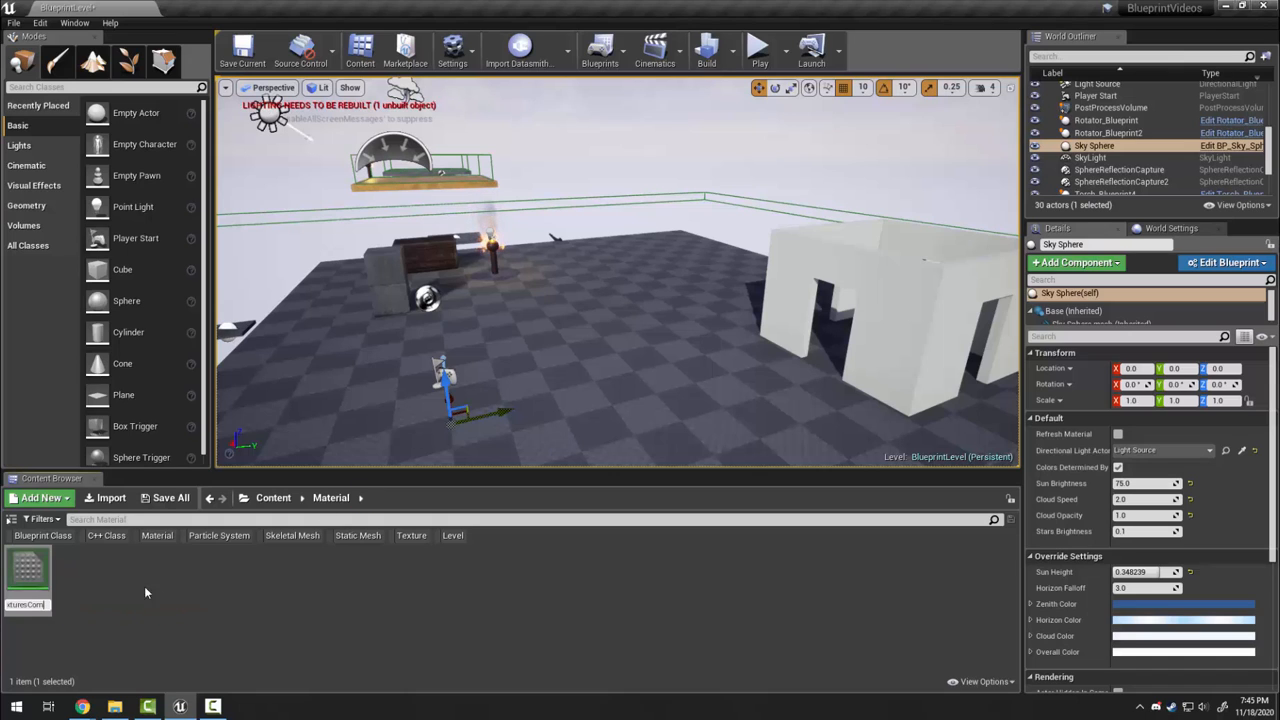
text(om)
key(Return)
Create a second concrete material, then open Concrete_TexturesCom for editing
right_click(148, 578)
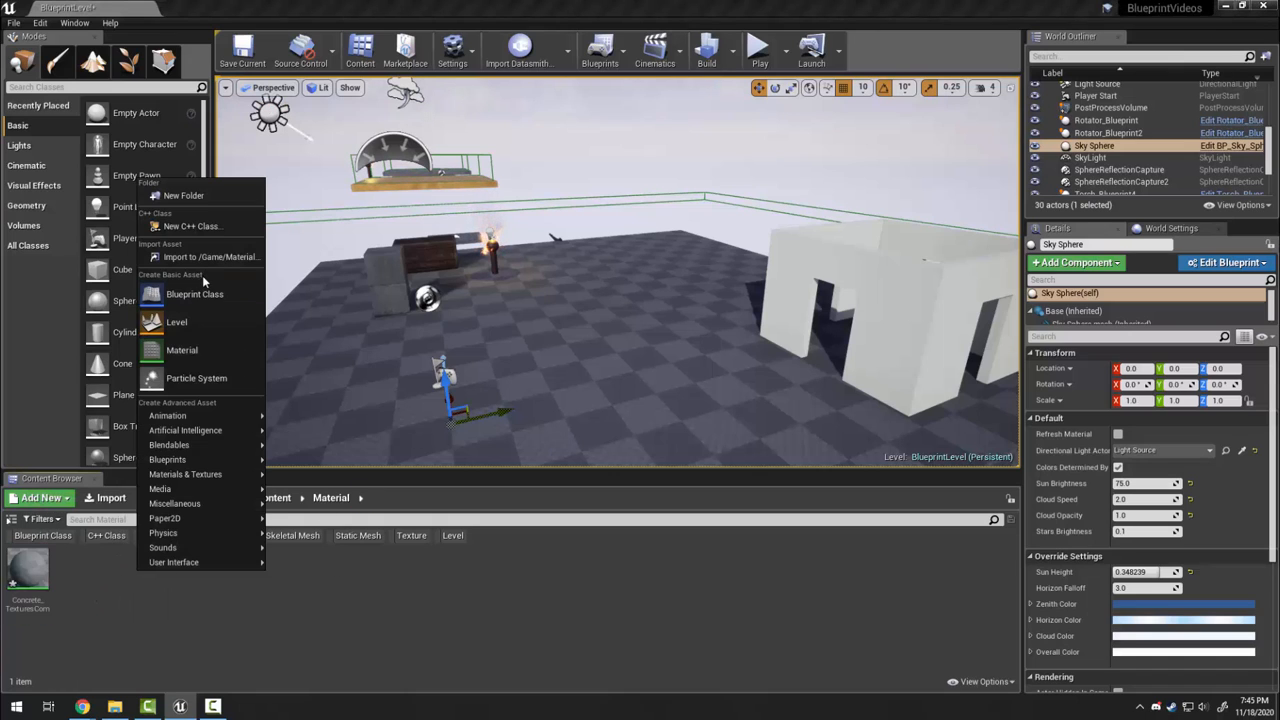
click(181, 350)
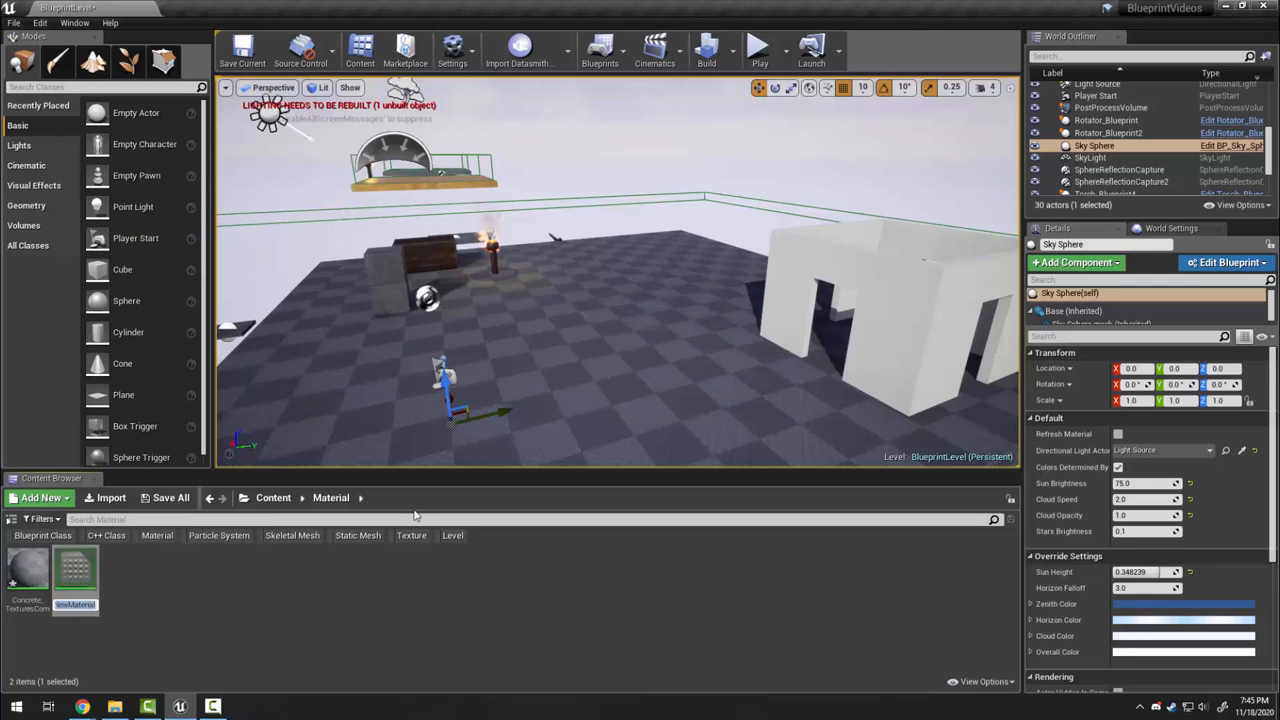
text(Conc)
key(Return)
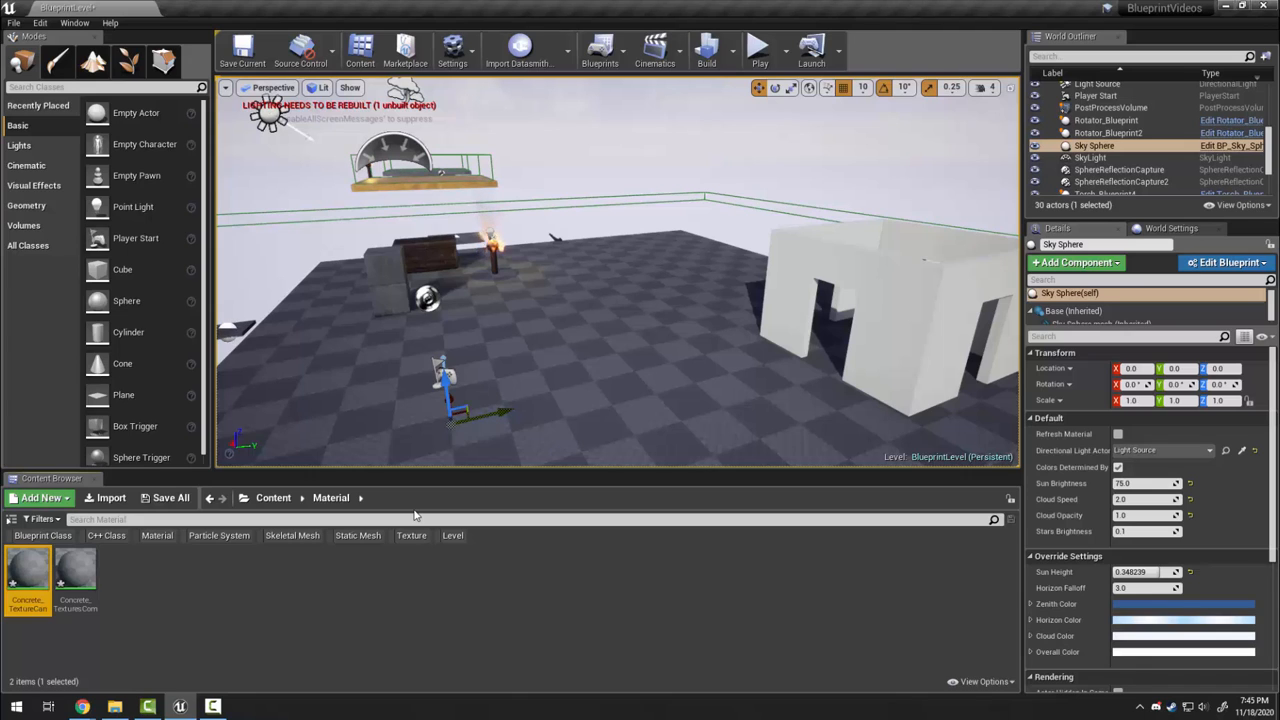
double_click(89, 572)
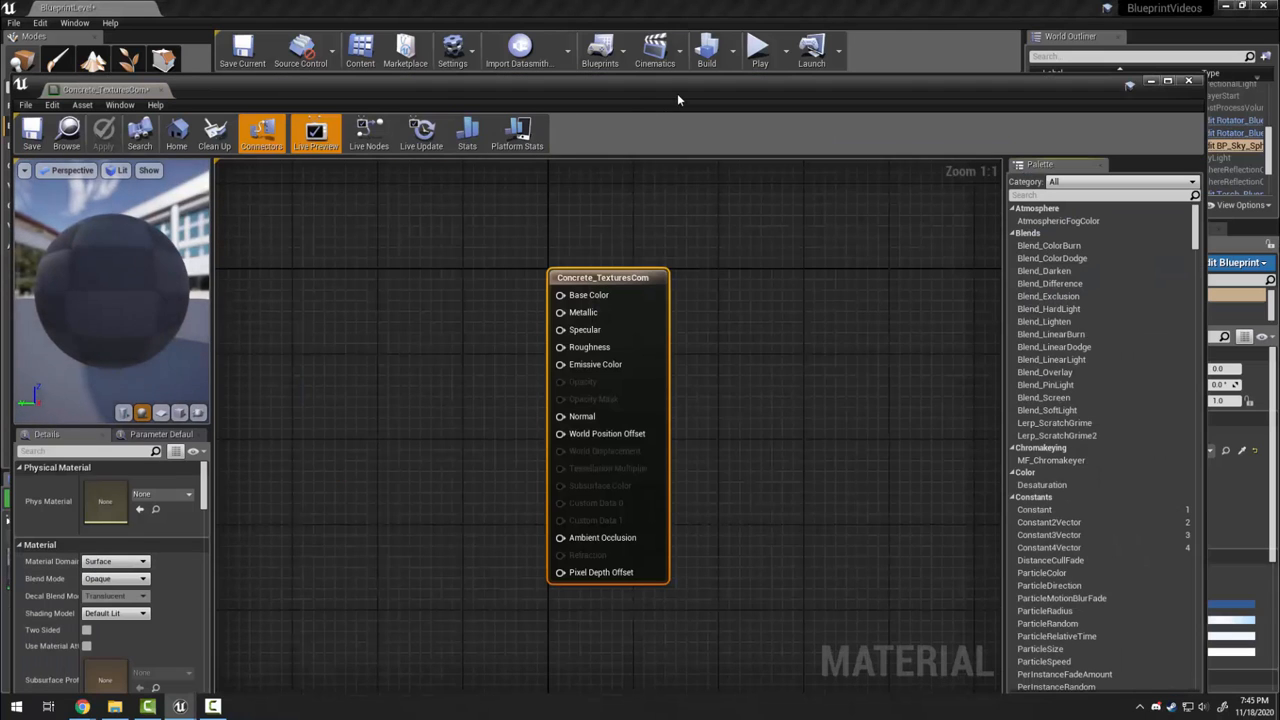
Place the material editor beside the Content Browser's Textures folder
drag(677, 93, 1049, 27)
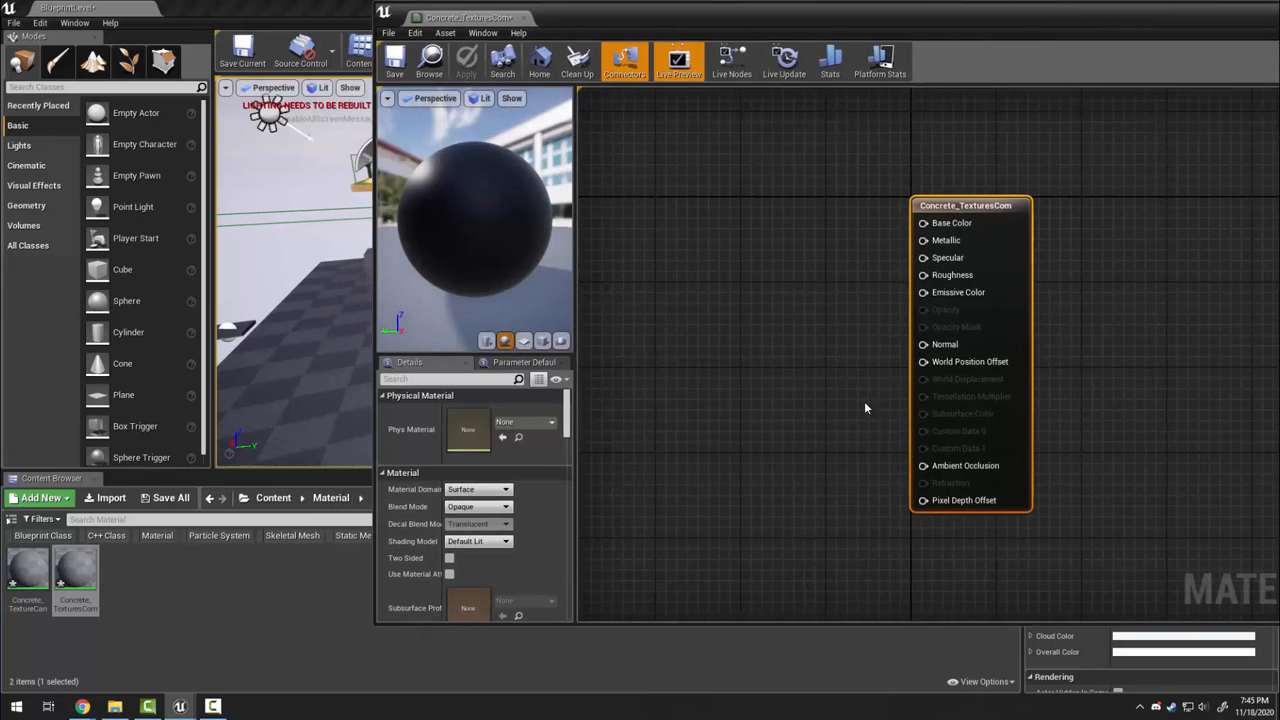
right_drag(807, 425, 943, 406)
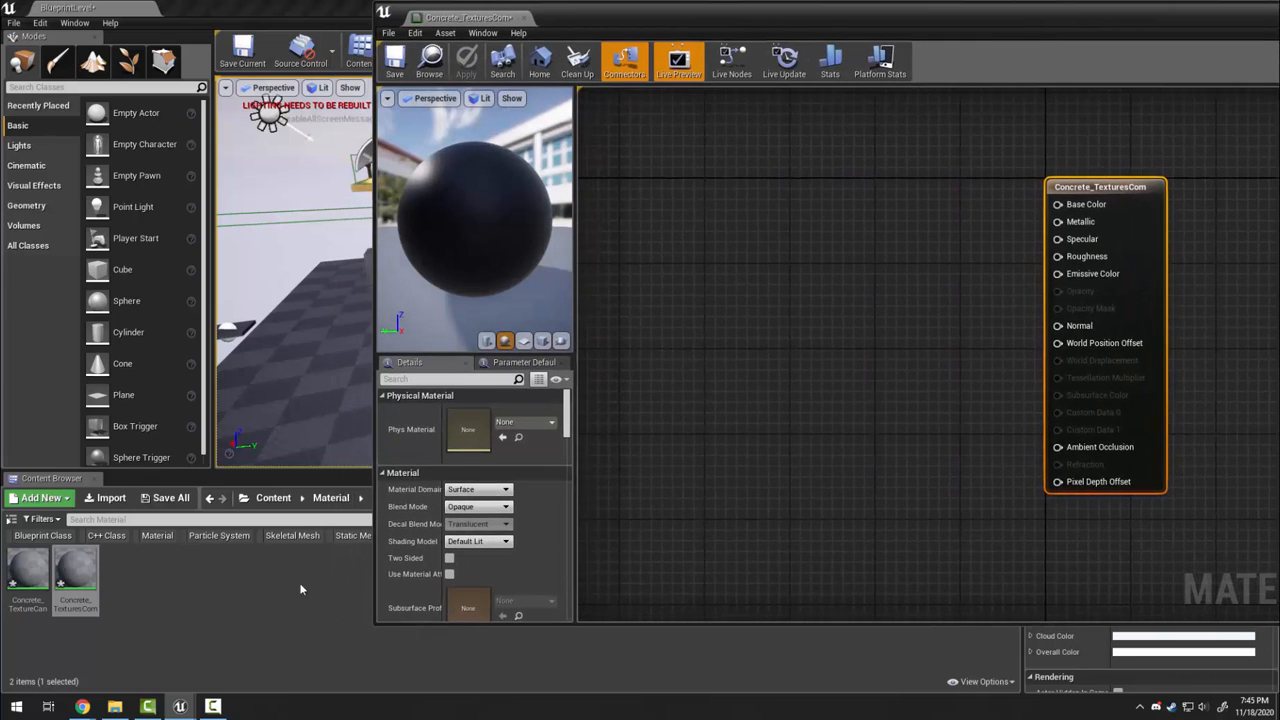
click(273, 498)
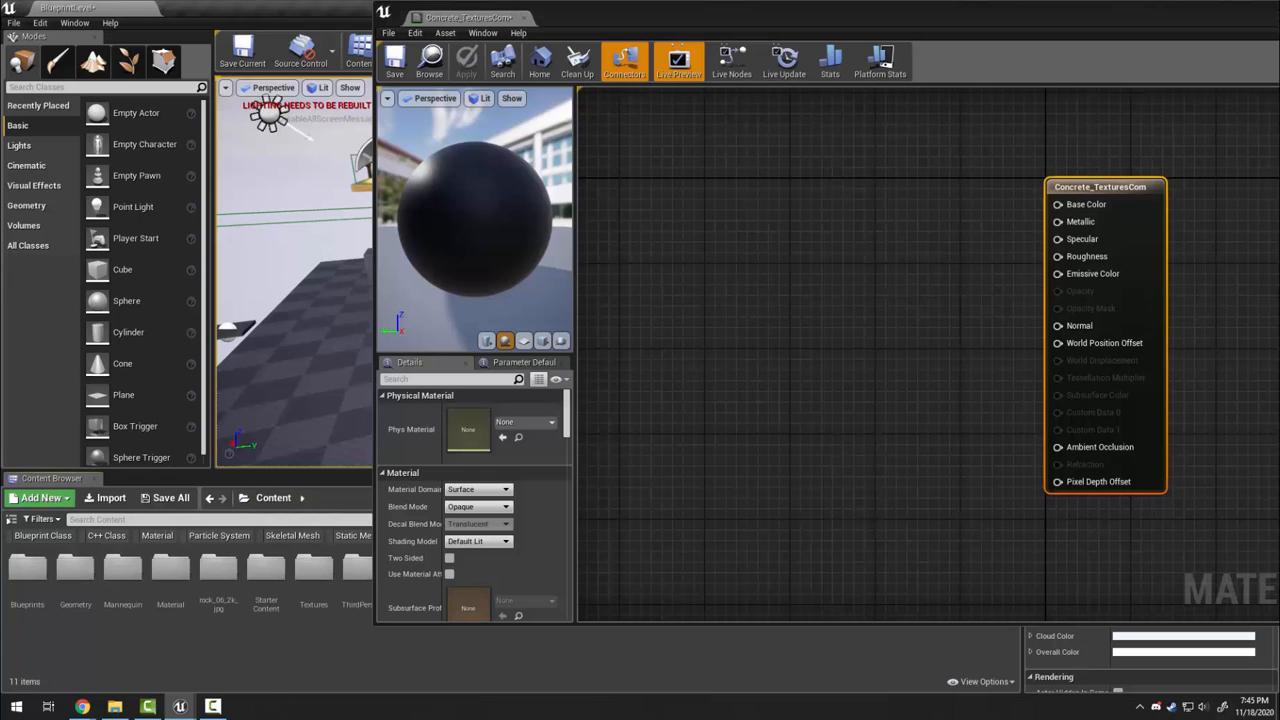
double_click(310, 590)
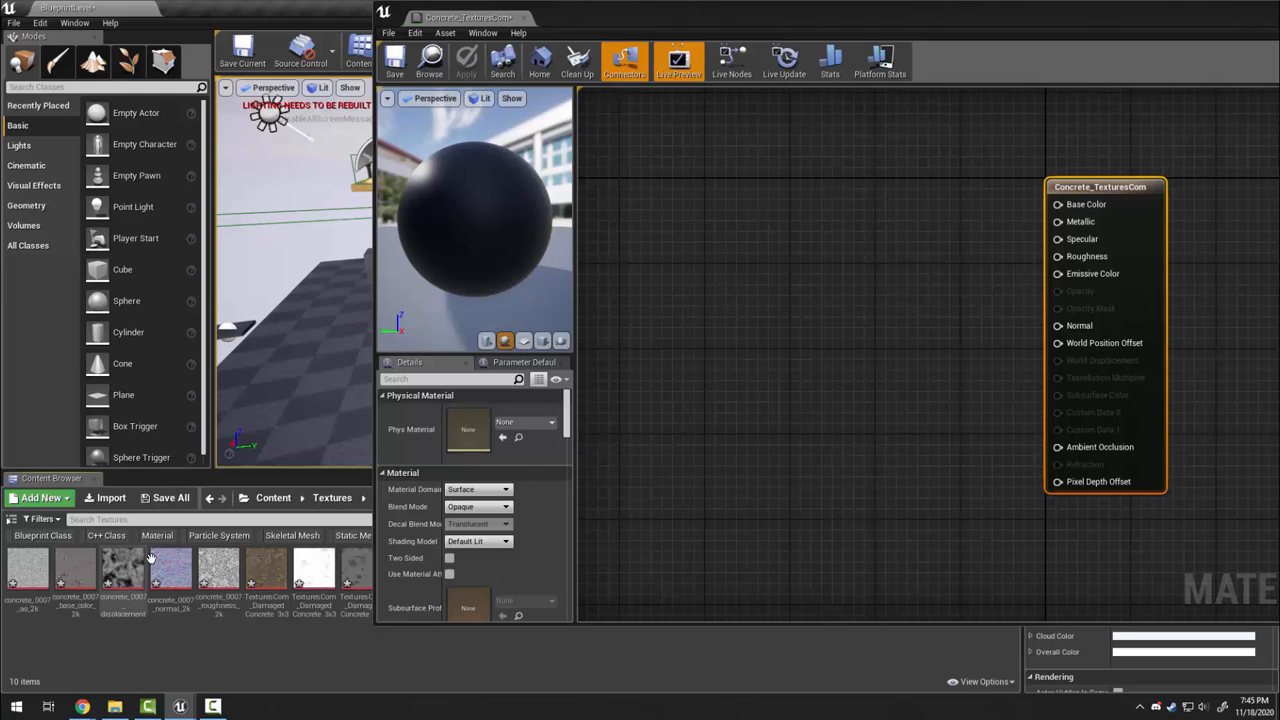
drag(705, 20, 838, 26)
Wire the albedo texture to Base Color and the white texture to Ambient Occlusion
drag(267, 572, 825, 282)
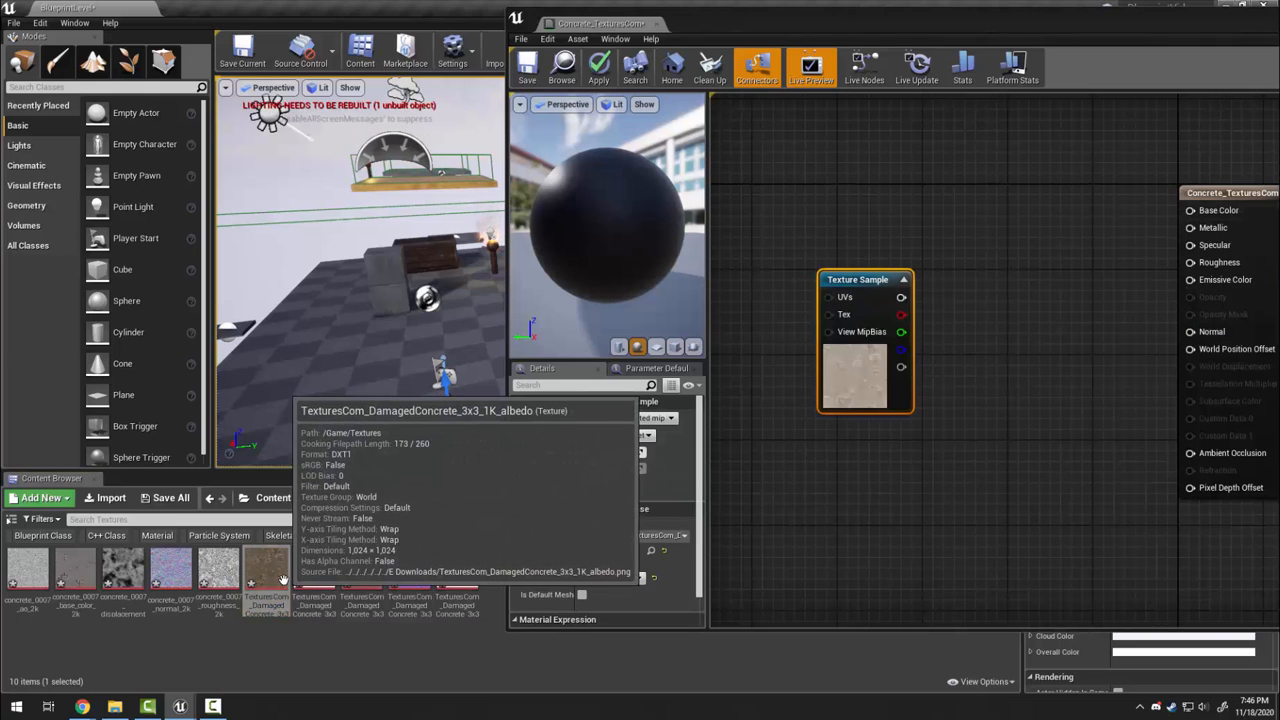
drag(850, 279, 1190, 211)
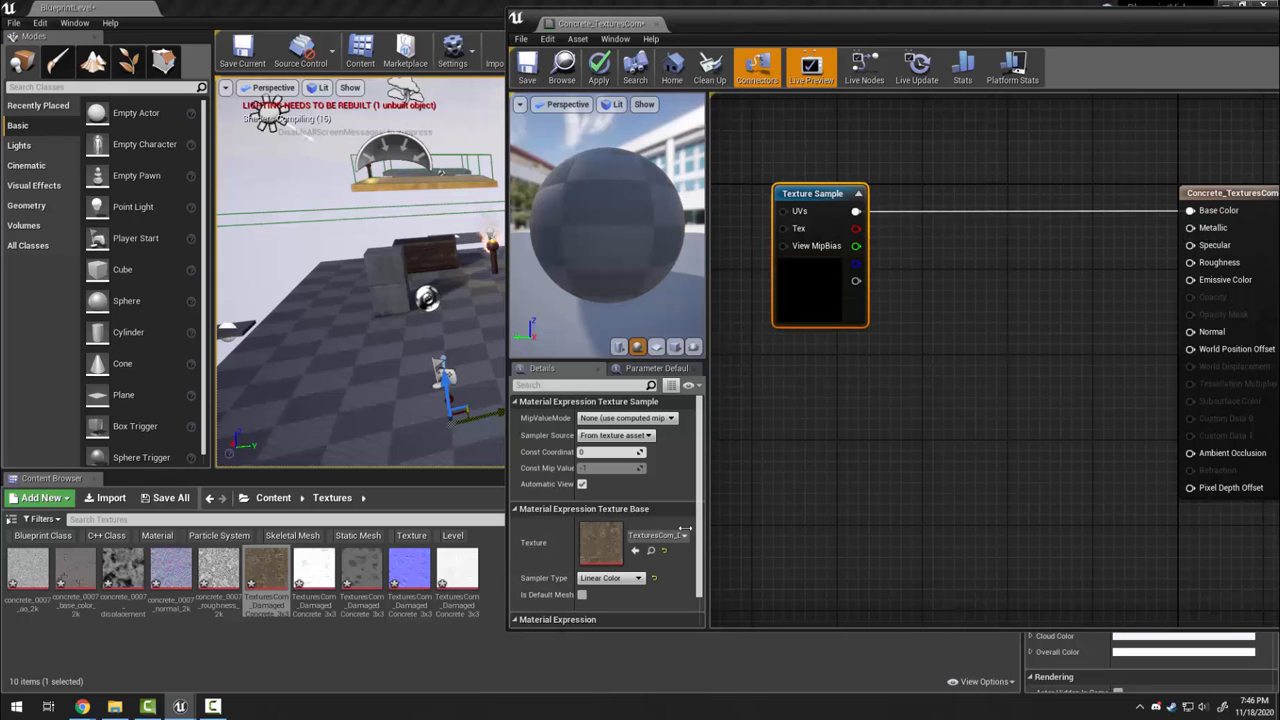
drag(314, 570, 1187, 452)
drag(808, 423, 811, 452)
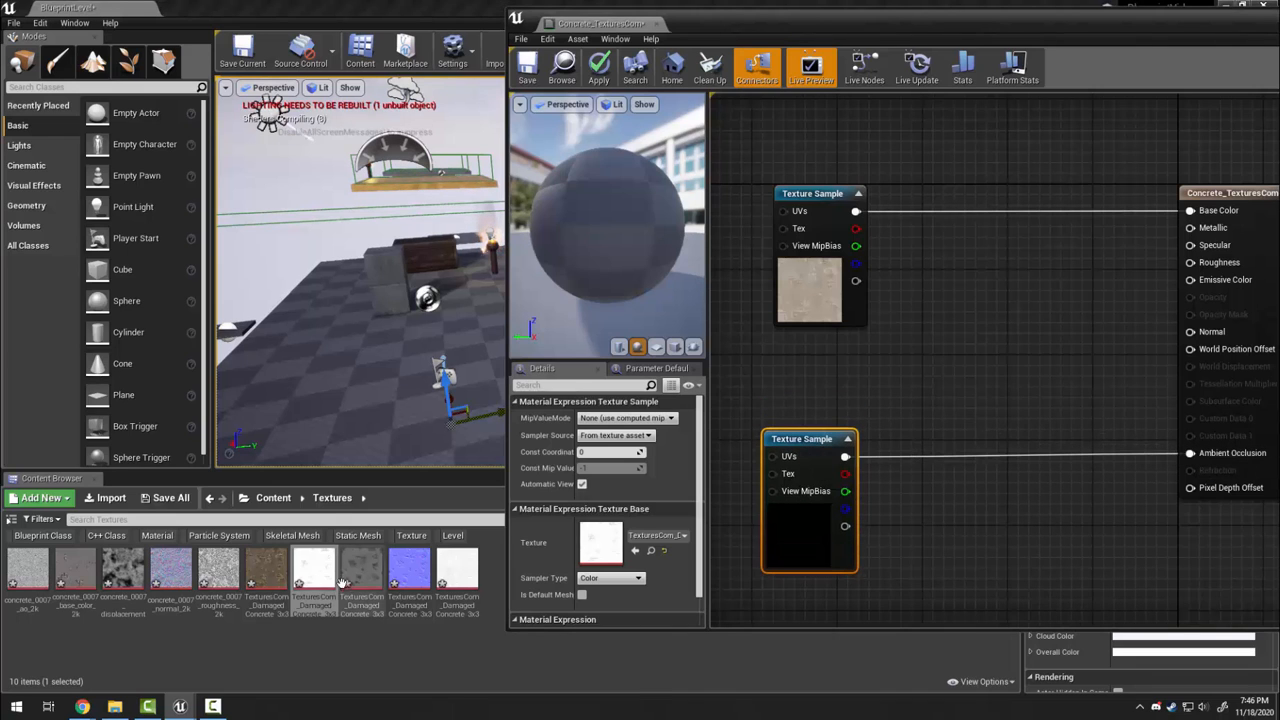
Add height, normal and roughness textures, wiring normal to Normal and roughness to Roughness
drag(342, 582, 939, 518)
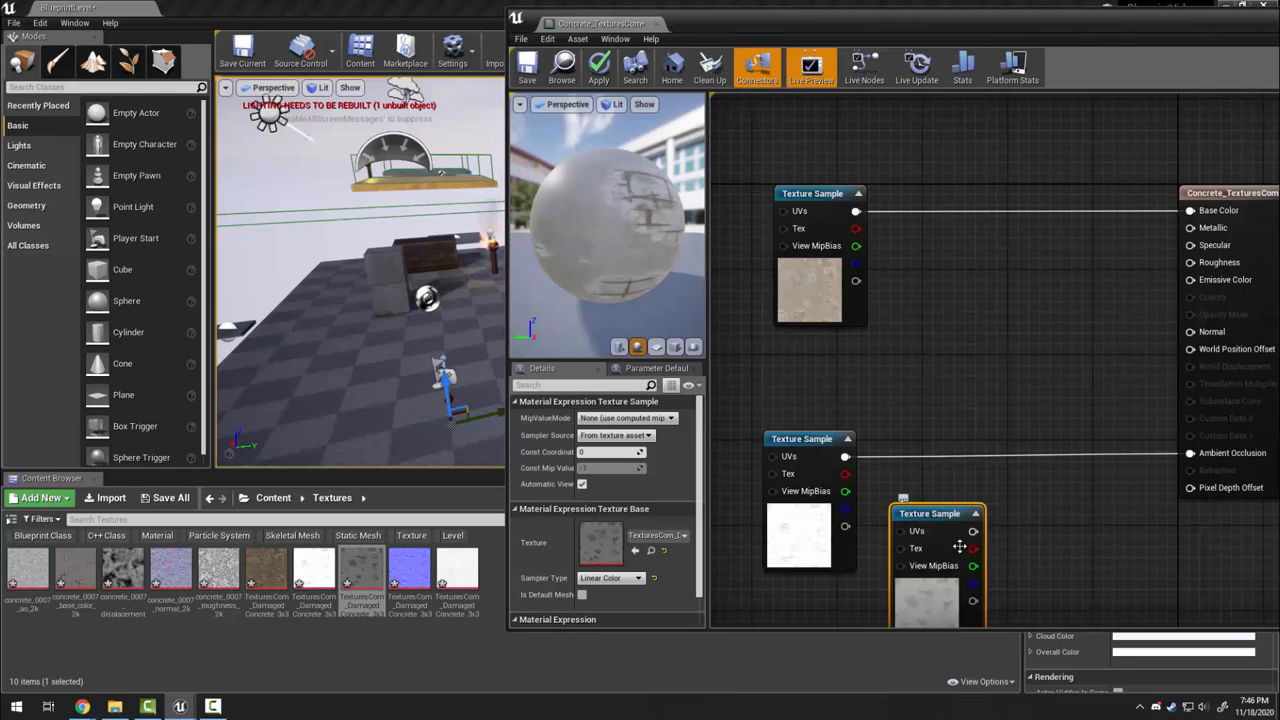
drag(400, 570, 912, 323)
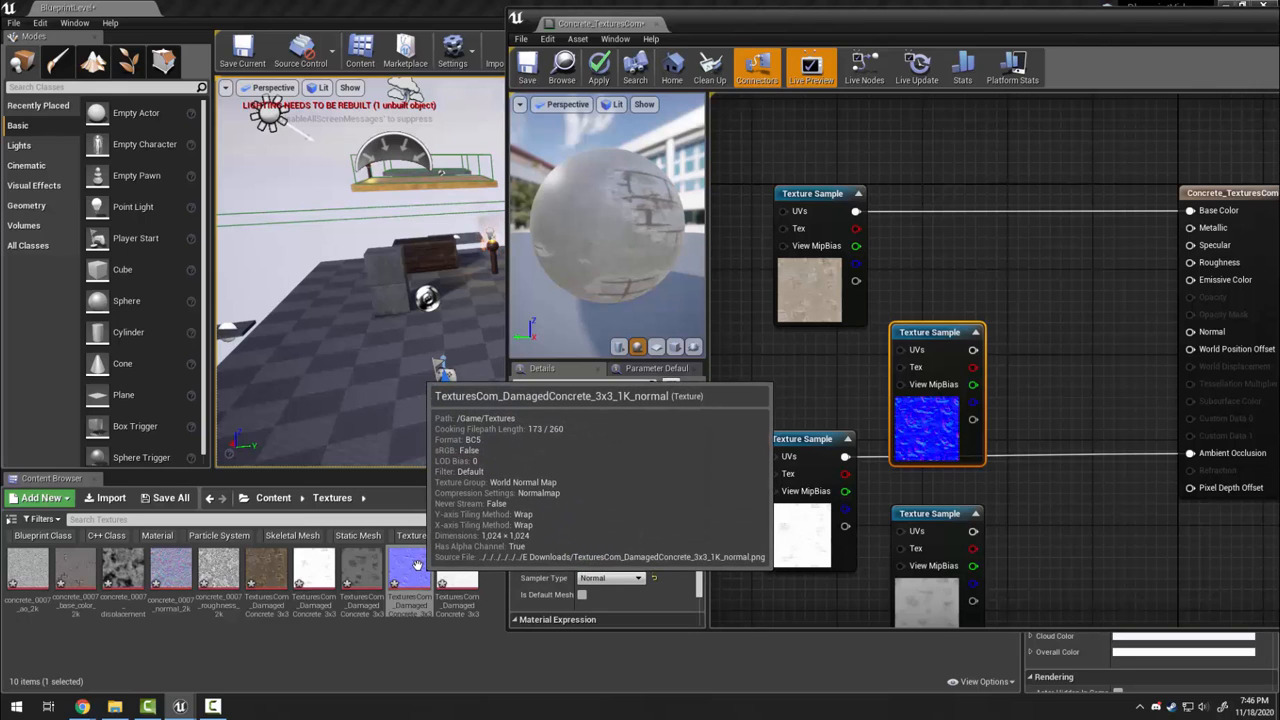
drag(973, 349, 1216, 338)
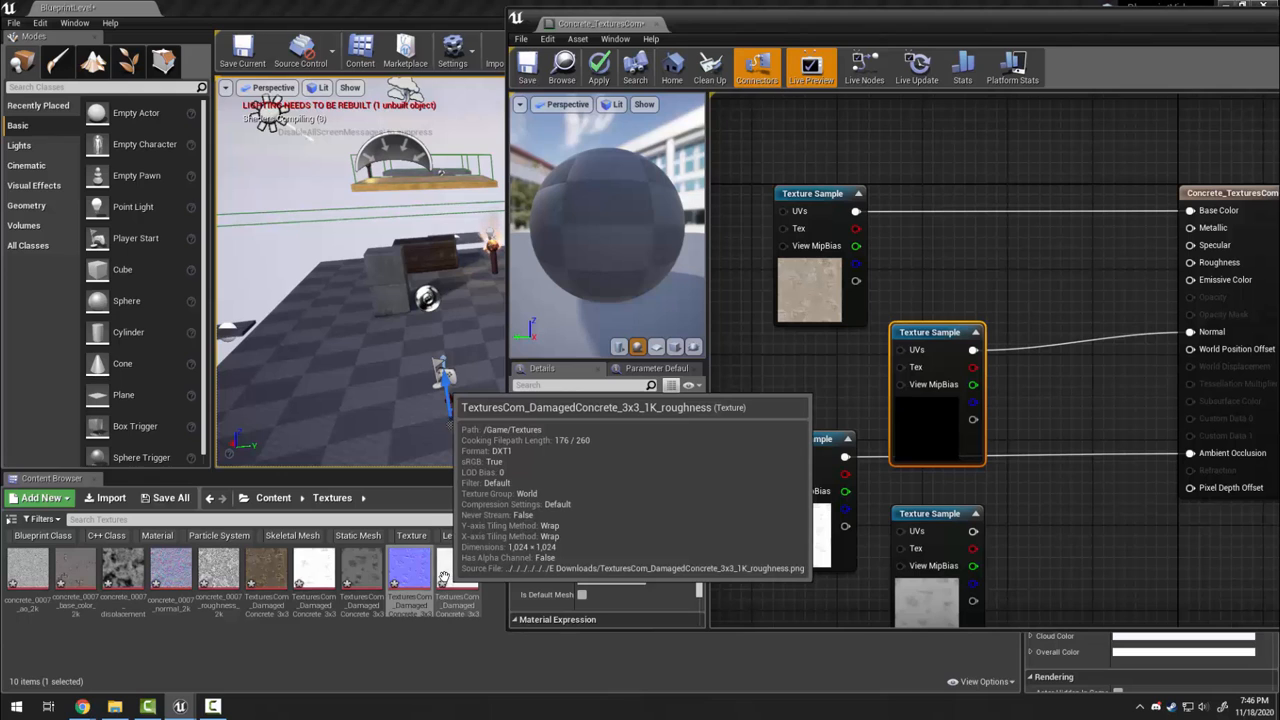
drag(456, 576, 990, 236)
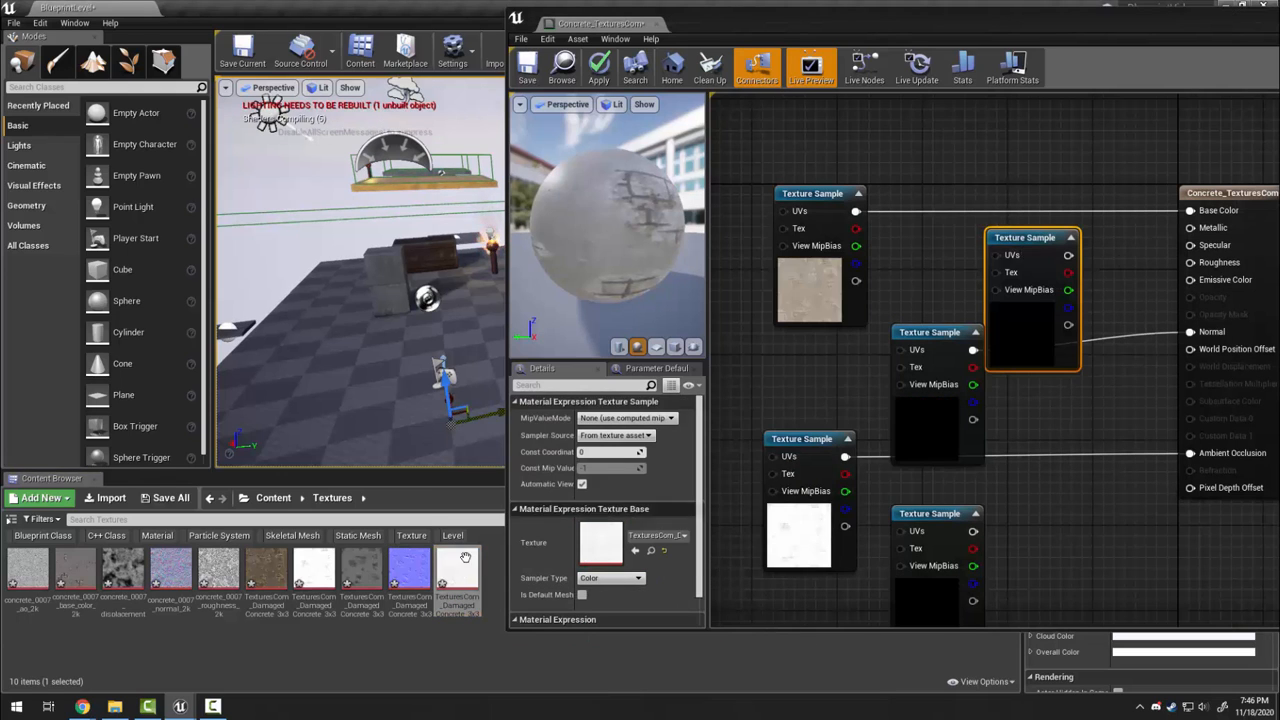
drag(1068, 255, 1193, 263)
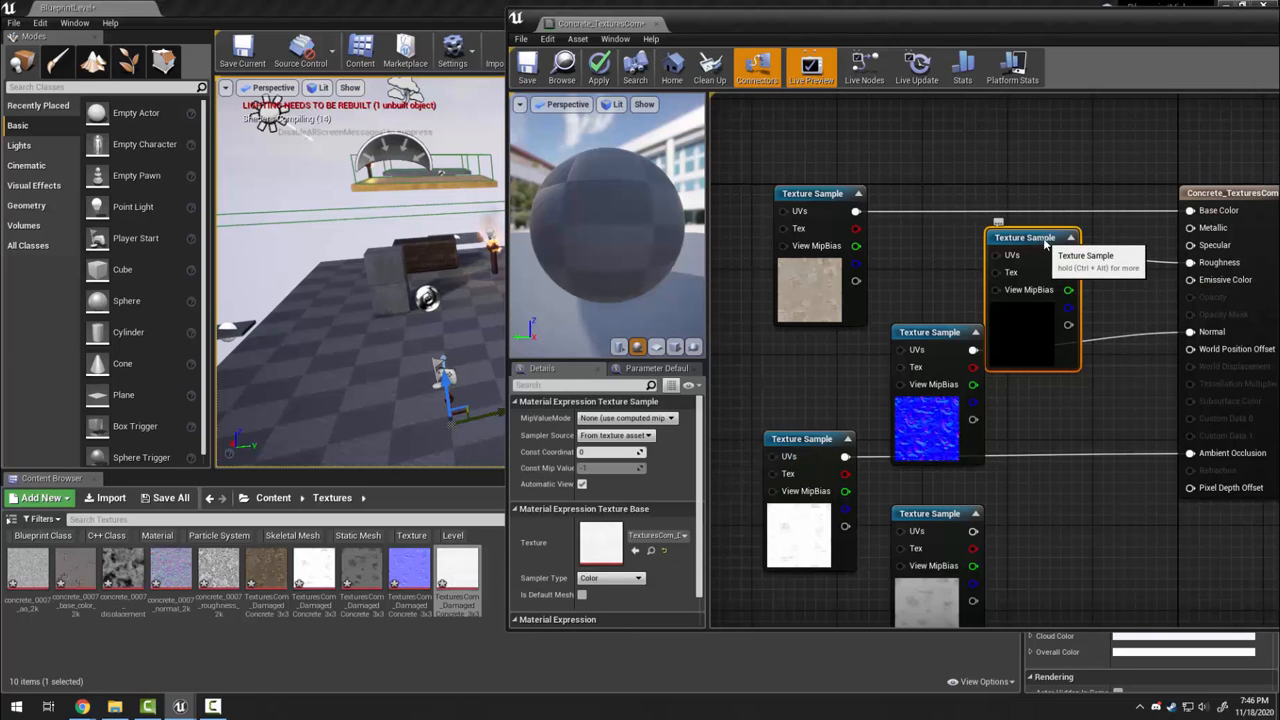
drag(1050, 244, 1072, 264)
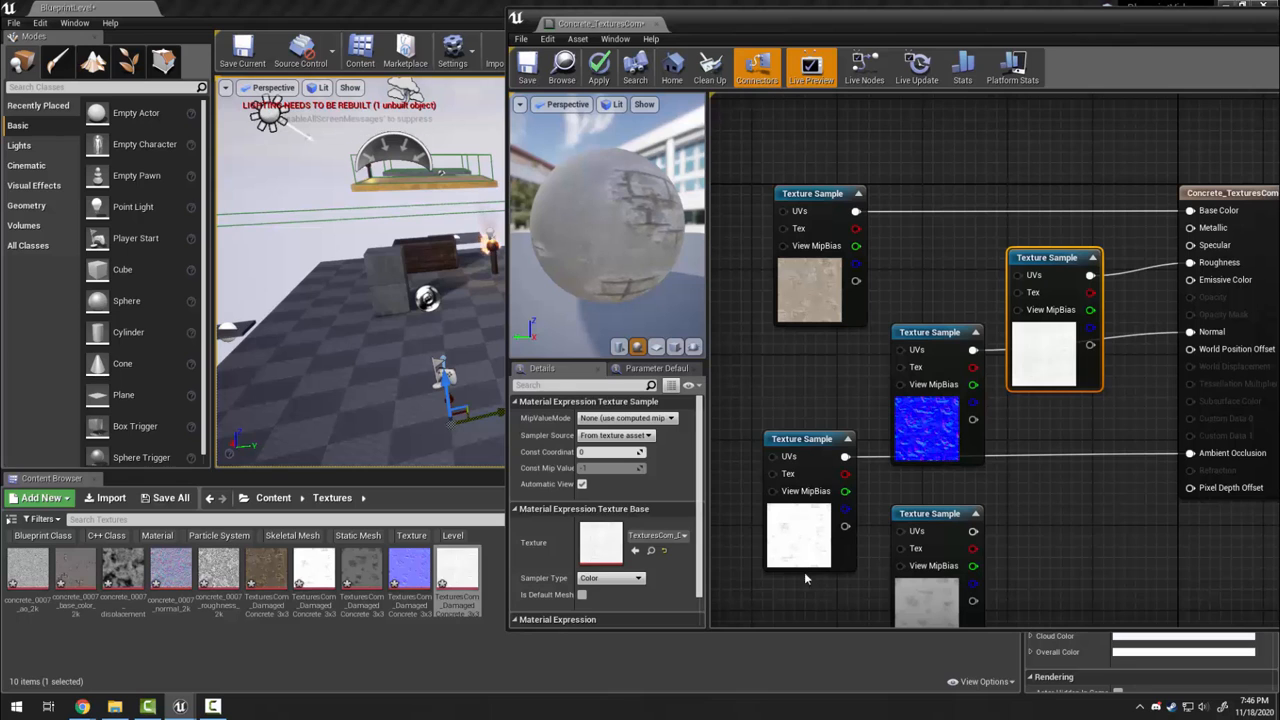
mouse_move(608, 228)
mouse_down()
mouse_move(570, 240)
mouse_move(600, 215)
mouse_move(575, 235)
mouse_move(596, 225)
mouse_up()
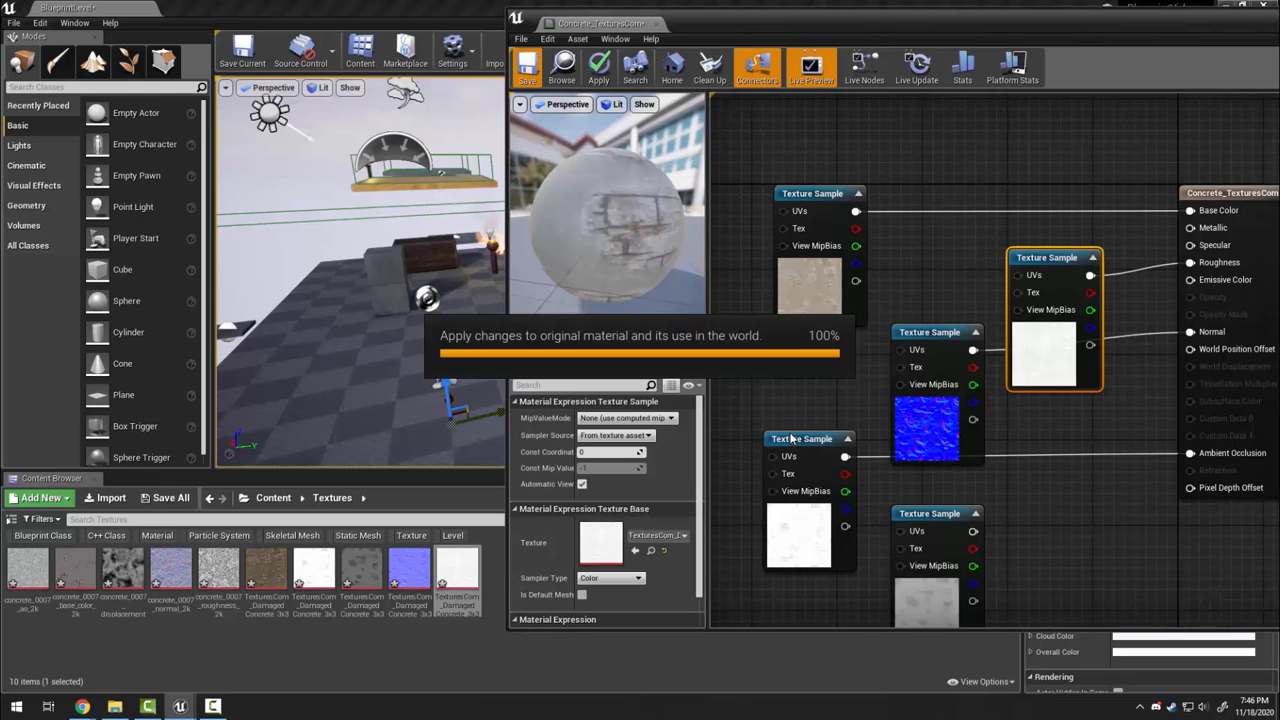
Close the material editor and apply Concrete_TexturesCom to the Floor
click(657, 24)
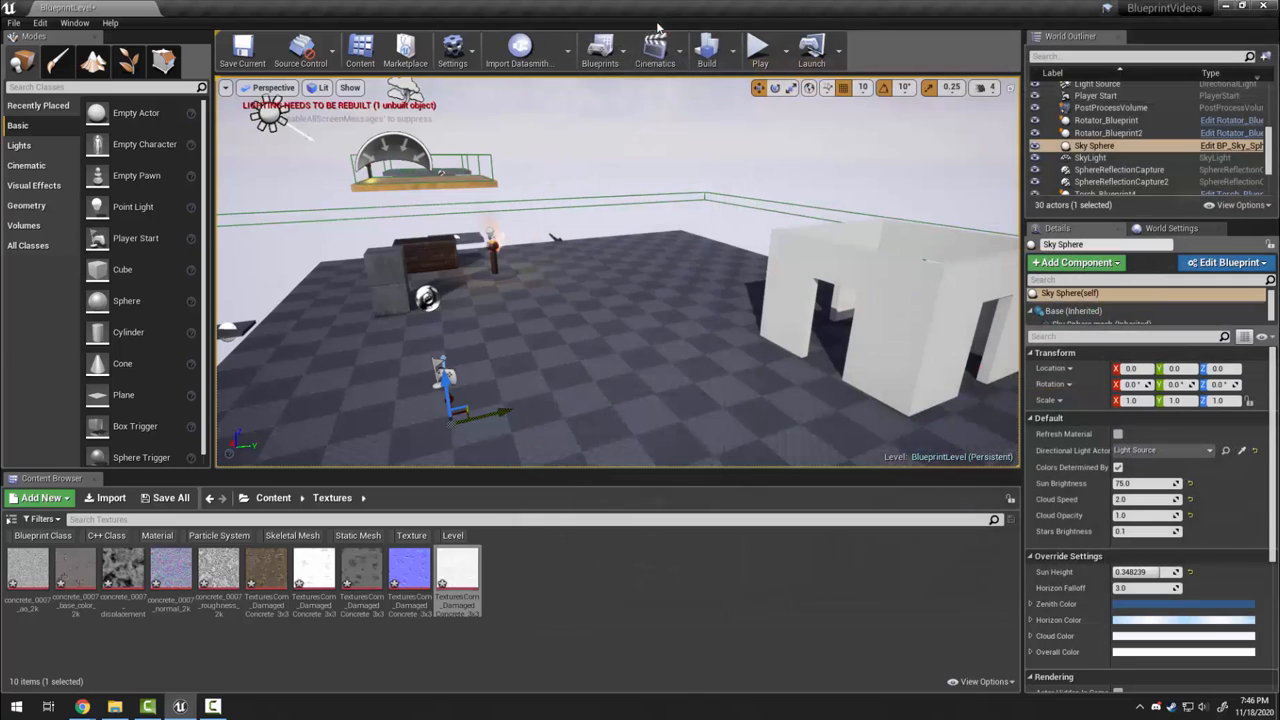
click(271, 499)
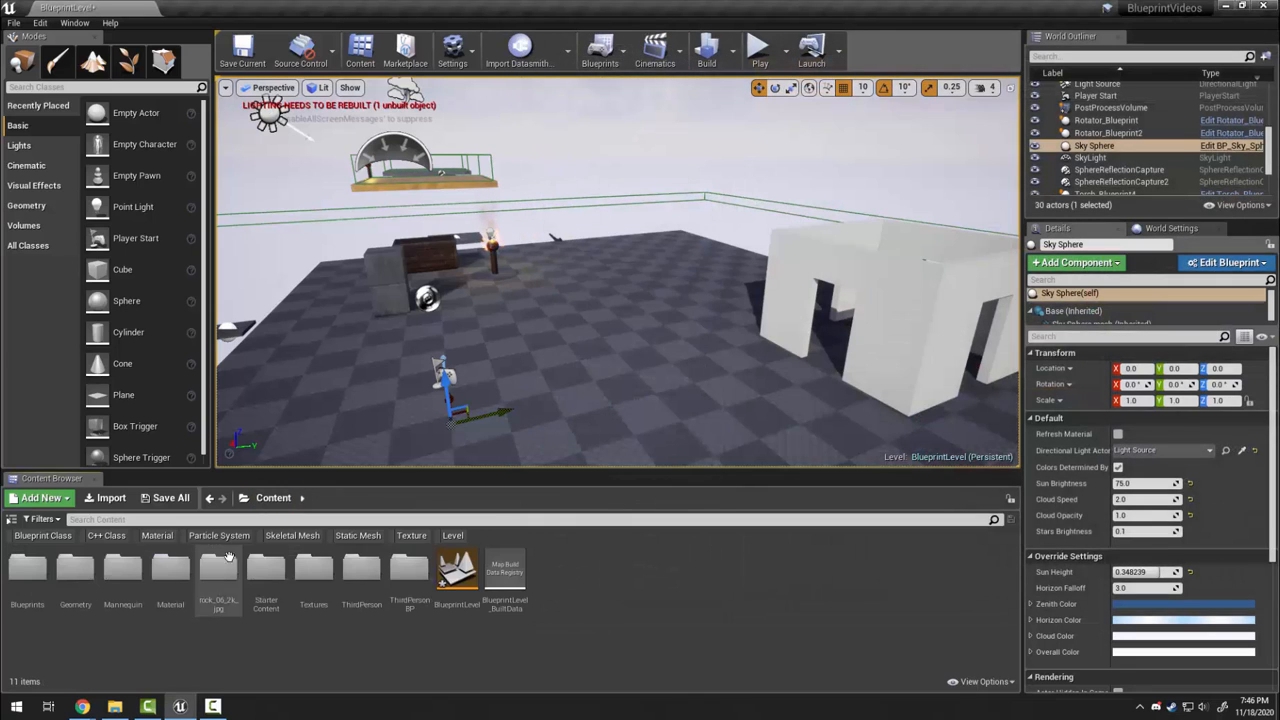
double_click(184, 578)
click(410, 420)
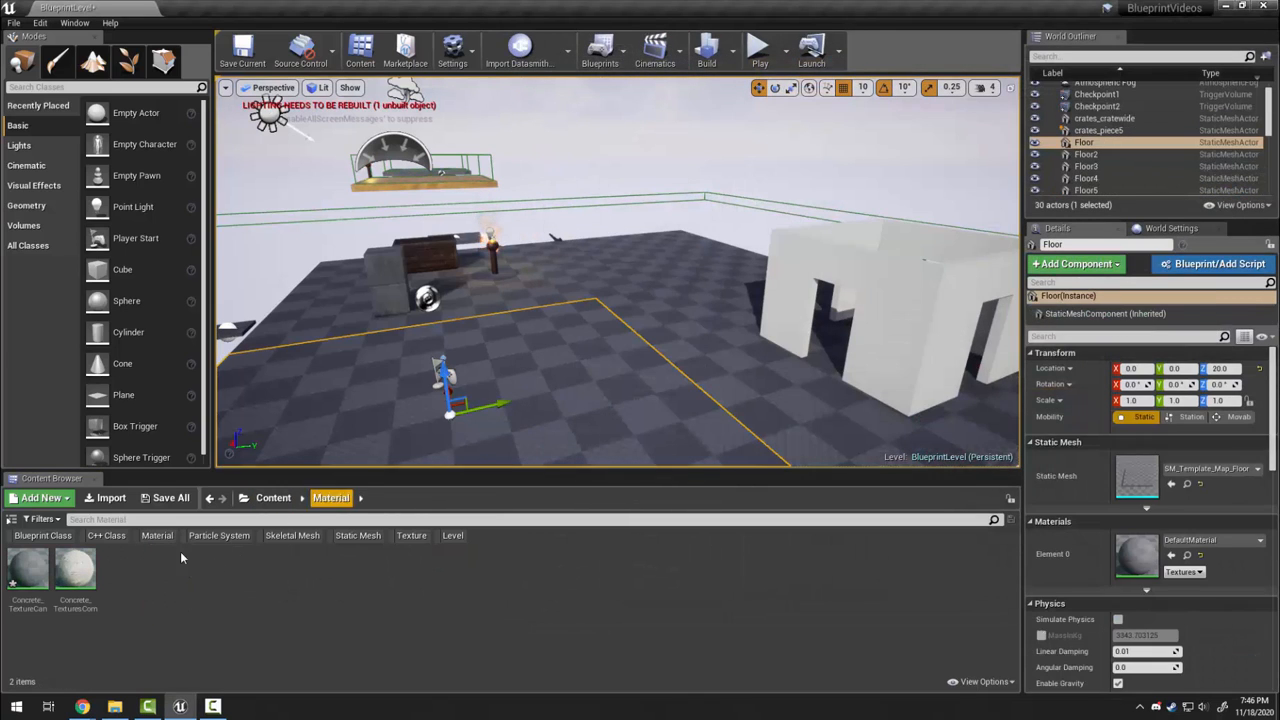
drag(85, 570, 1140, 555)
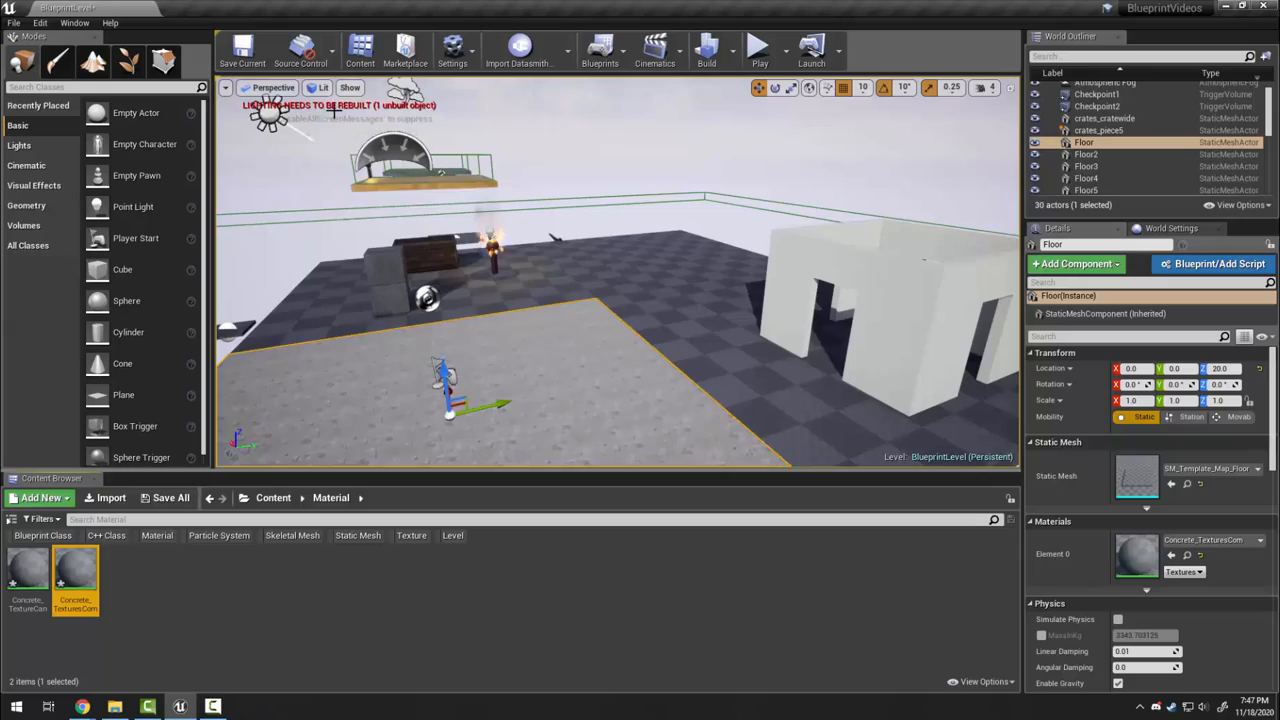
Fly the view over the floor to inspect the damaged concrete
right_drag(573, 239, 795, 272)
key(w)
key(w)
key(s)
key(s)
key(w)
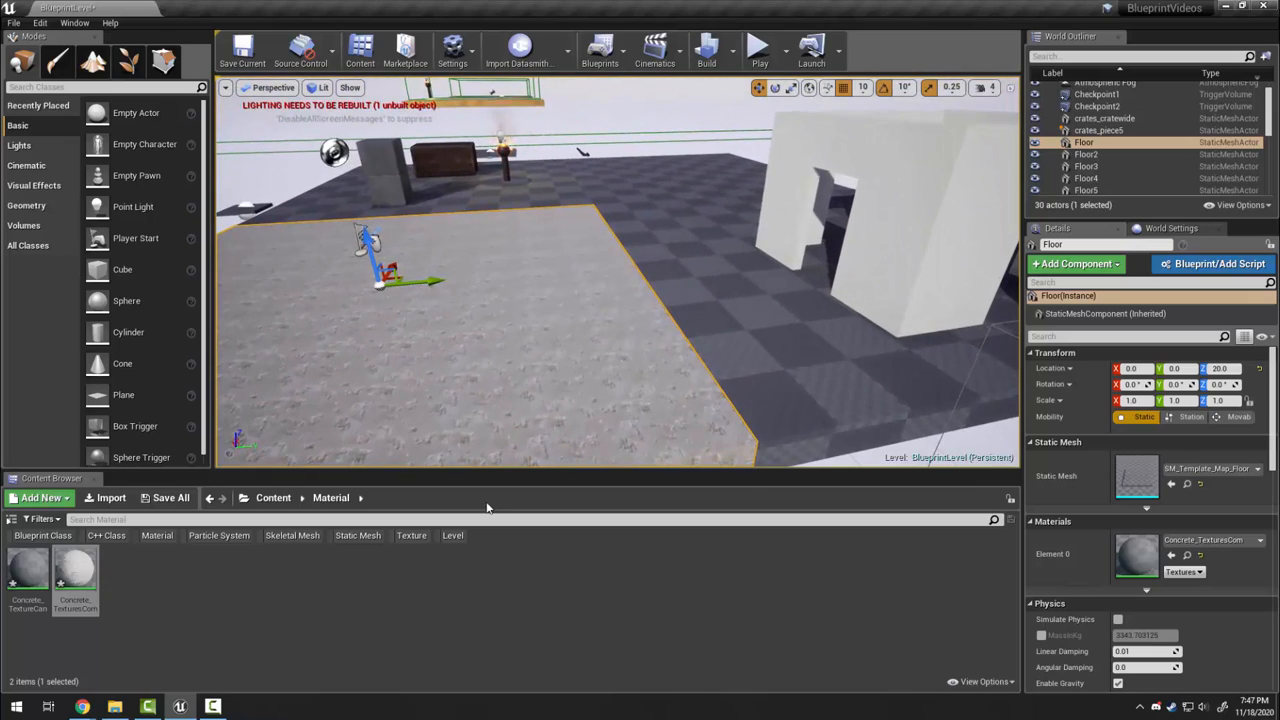
Open Concrete_TextureCan and drop the five concrete_0007 textures from Textures into its graph
double_click(24, 575)
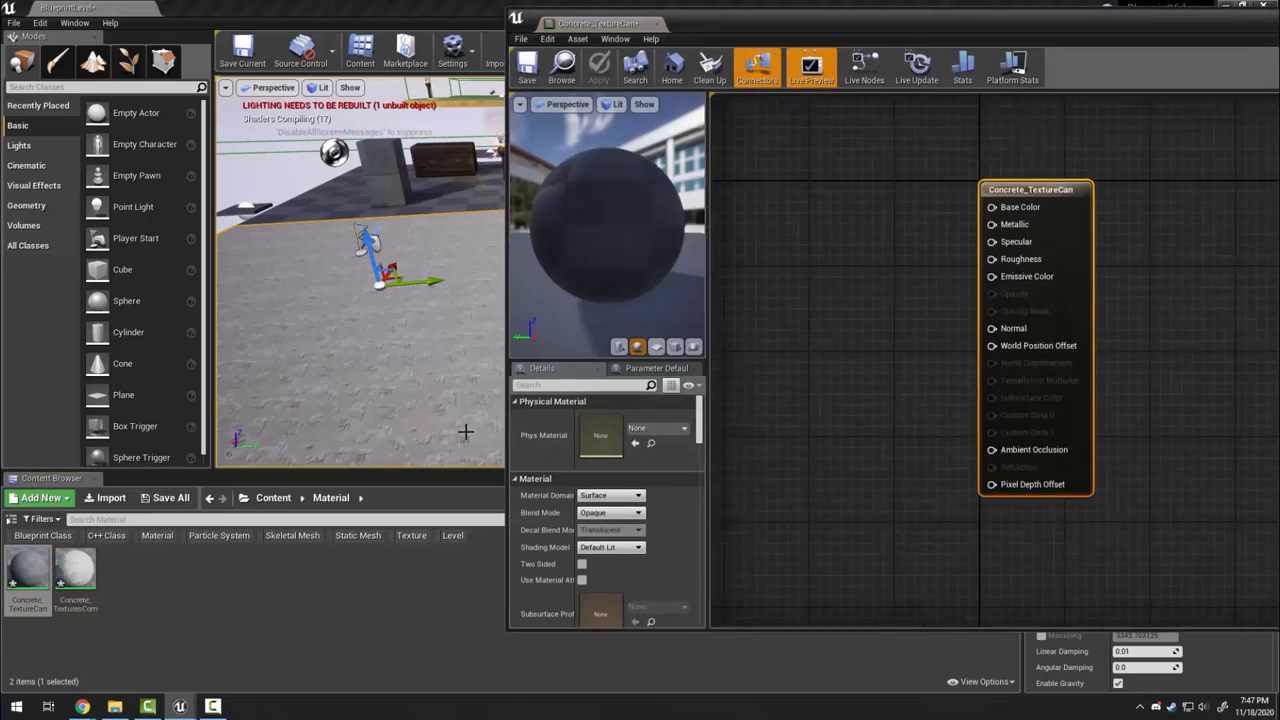
click(276, 505)
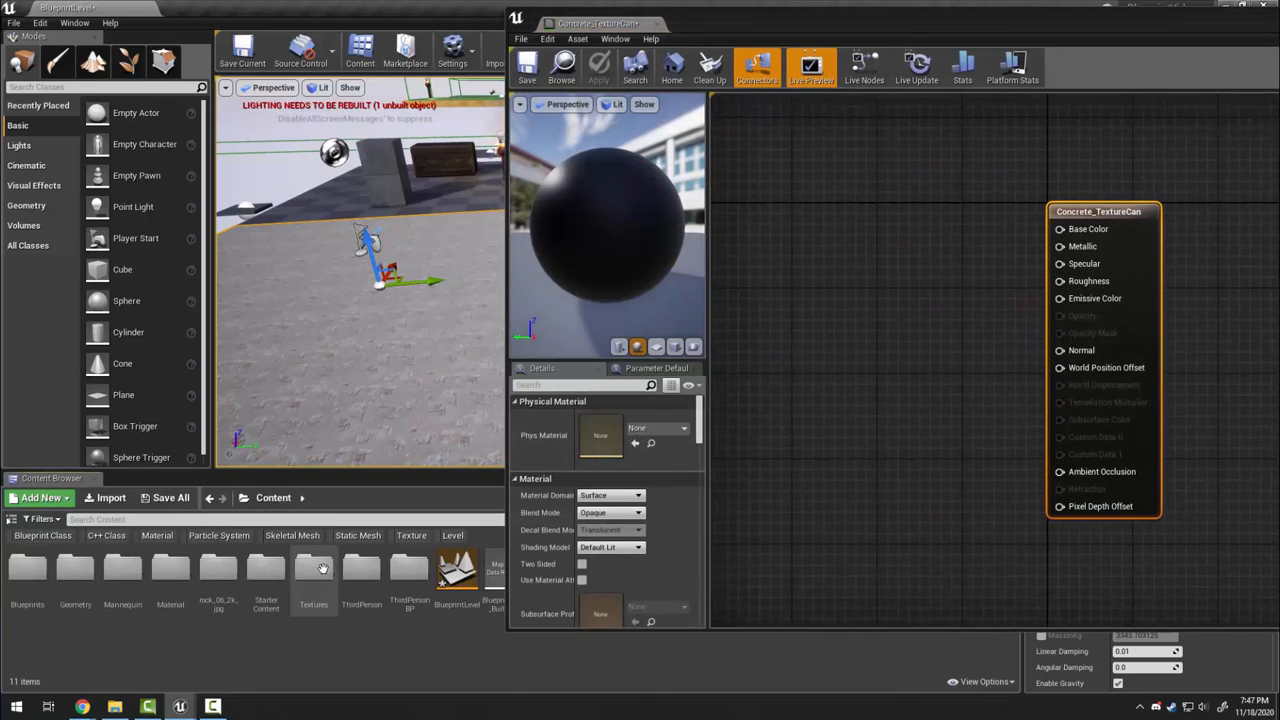
double_click(323, 575)
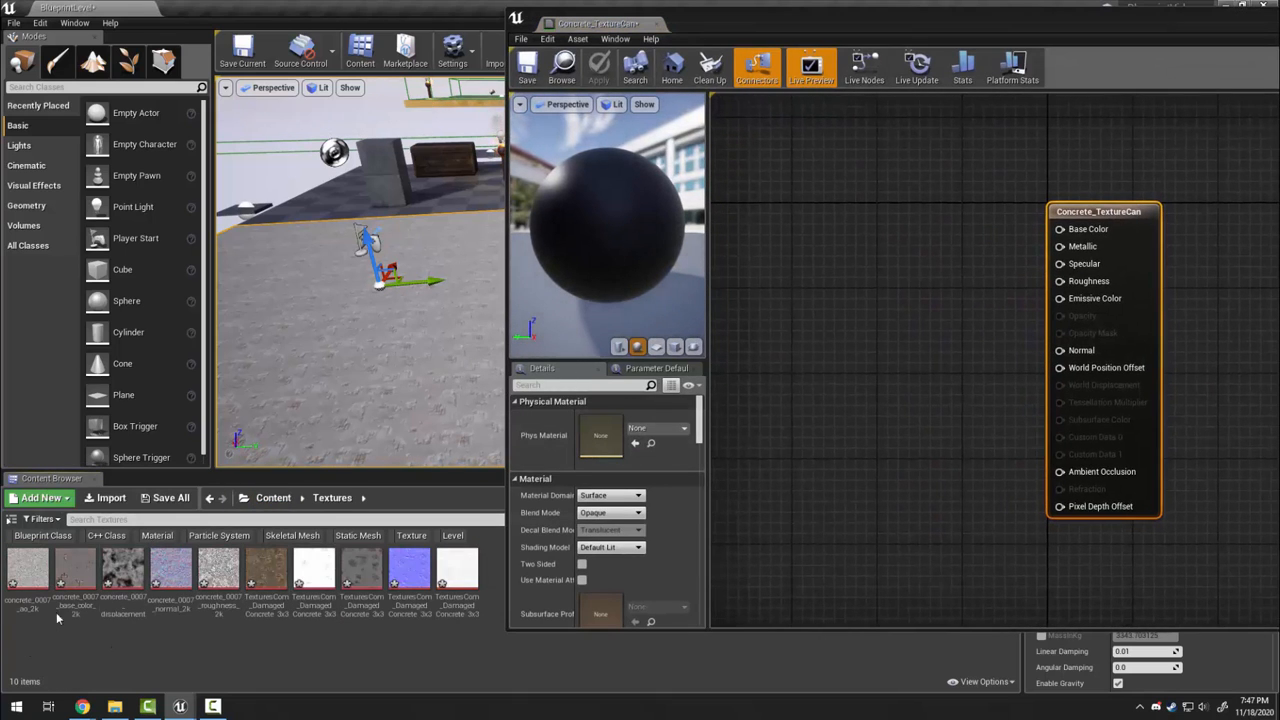
click(28, 570)
shift+click(133, 577)
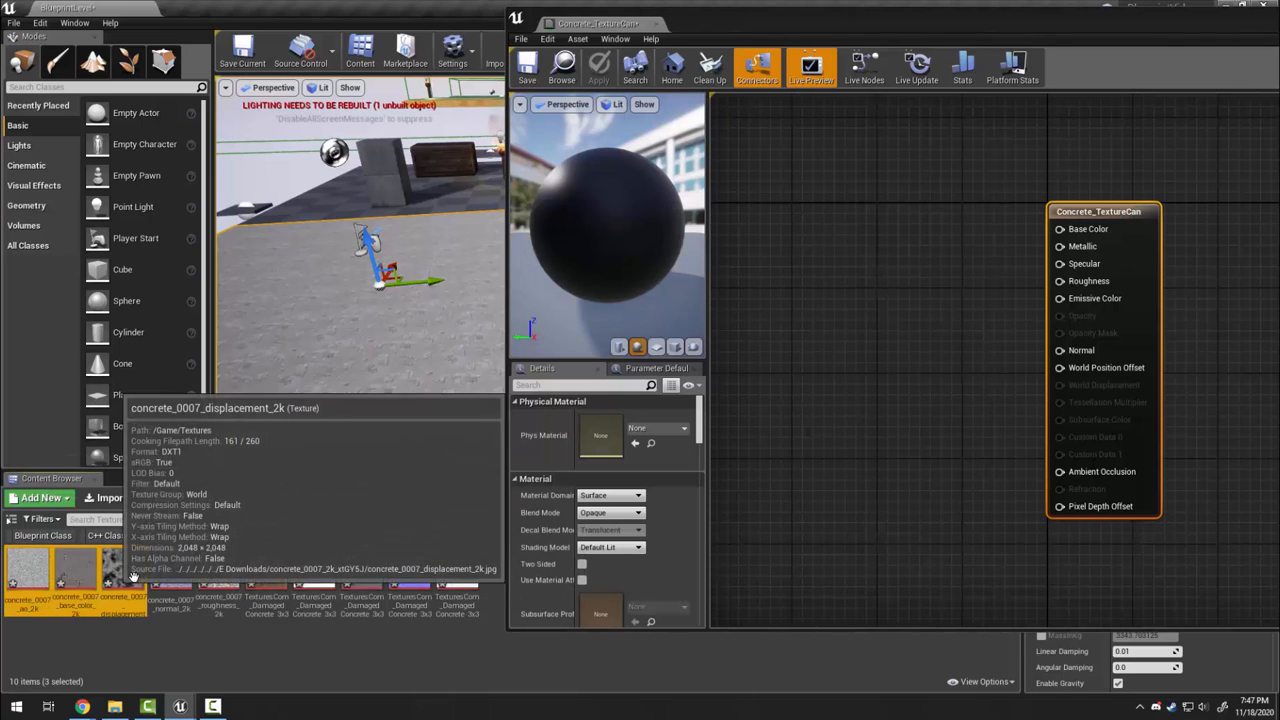
shift+click(218, 575)
drag(218, 575, 785, 212)
Wire the ao, base colour, roughness and normal textures into Ambient Occlusion, Base Color, Roughness and Normal
click(836, 323)
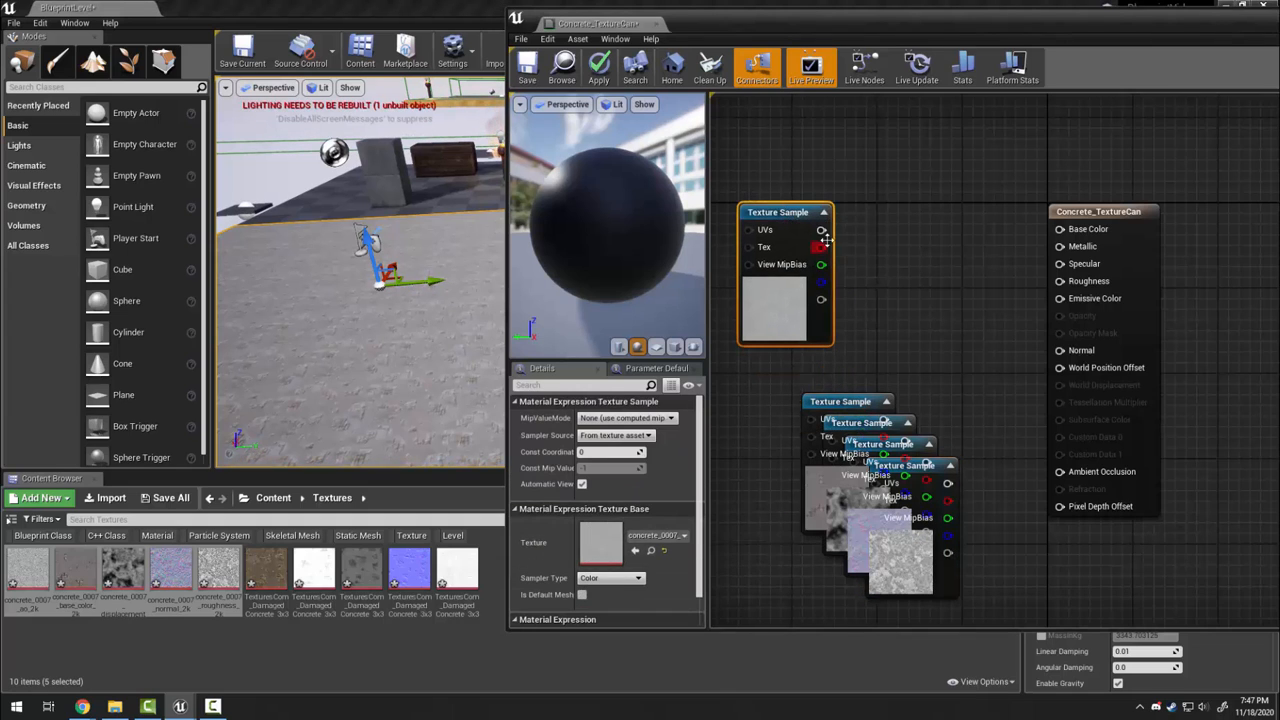
drag(821, 229, 1062, 471)
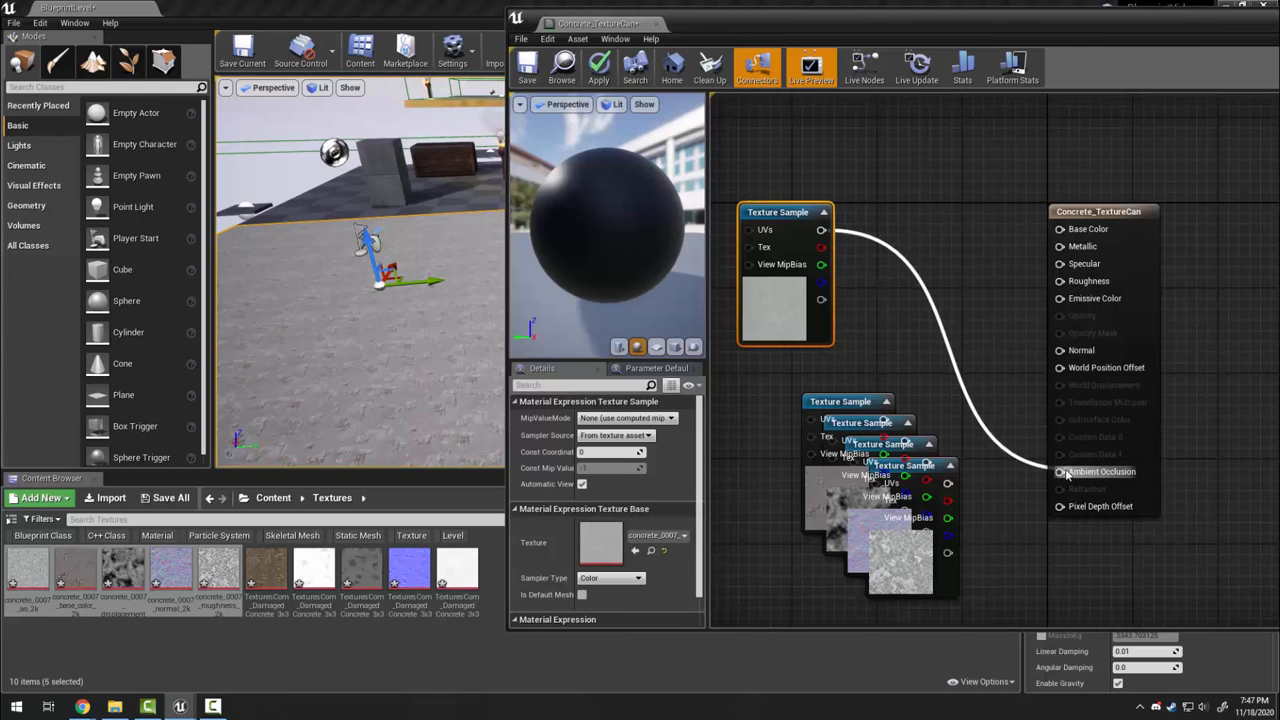
drag(850, 402, 1062, 229)
drag(905, 465, 982, 355)
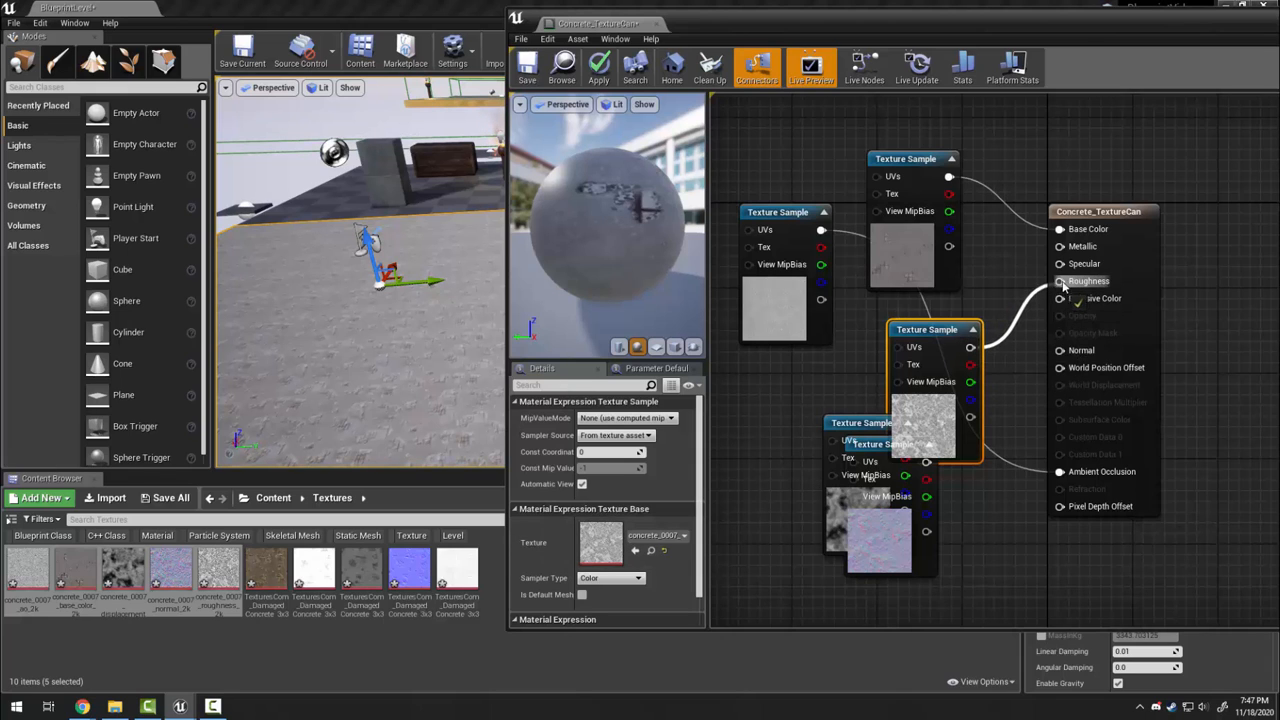
drag(1062, 285, 1060, 282)
drag(883, 466, 1073, 355)
drag(848, 423, 912, 550)
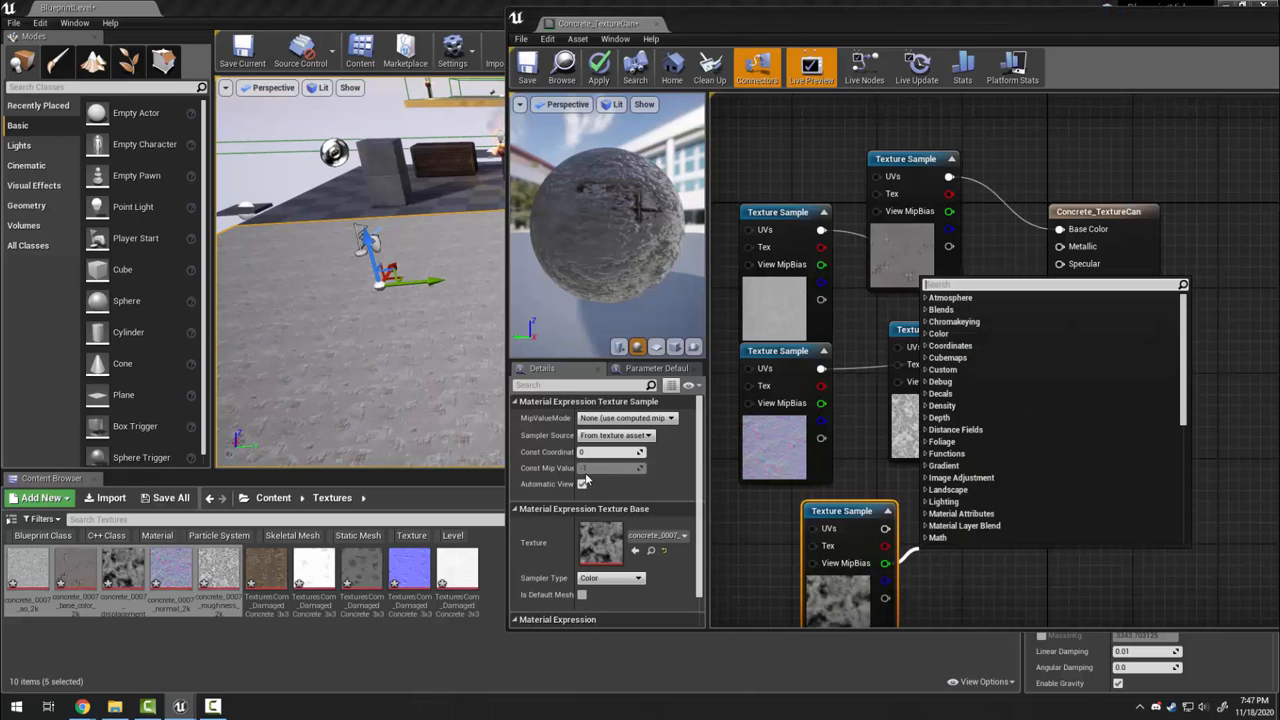
Move the unused displacement node aside, then save and close the material
click(951, 574)
drag(851, 512, 881, 512)
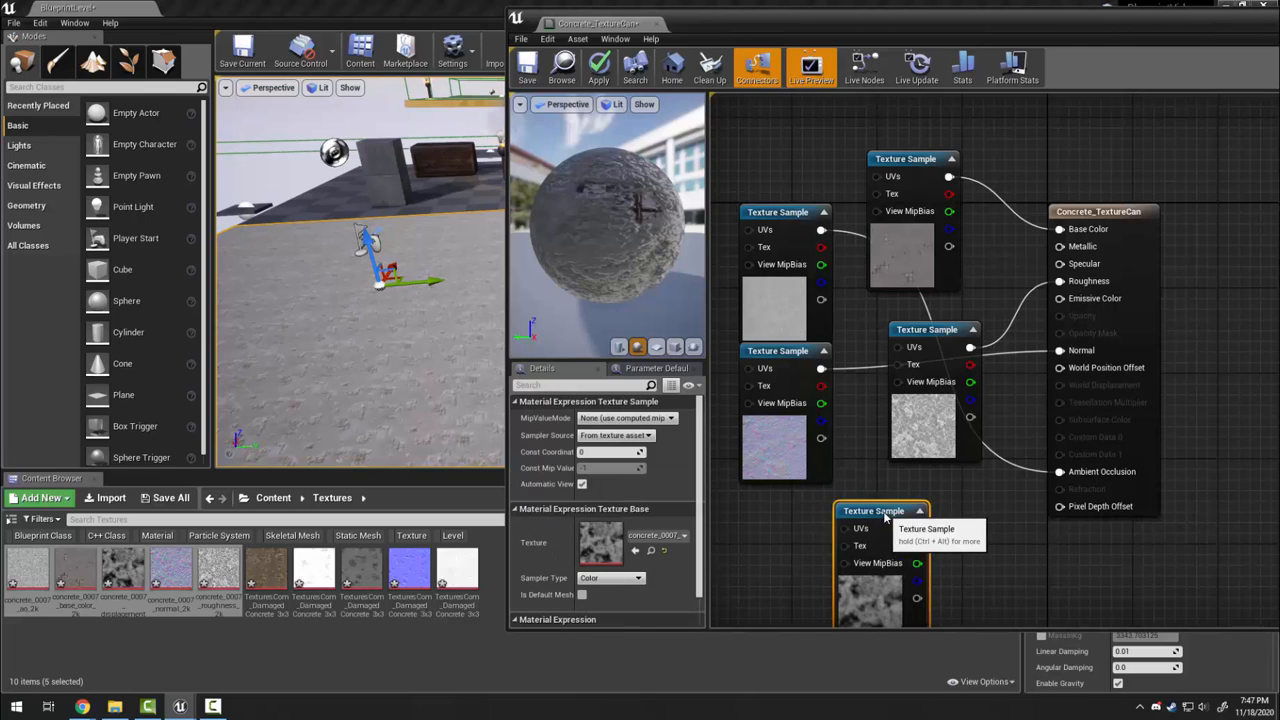
click(599, 84)
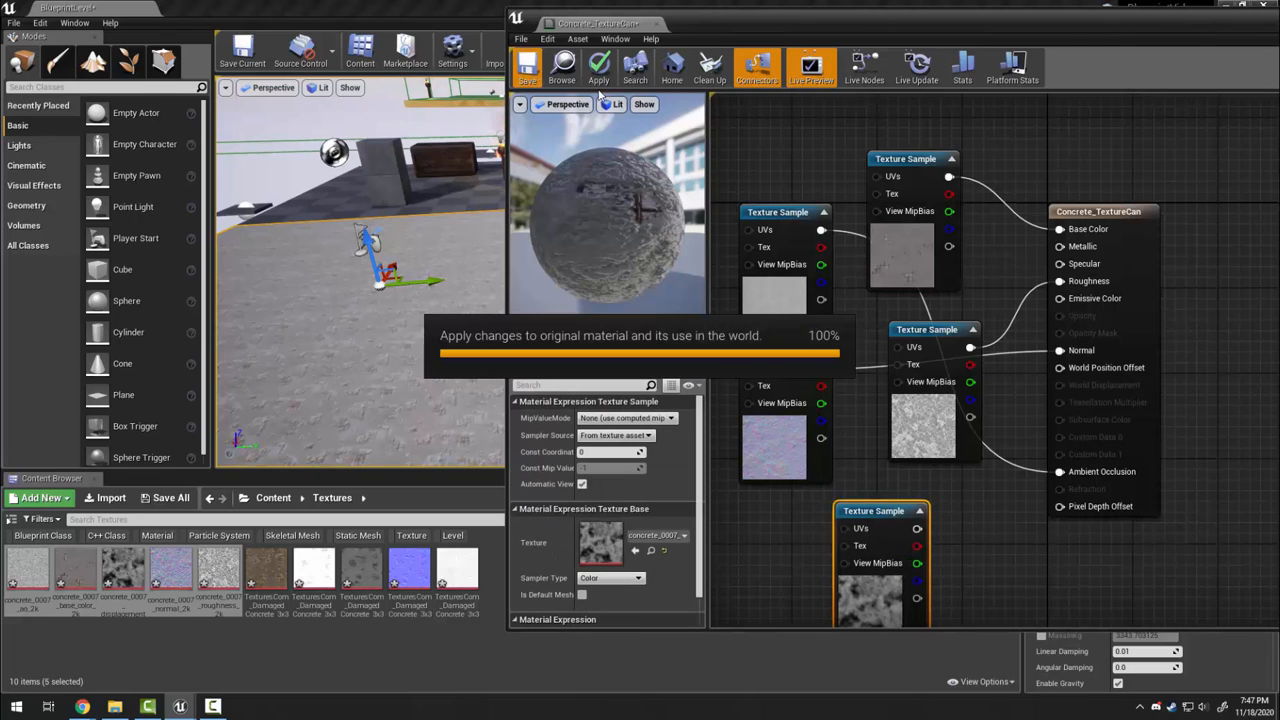
click(657, 24)
Drag Concrete_TextureCan from the Material folder onto Floor2's Element 0 and inspect the concrete
click(273, 497)
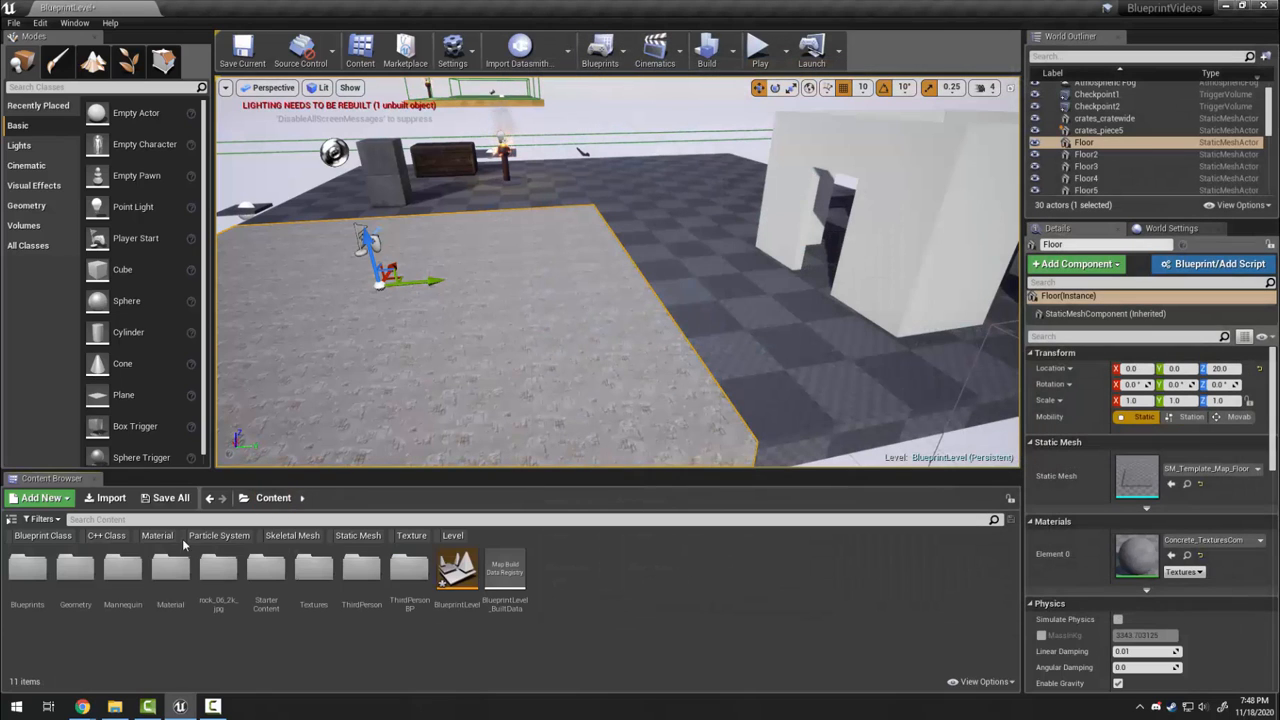
double_click(170, 587)
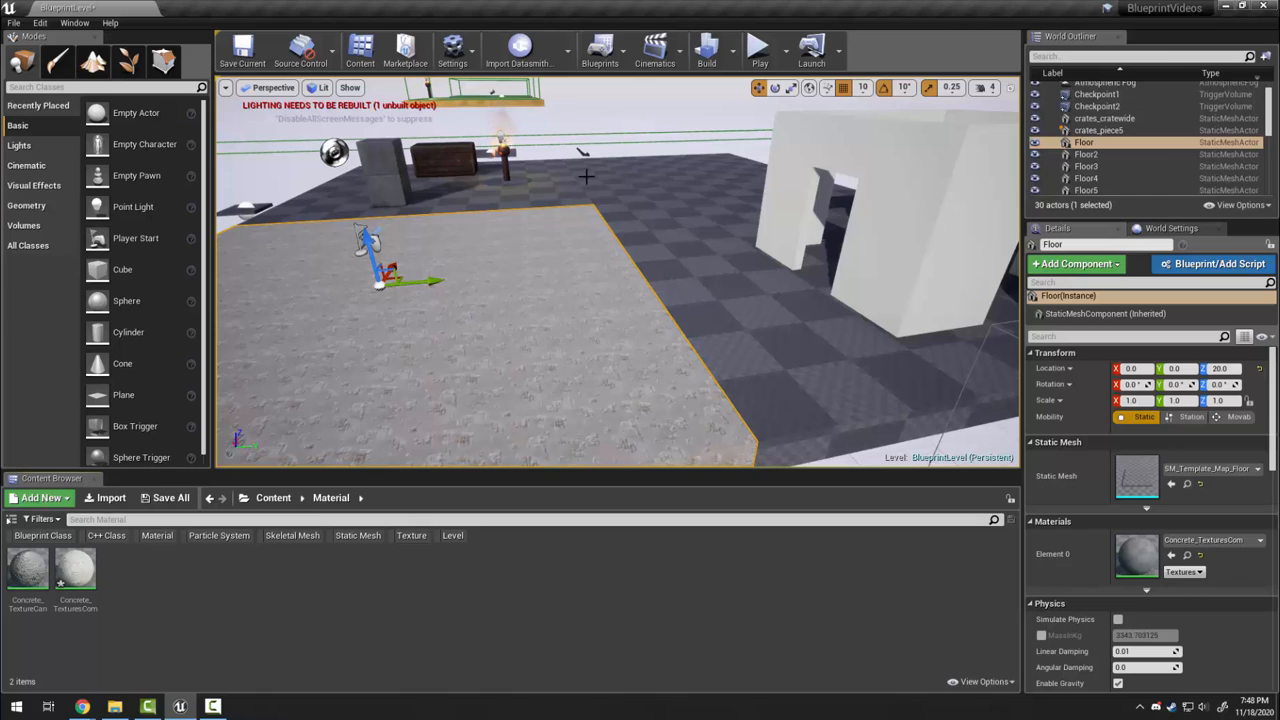
click(708, 330)
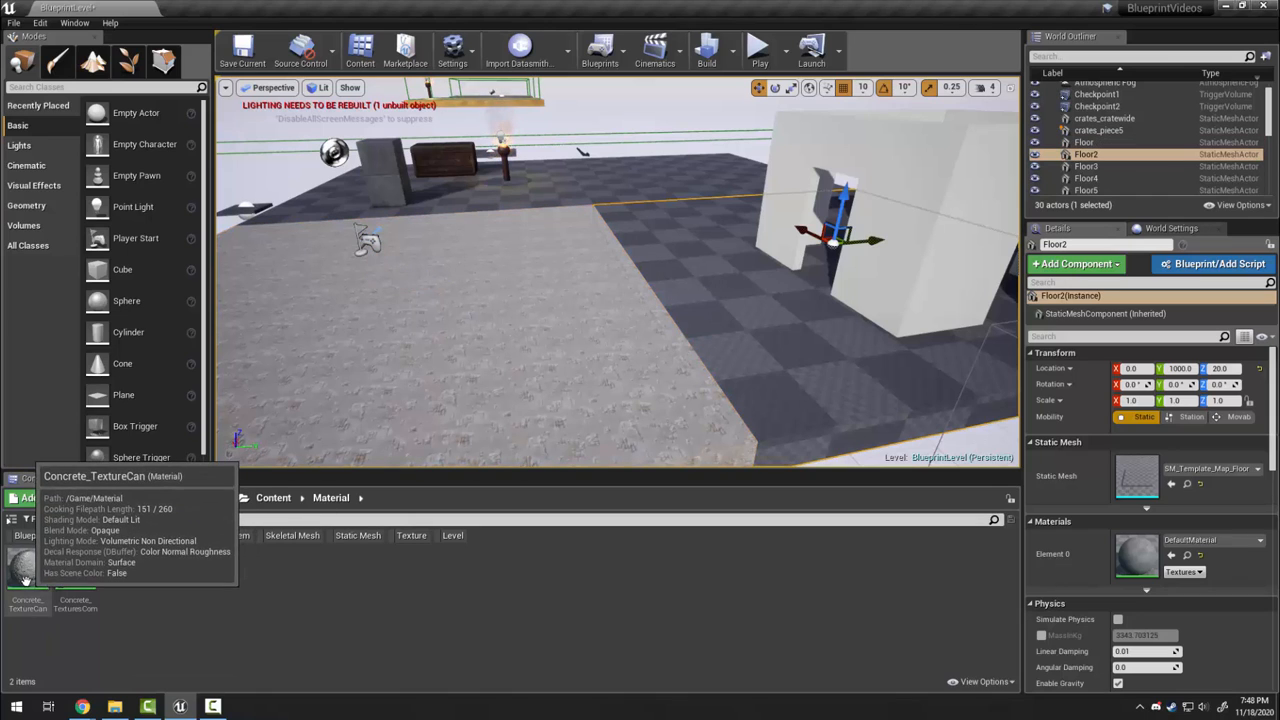
drag(28, 570, 1090, 565)
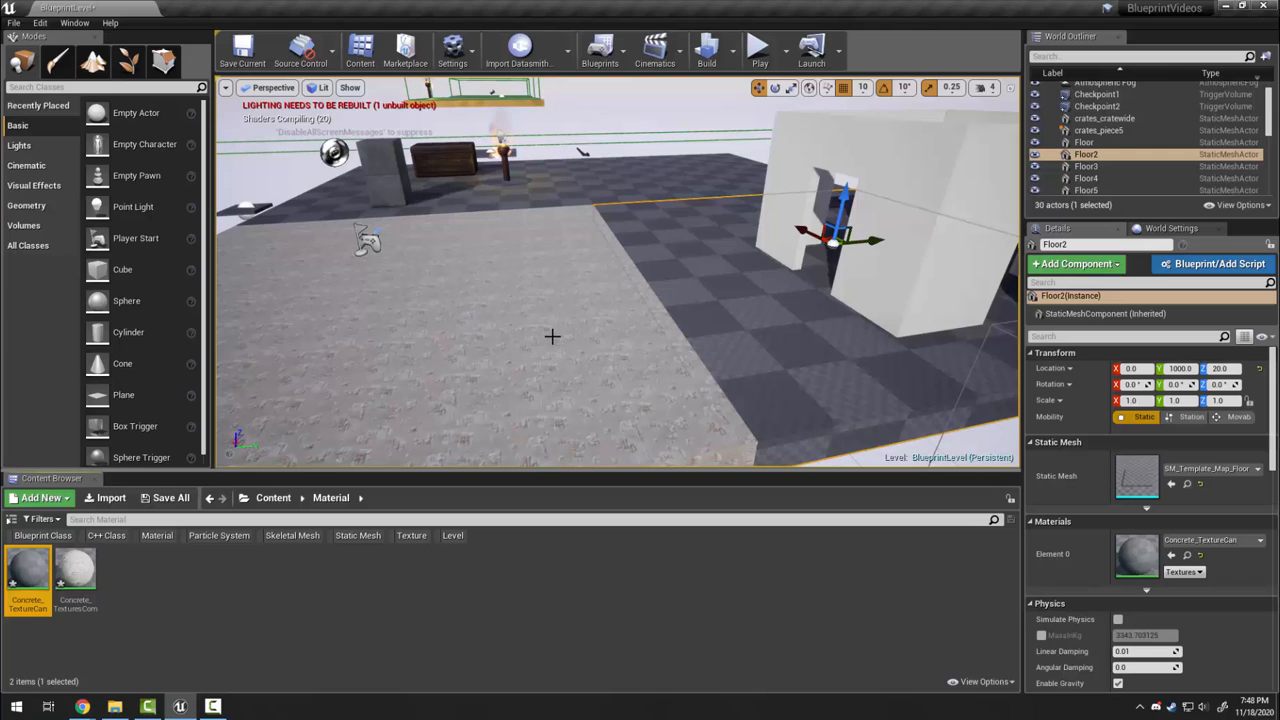
right_drag(694, 335, 764, 340)
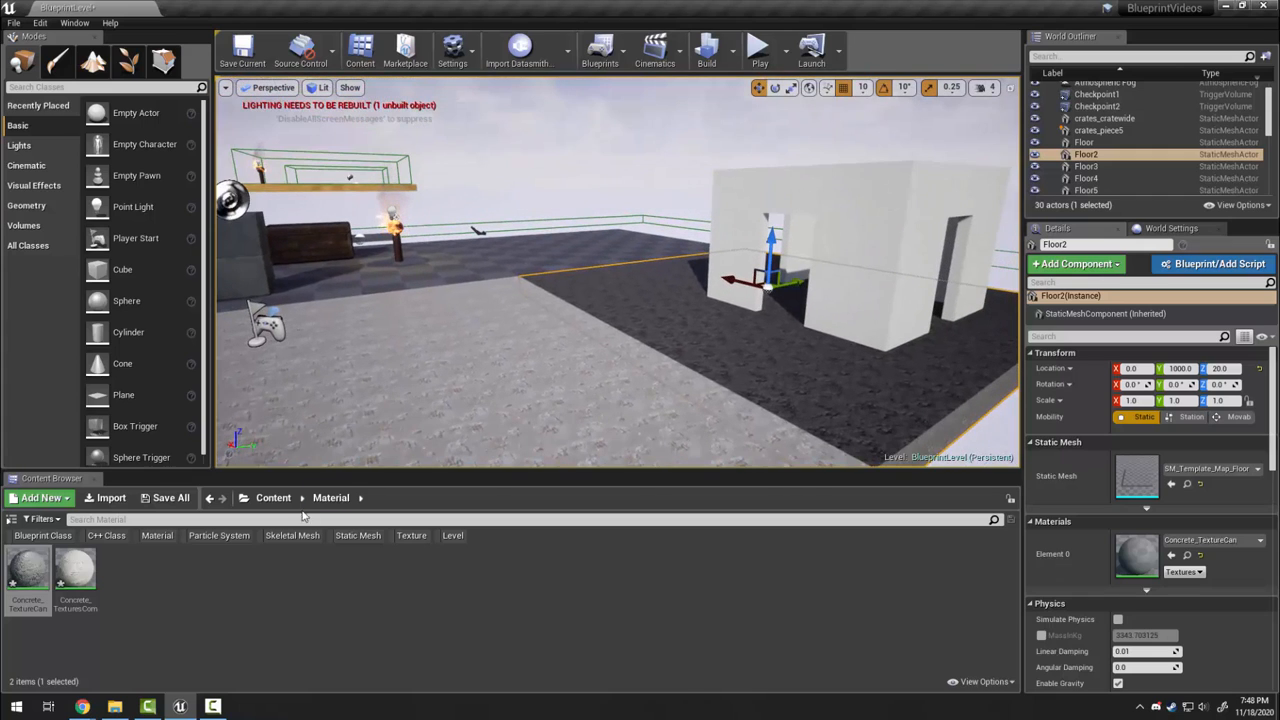
click(273, 497)
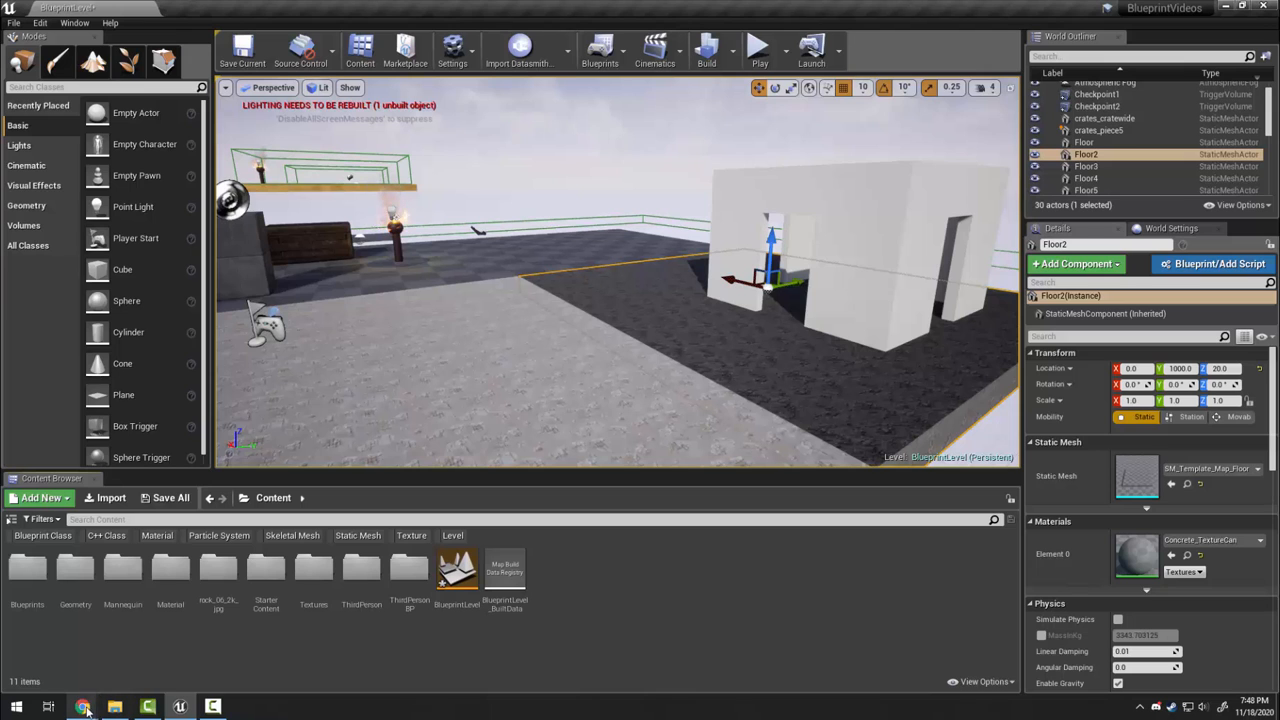
Go to the Wild Textures site in Chrome and open a seamless texture page
mouse_move(84, 707)
click(215, 648)
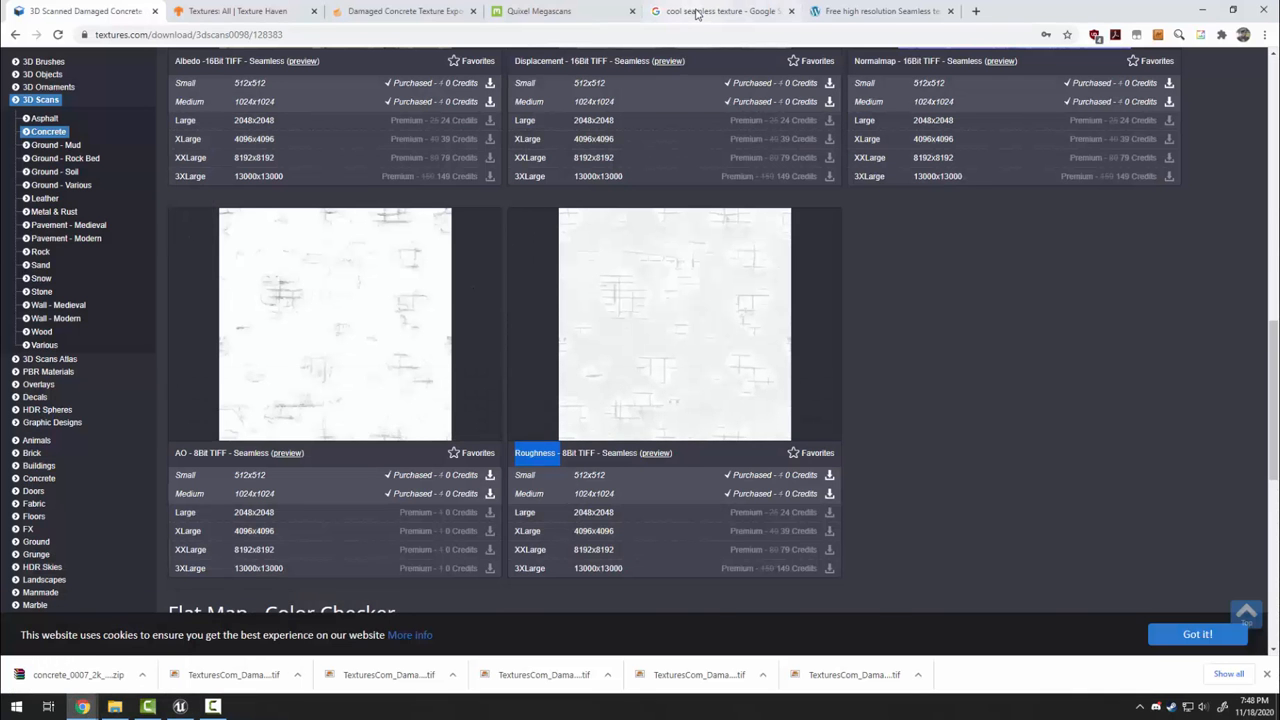
click(697, 12)
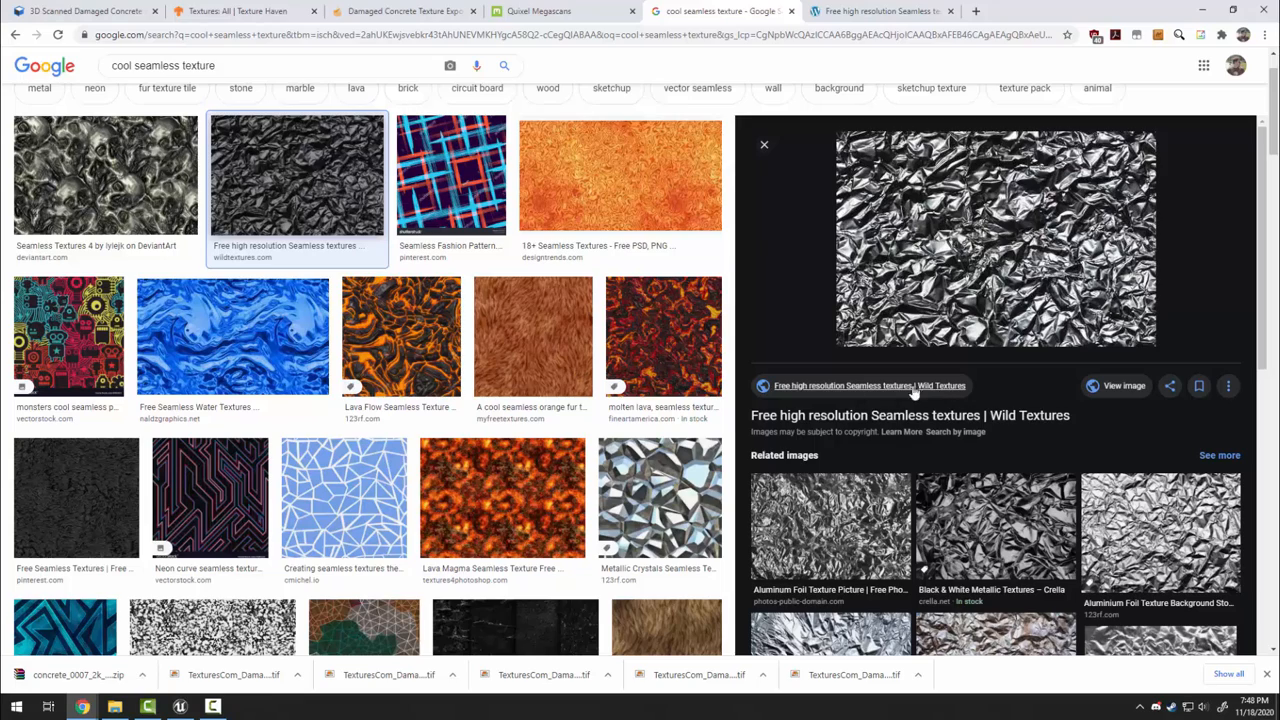
click(845, 12)
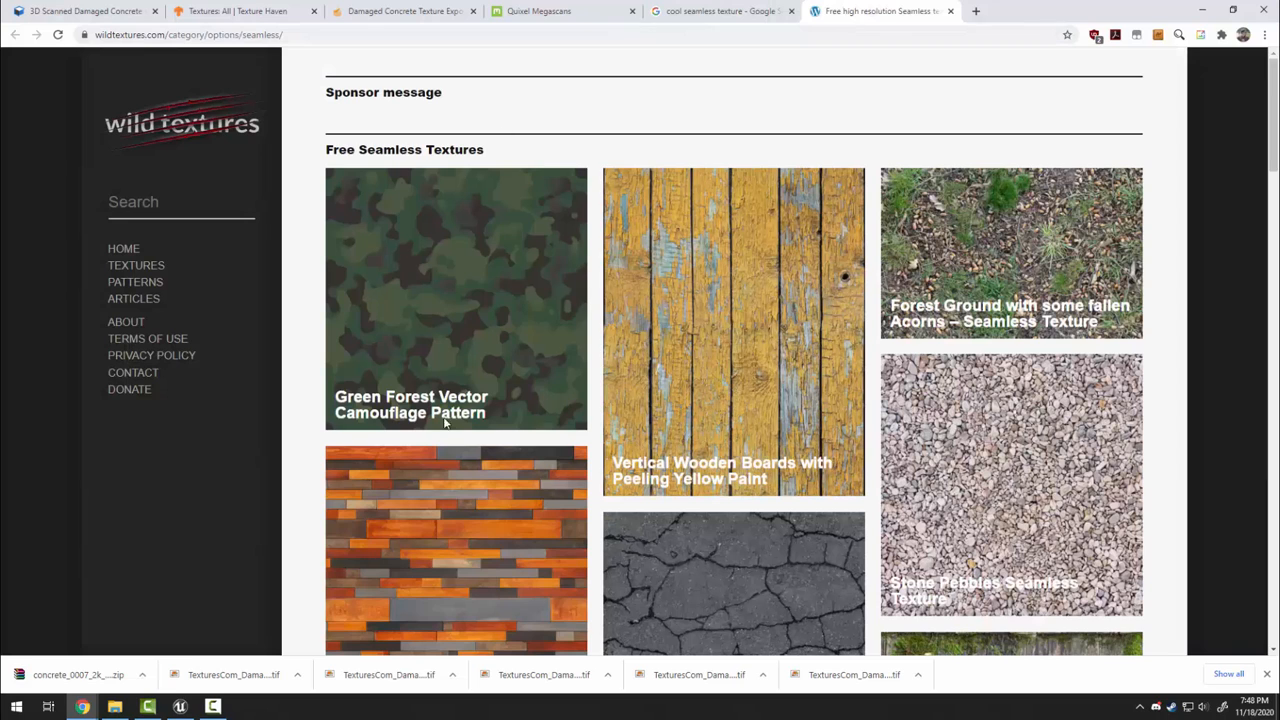
scroll(1017, 502, down, 4)
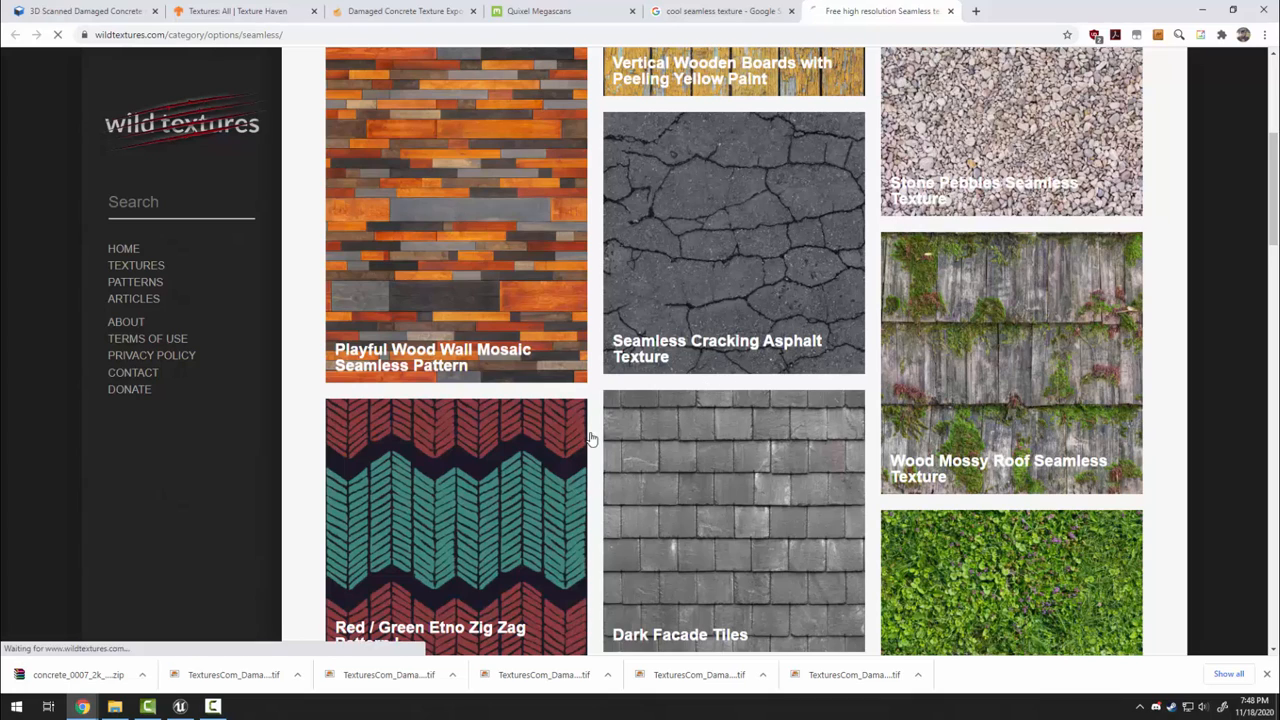
click(638, 523)
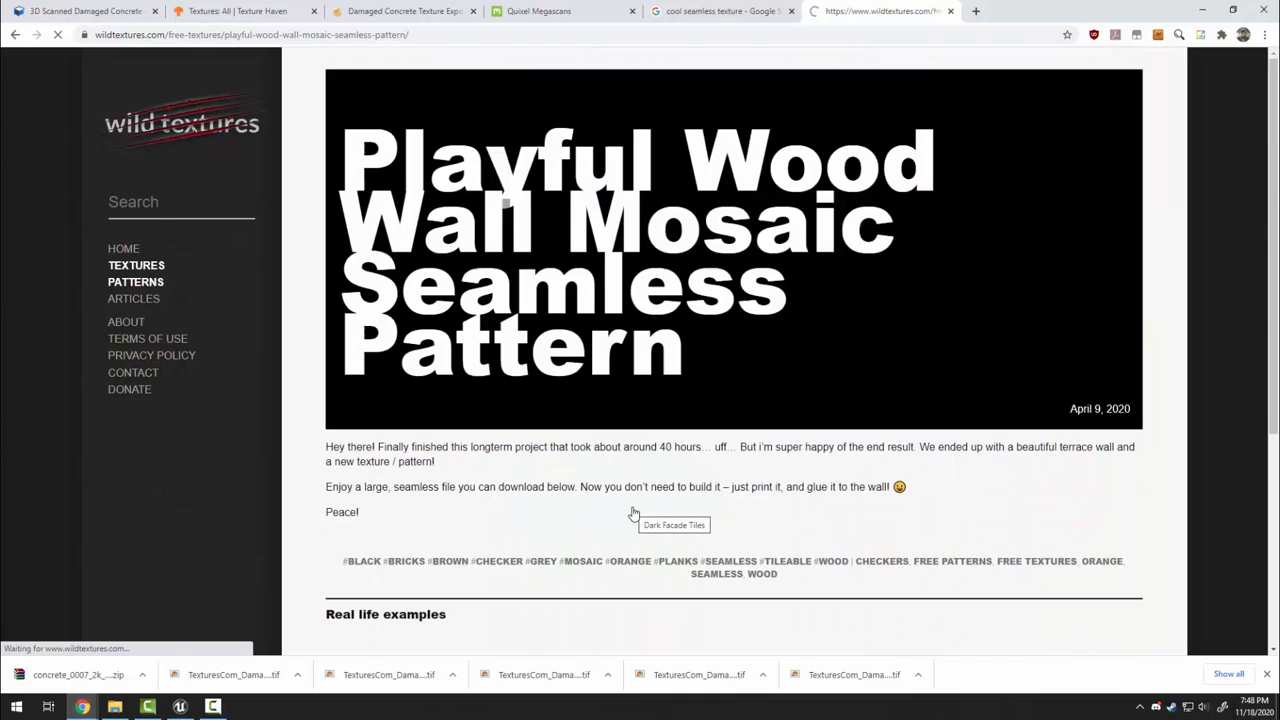
Open the full-size colorful wood planks mosaic image and save it into Downloads
scroll(617, 475, down, 10)
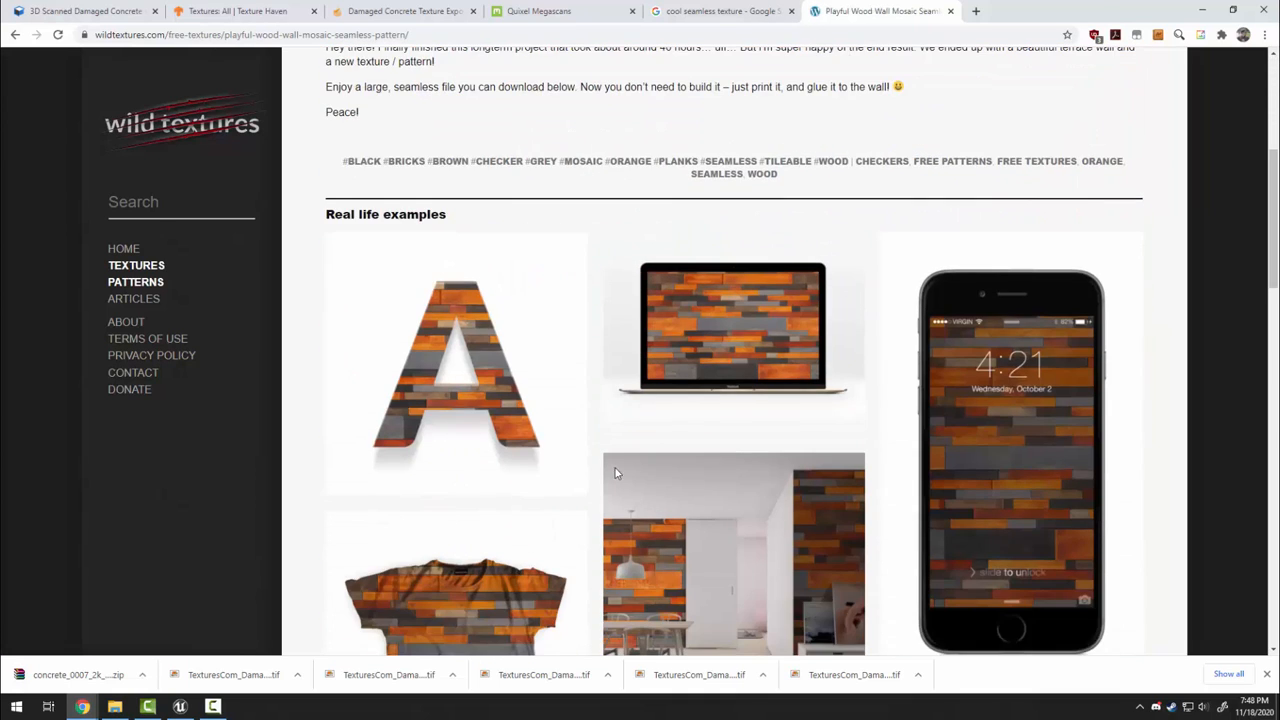
scroll(520, 445, down, 4)
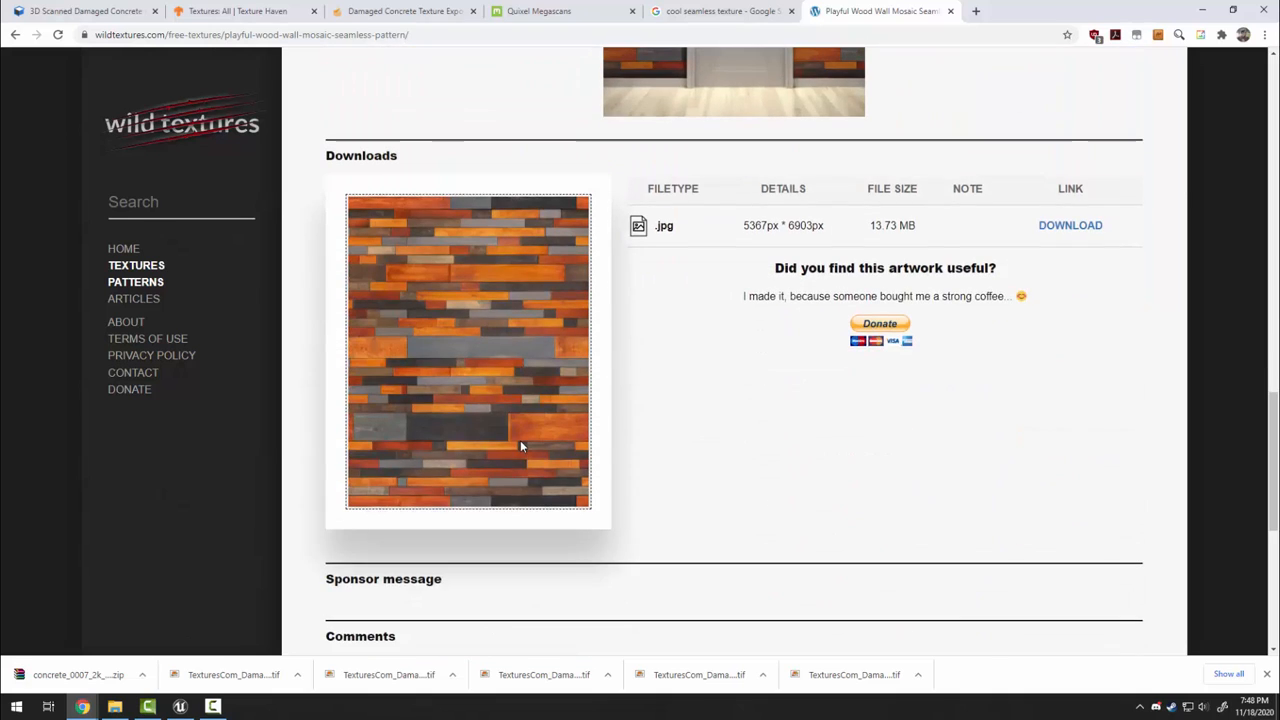
scroll(519, 439, down, 1)
click(1078, 172)
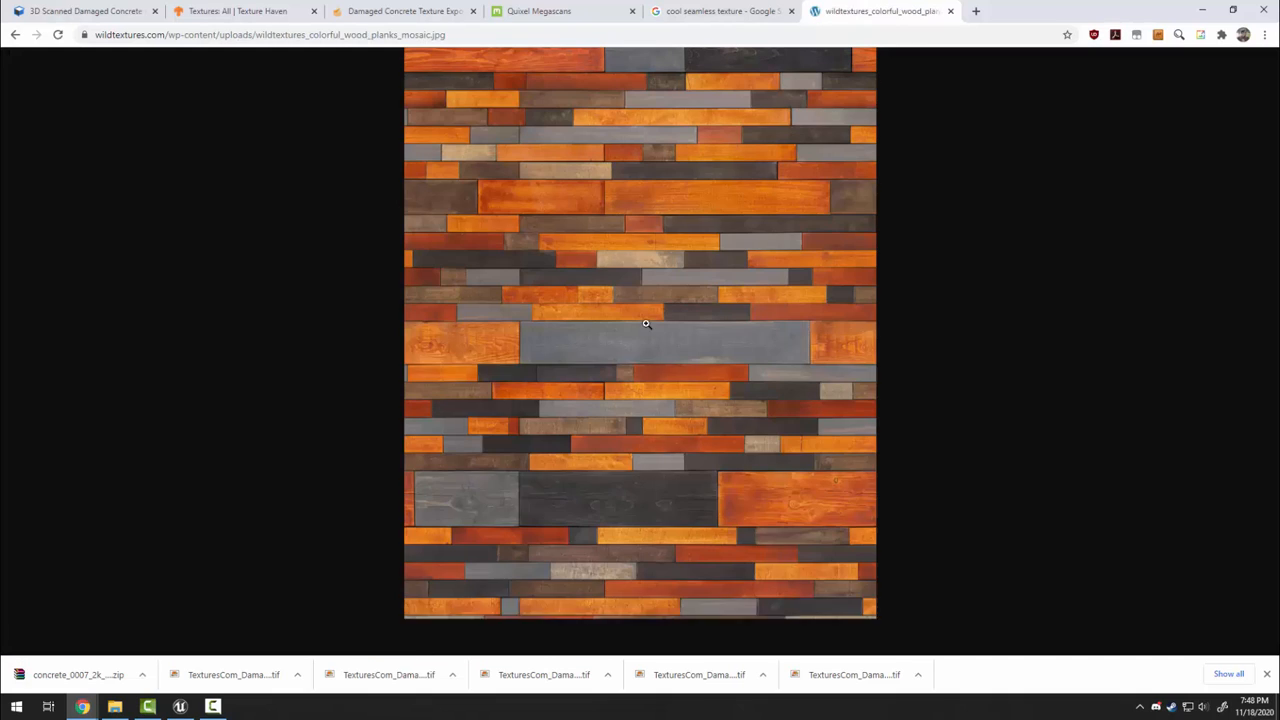
right_click(642, 252)
click(722, 277)
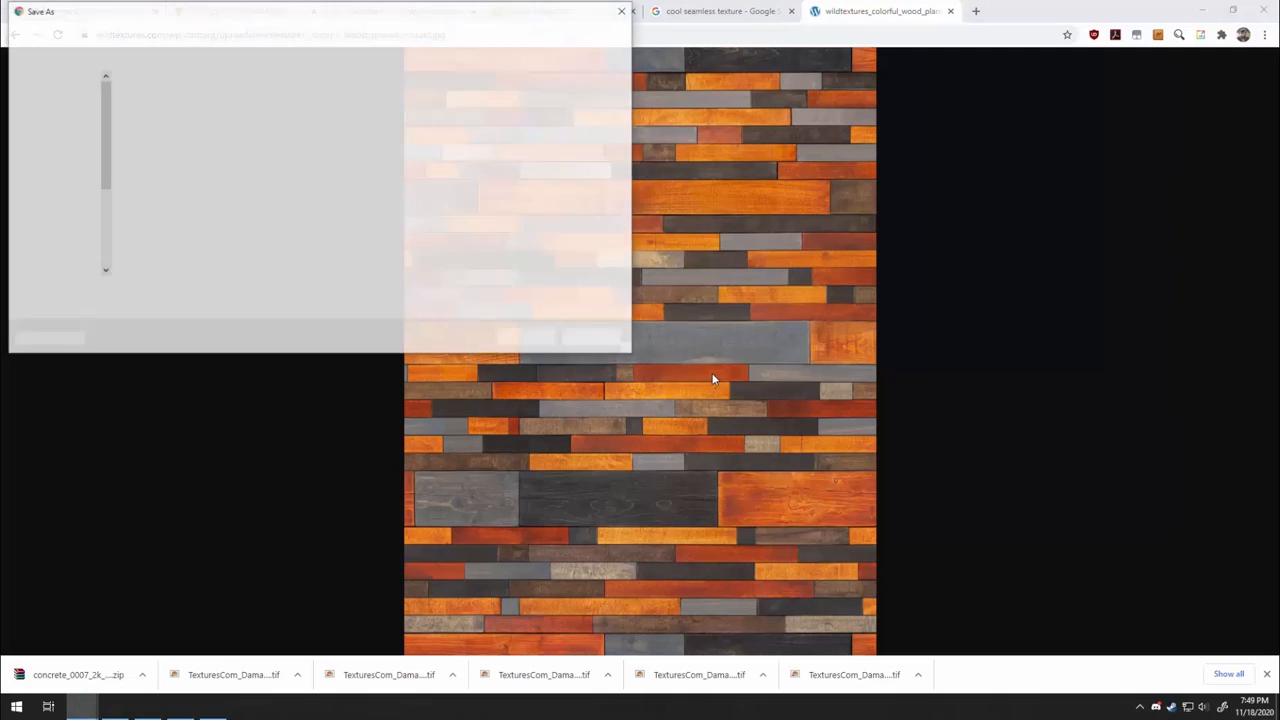
click(527, 338)
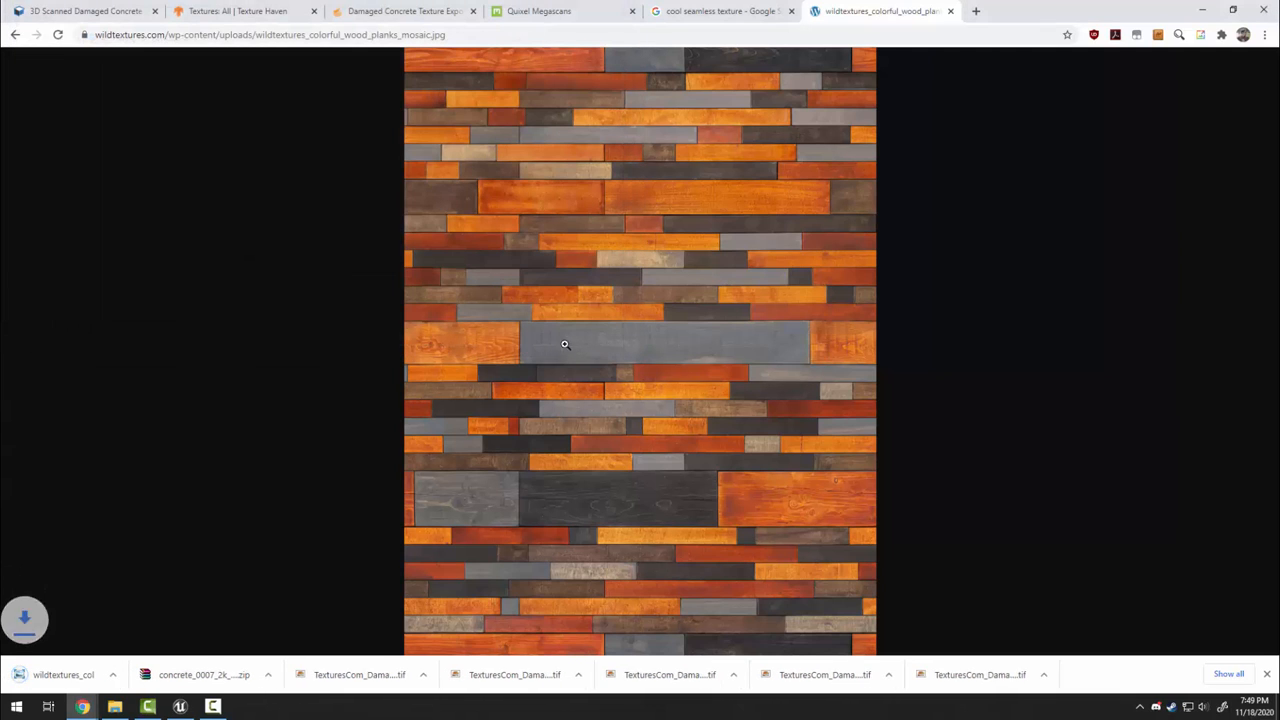
Drag wildtextures_colorful_wood_planks_mosaic.jpg from Downloads into the project's Textures folder
click(1205, 12)
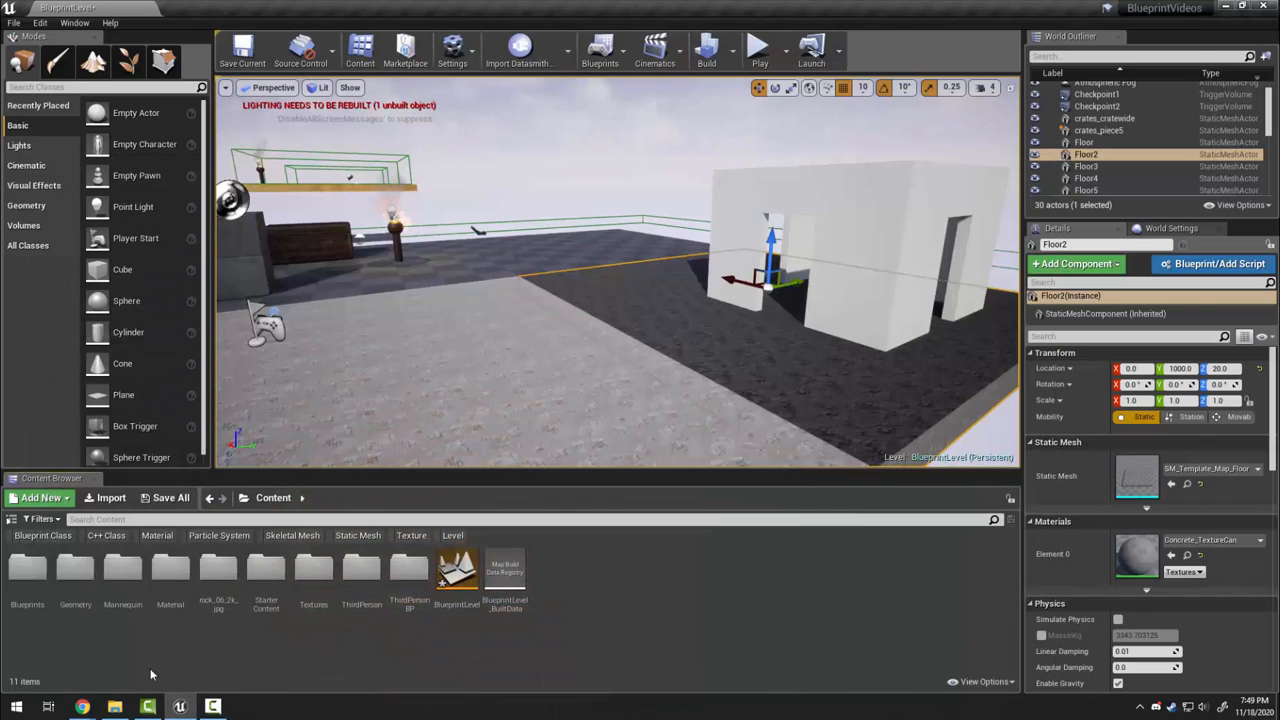
click(116, 708)
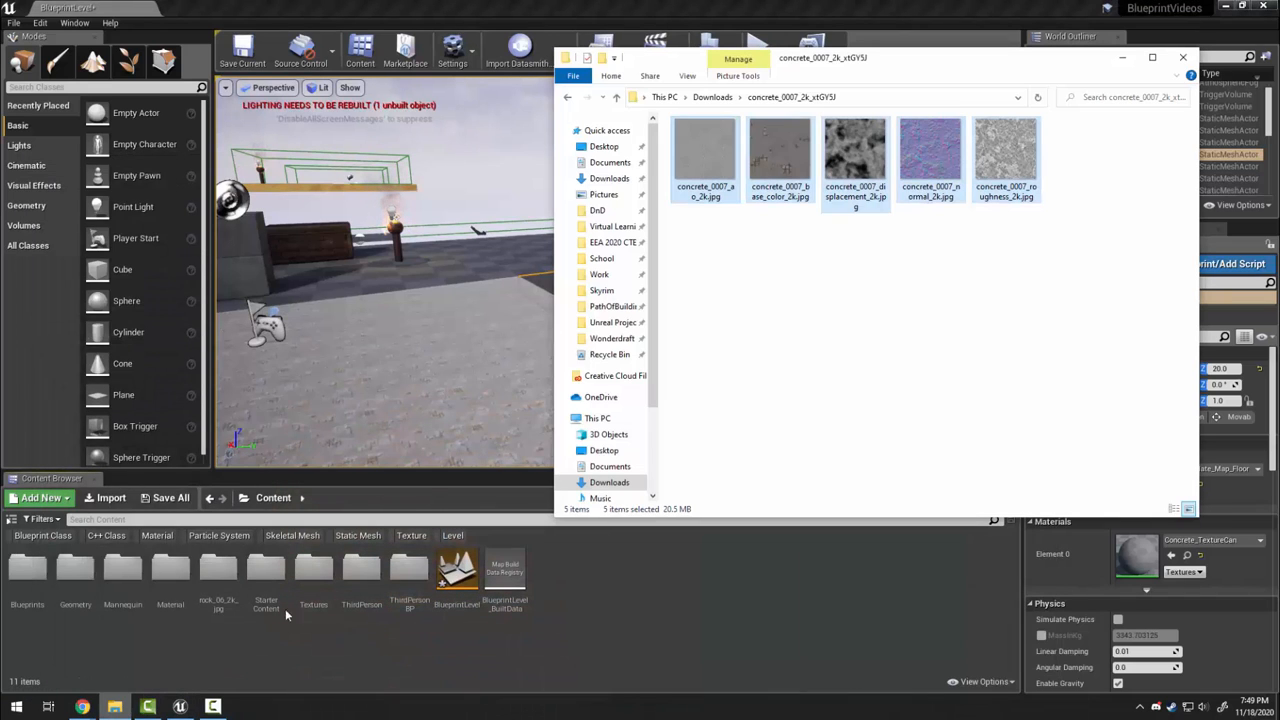
click(713, 97)
drag(765, 251, 148, 580)
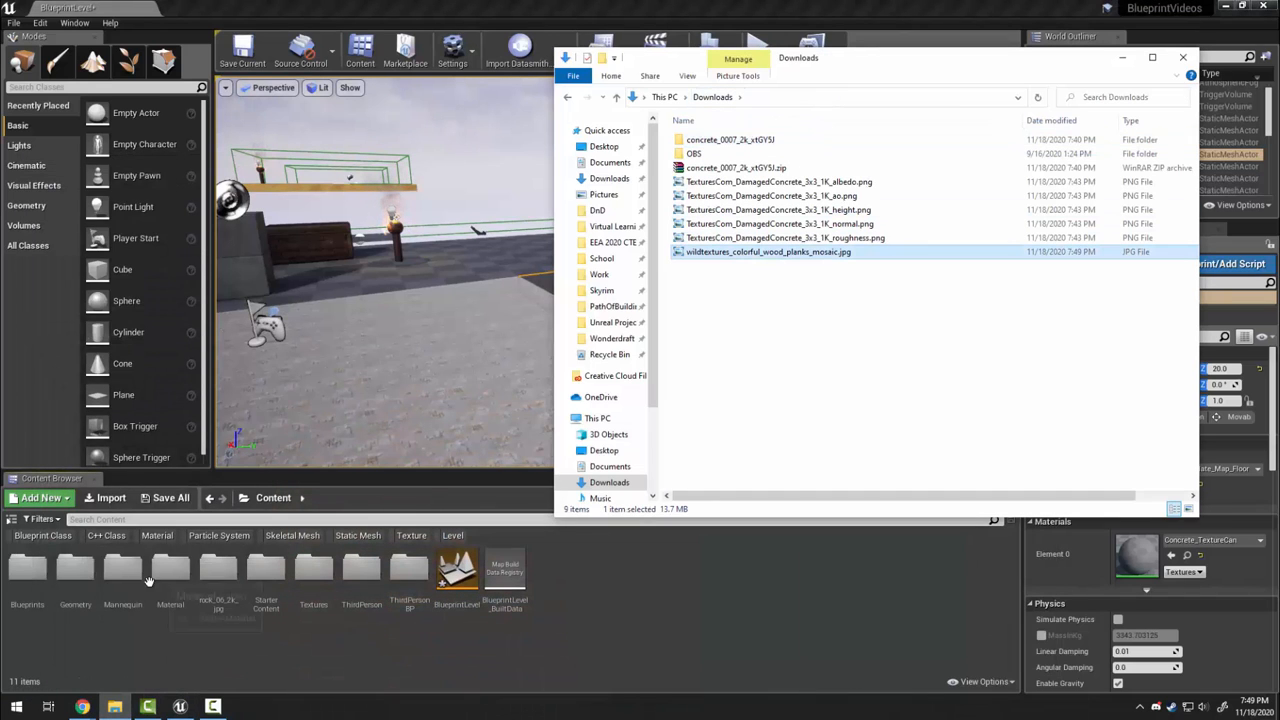
double_click(308, 588)
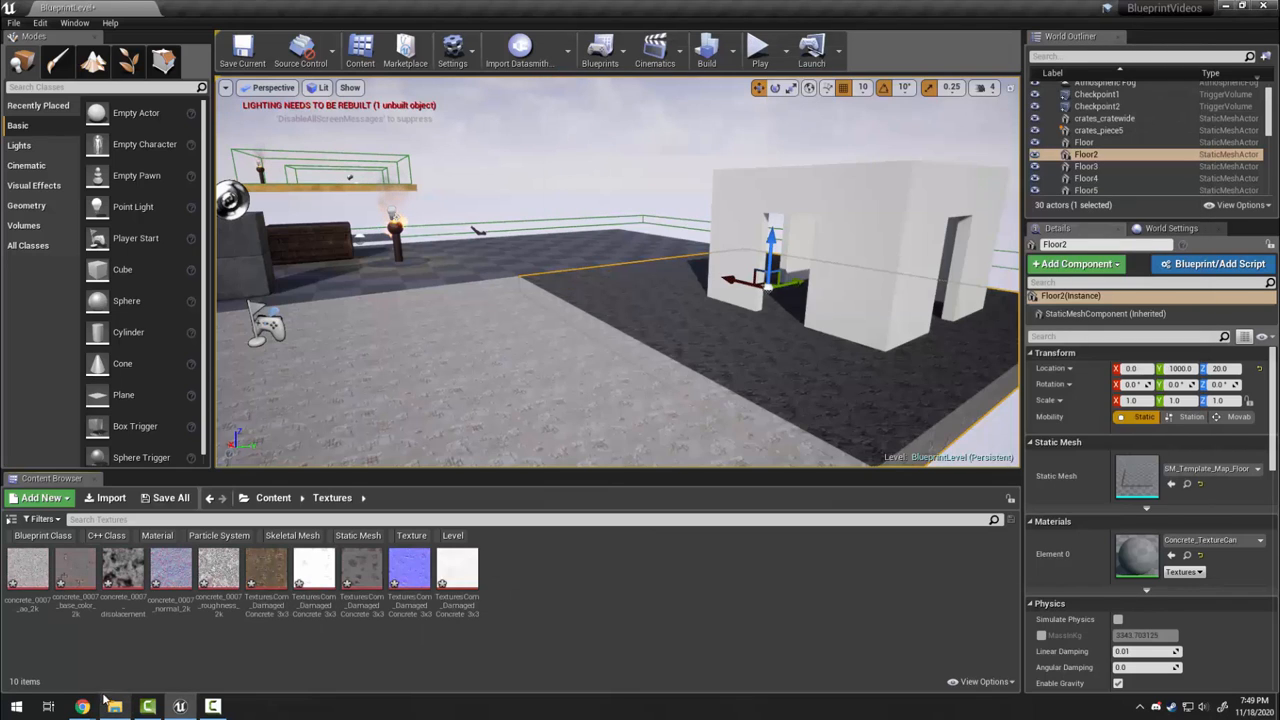
click(116, 706)
drag(705, 252, 535, 574)
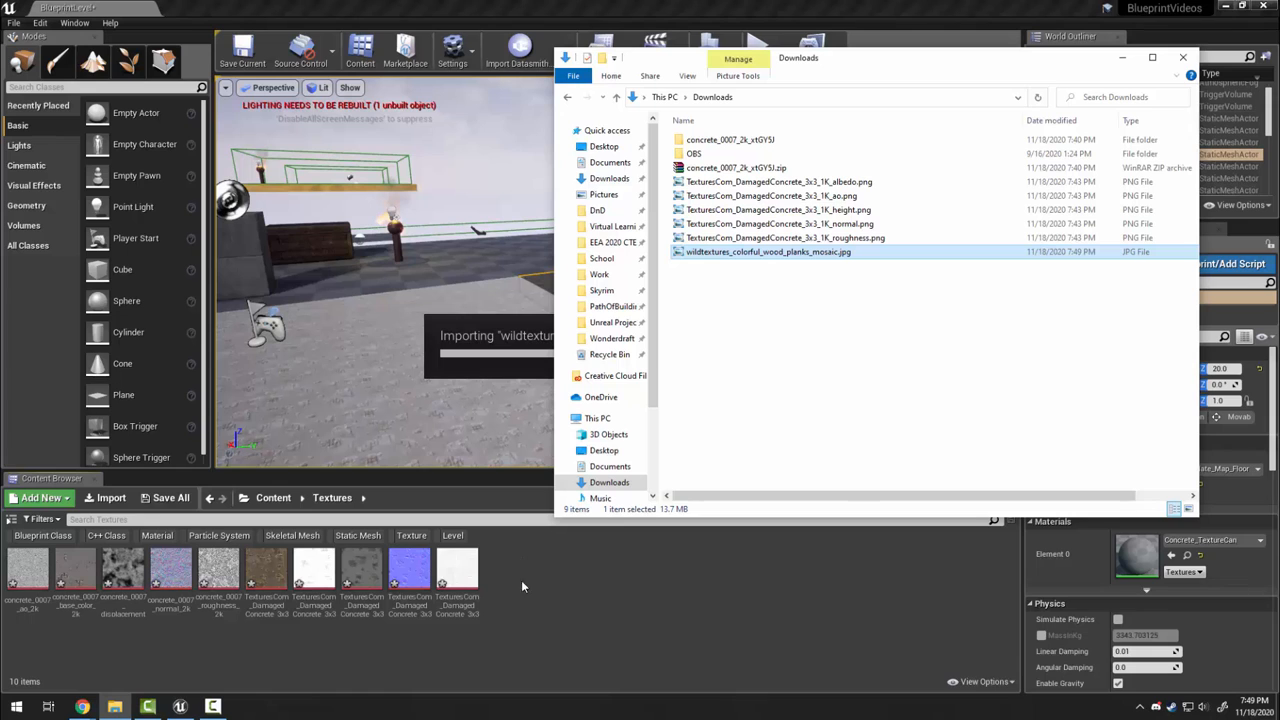
click(564, 576)
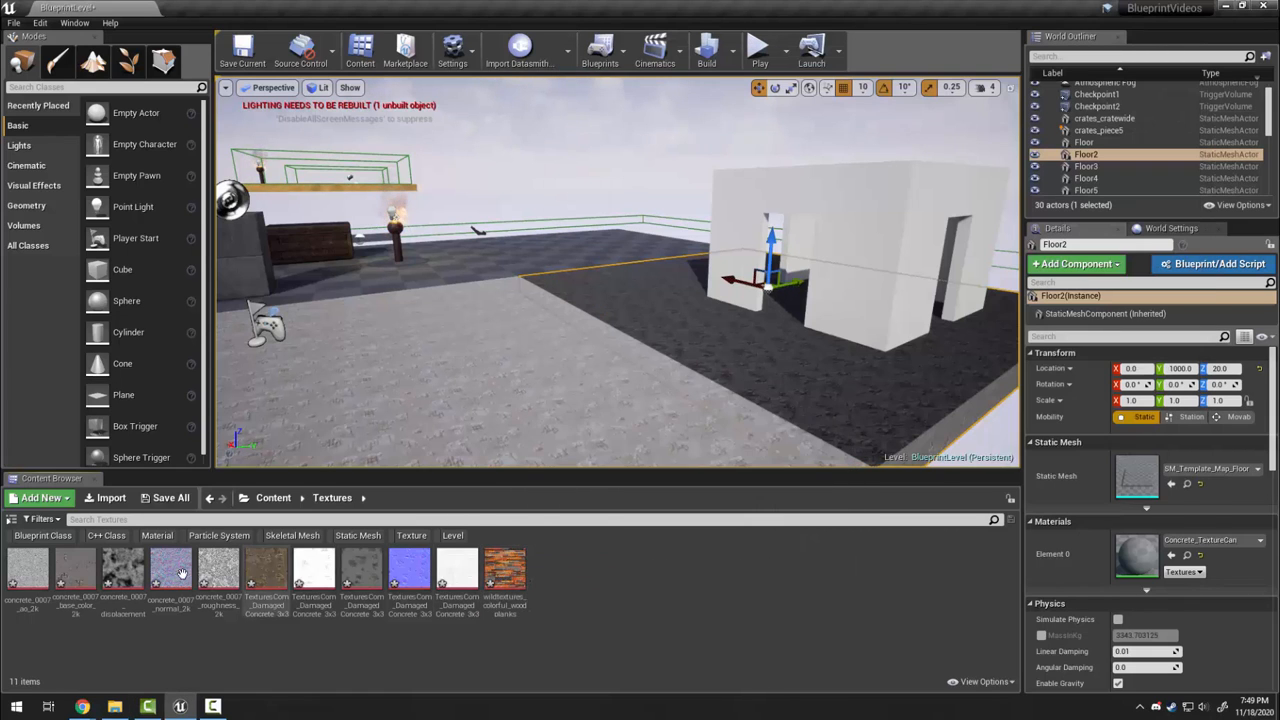
Create a material from the wood planks texture, keeping the default name
right_click(502, 576)
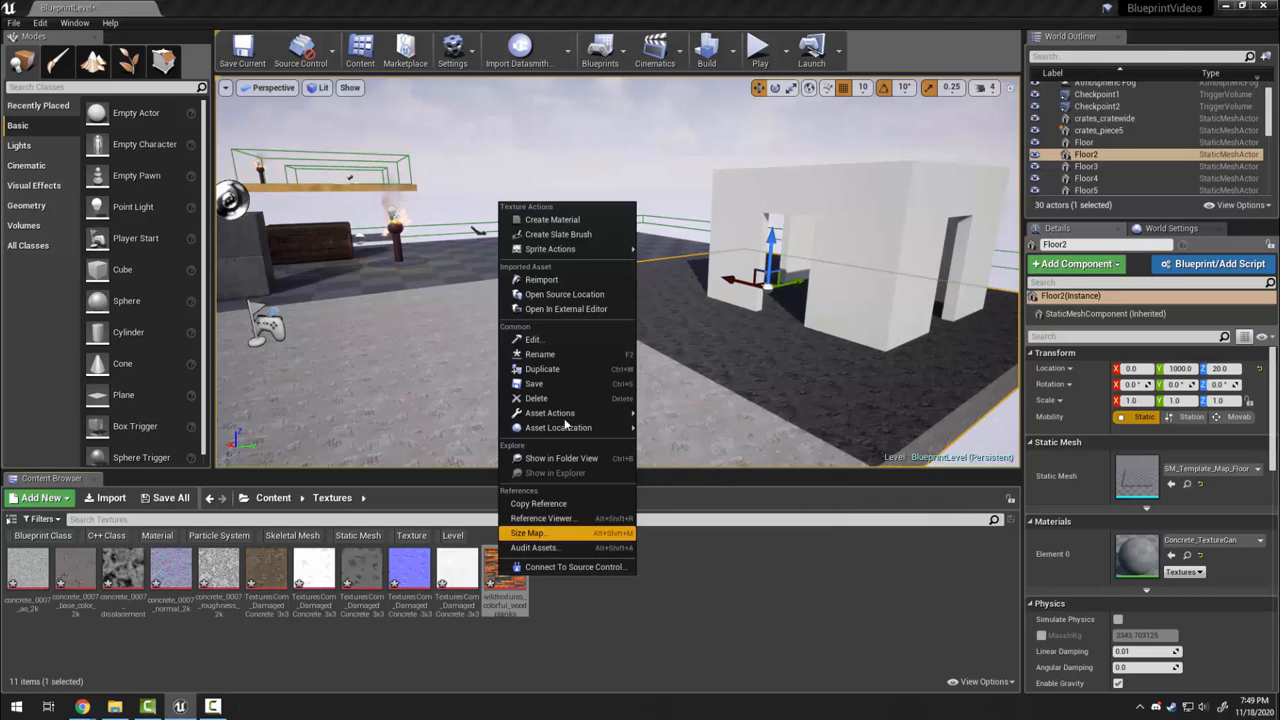
click(583, 219)
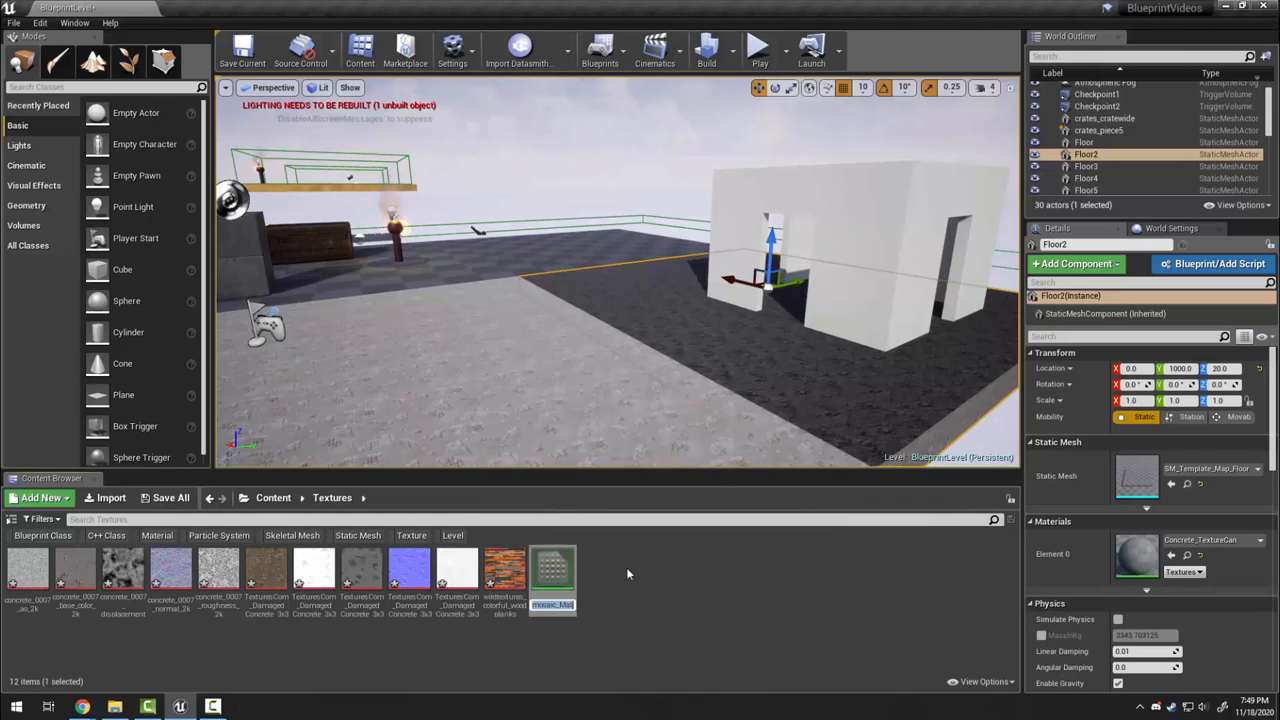
key(Return)
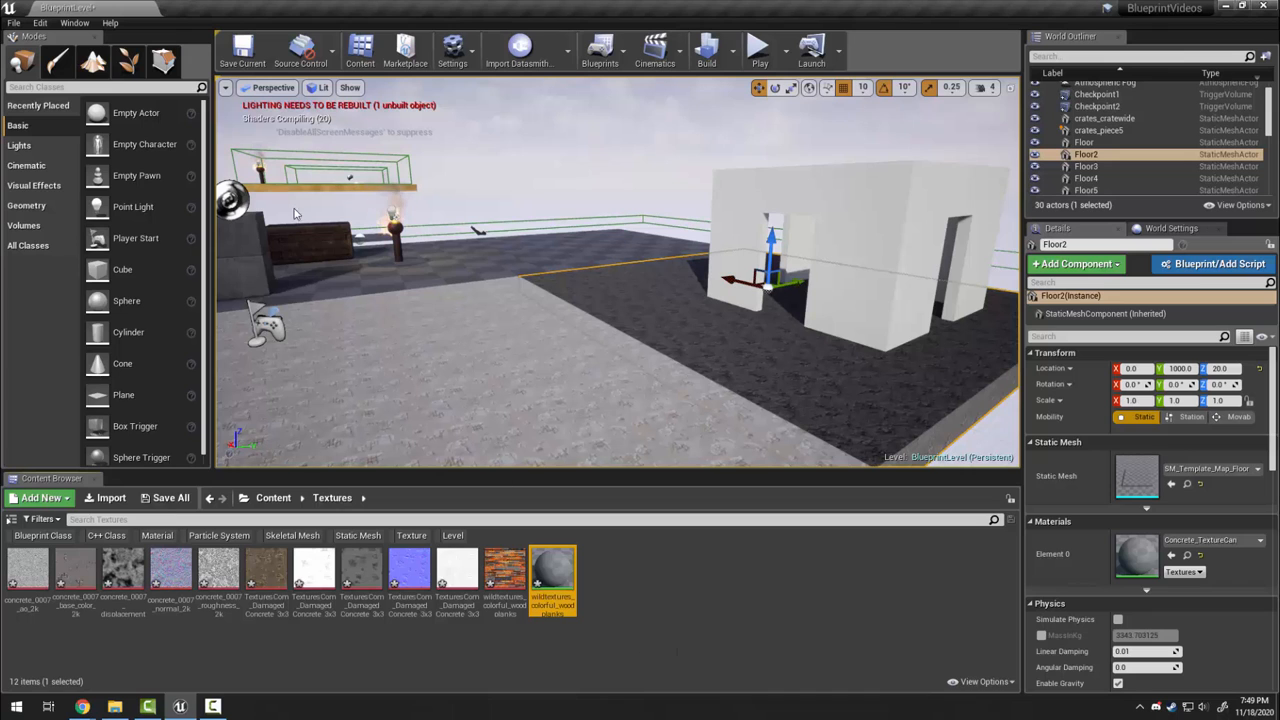
Apply wildtextures_colorful_wood_planks_mosaic_Mat to Floor4 and fly in to view the planks
mouse_move(630, 323)
right_down()
mouse_move(606, 240)
mouse_move(630, 323)
right_up()
key(w)
click(630, 323)
drag(553, 572, 1137, 555)
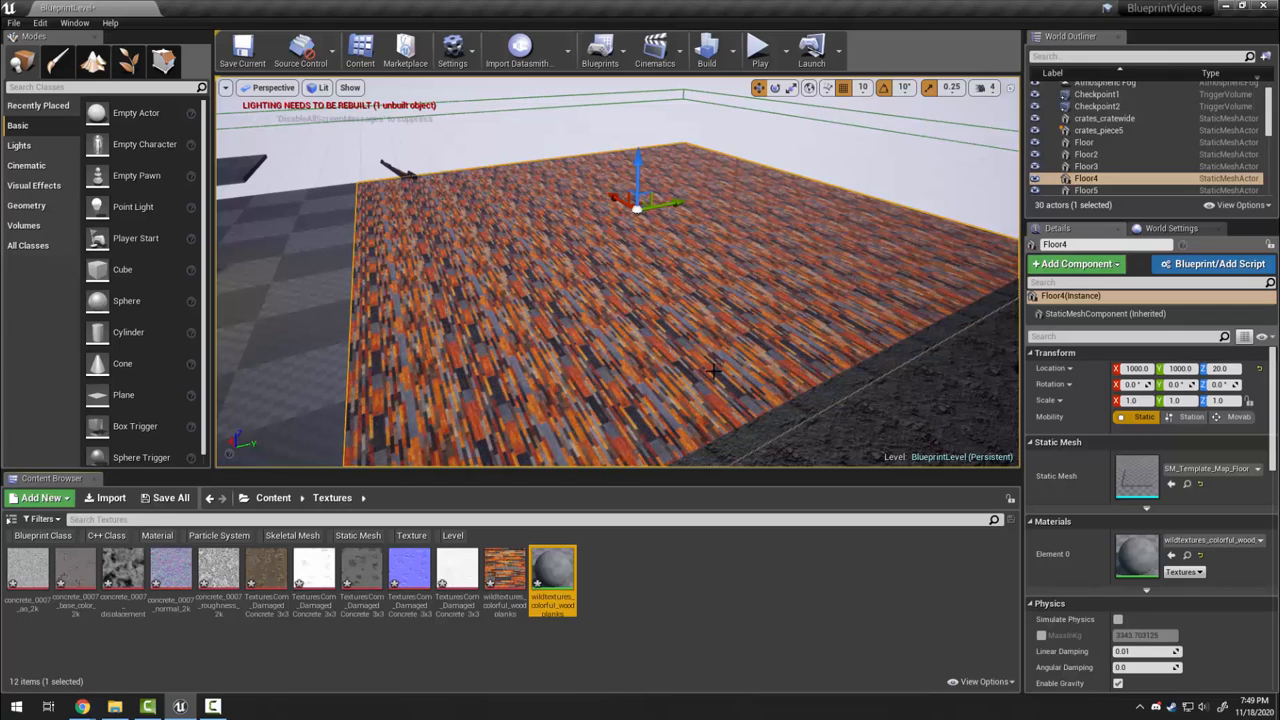
key(d)
right_drag(716, 371, 650, 360)
key(w)
key(w)
key(s)
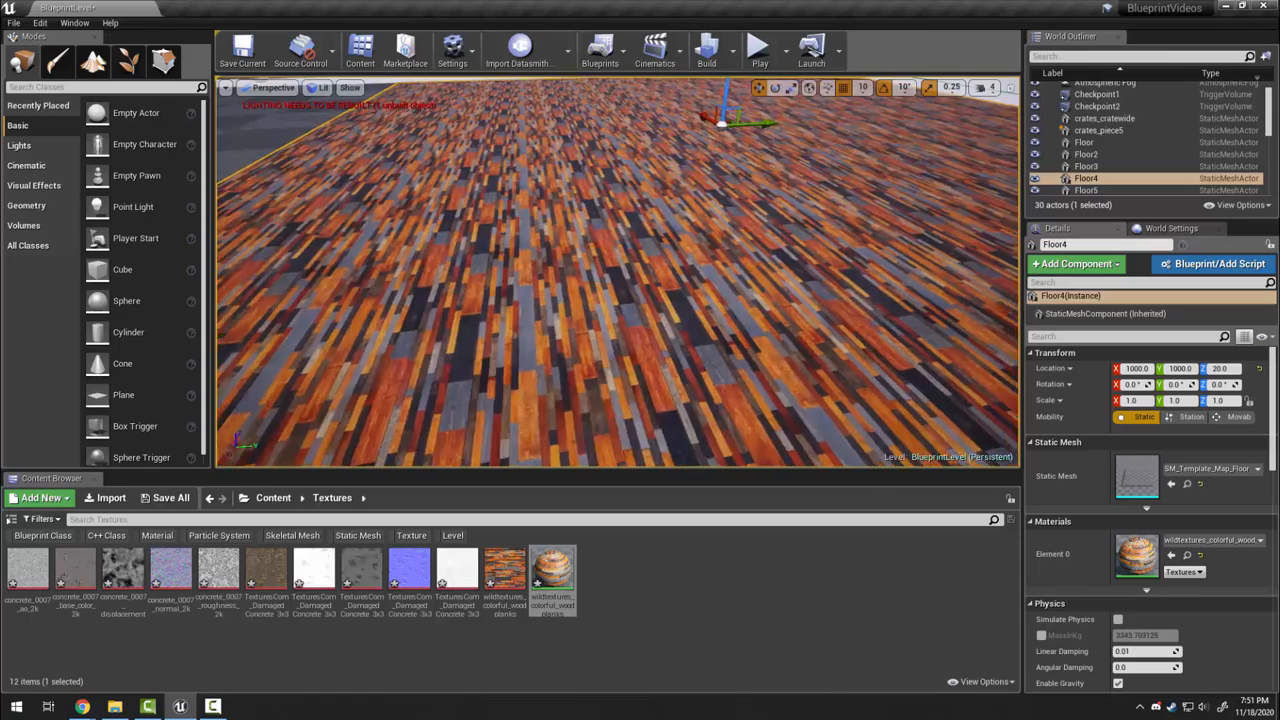
key(s)
right_drag(640, 360, 652, 329)
right_drag(569, 288, 569, 348)
key(w)
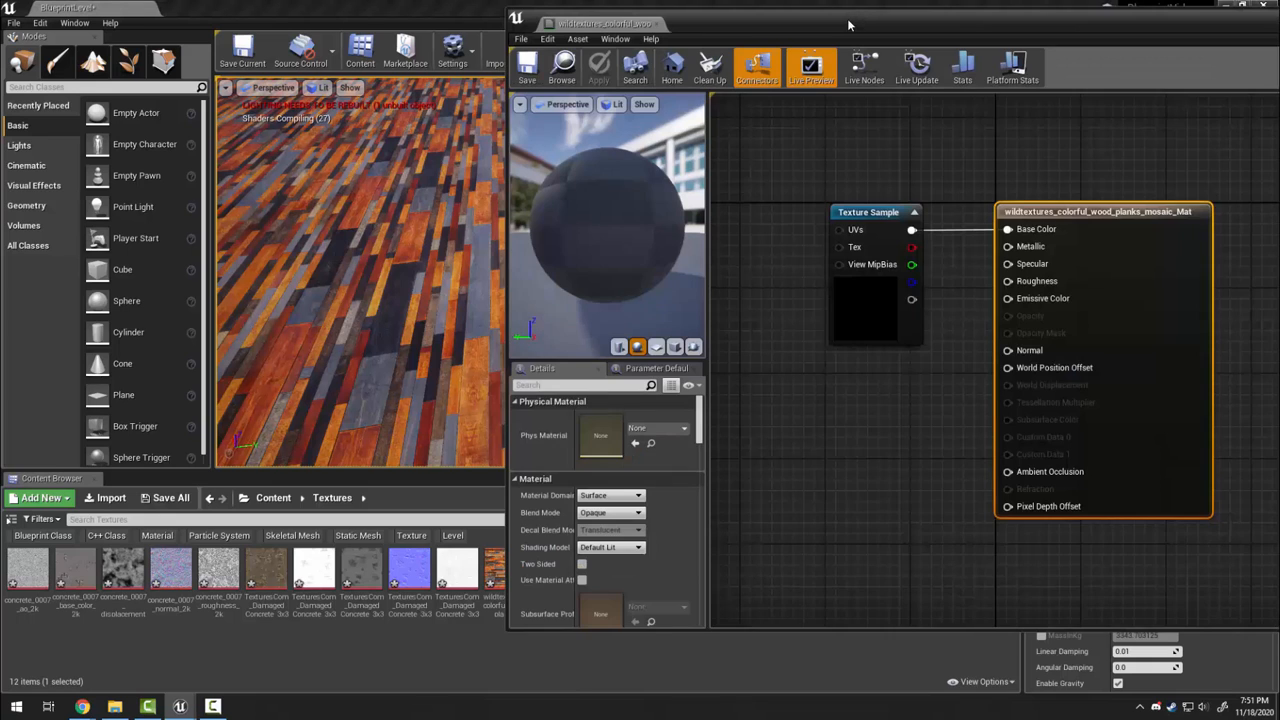
Add a TextureCoordinate node and connect it to the Texture Sample's UVs input
drag(848, 23, 649, 30)
drag(851, 218, 1023, 218)
drag(668, 217, 790, 217)
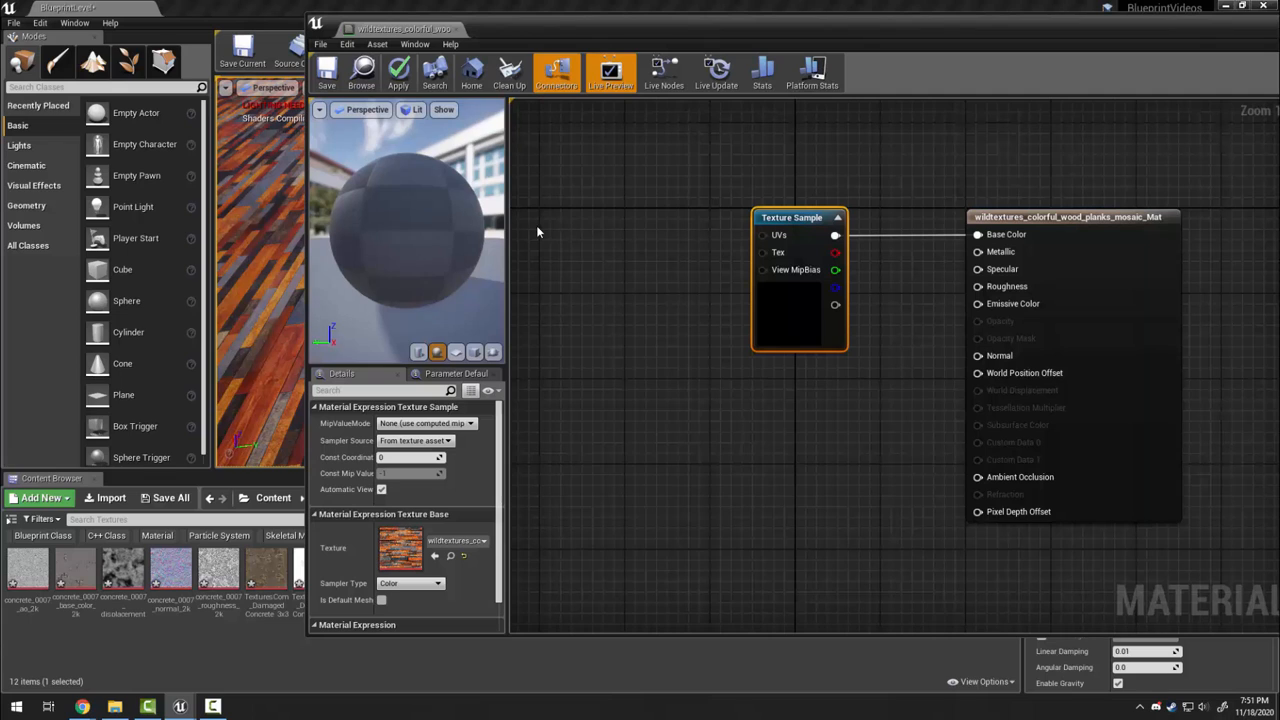
right_click(544, 228)
text(texturecoord)
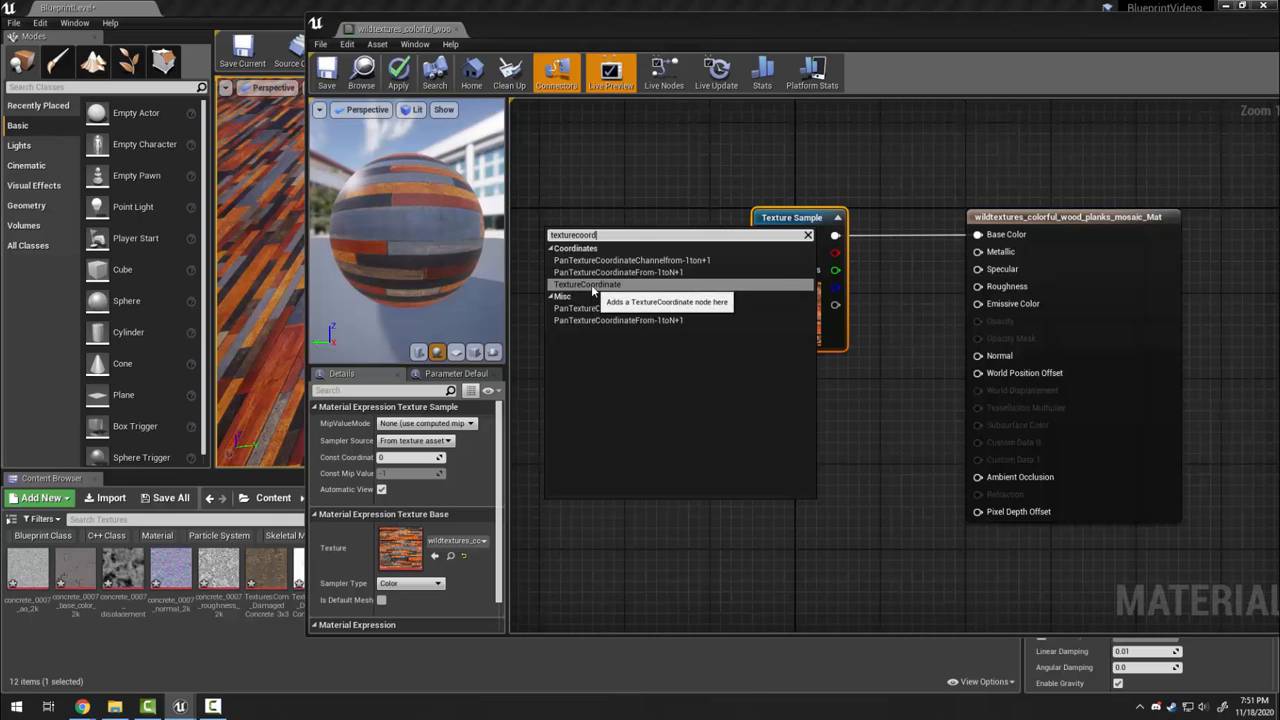
click(591, 284)
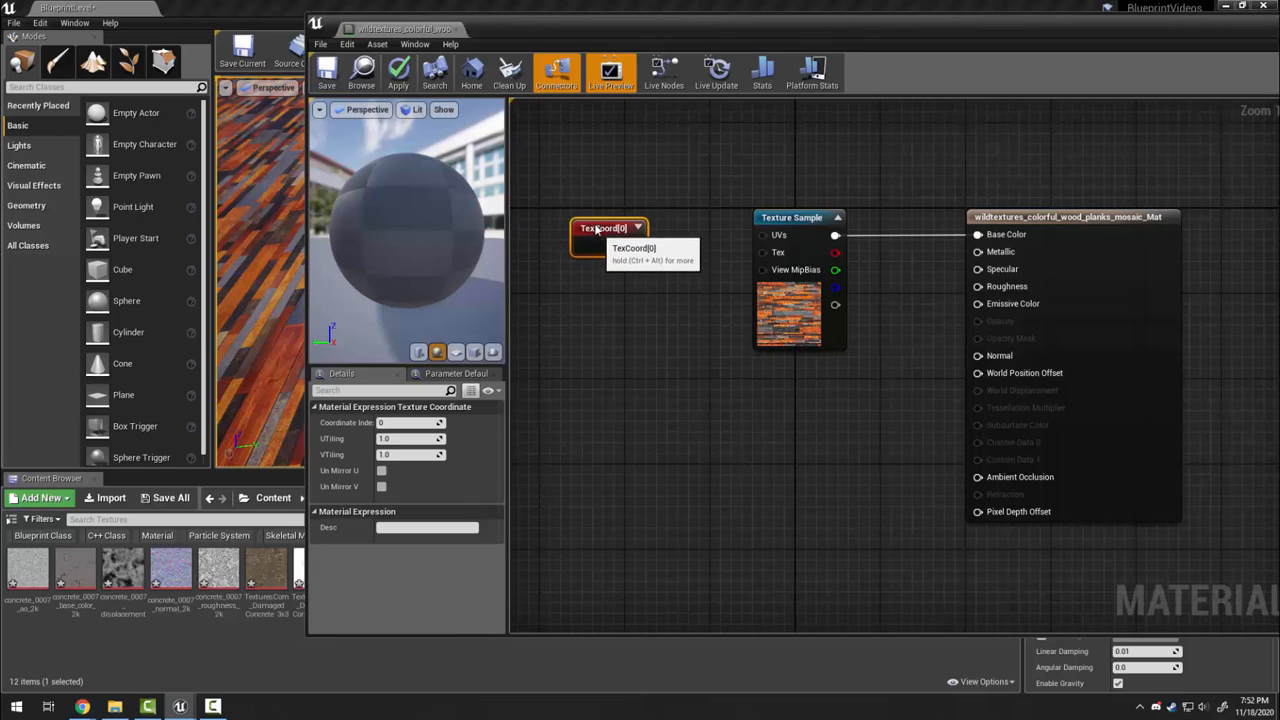
drag(635, 235, 777, 236)
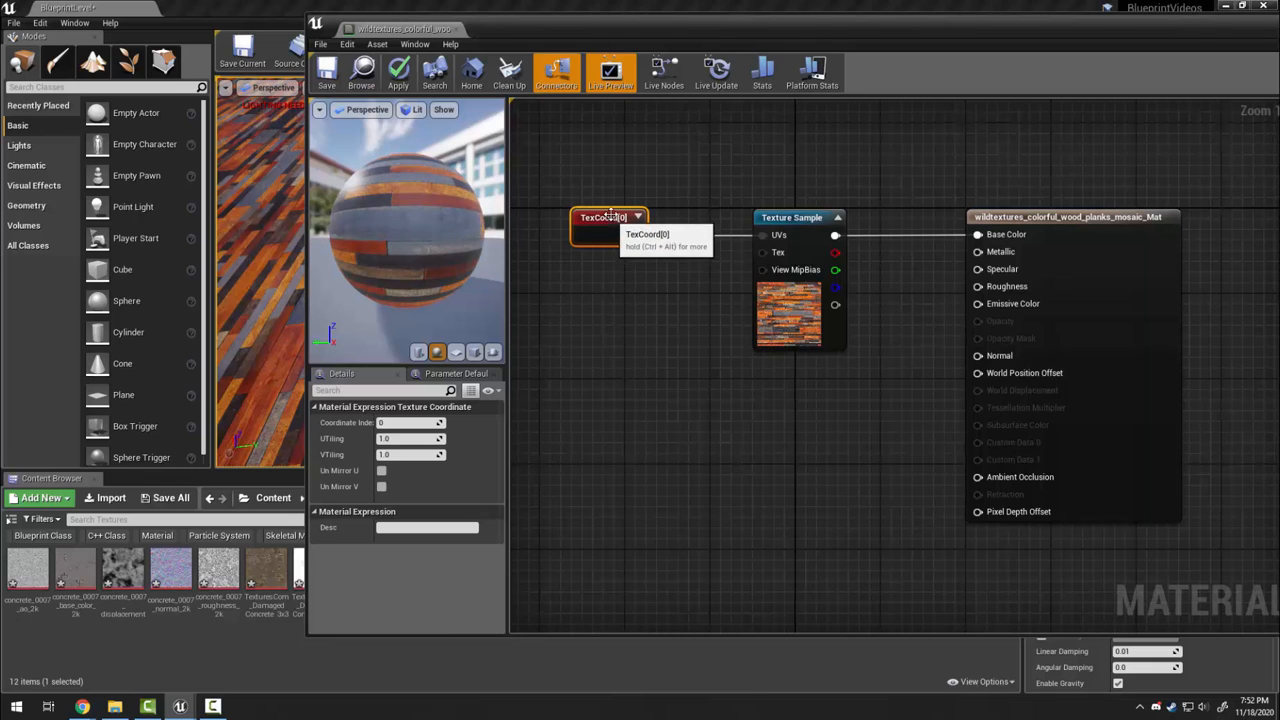
drag(605, 222, 616, 233)
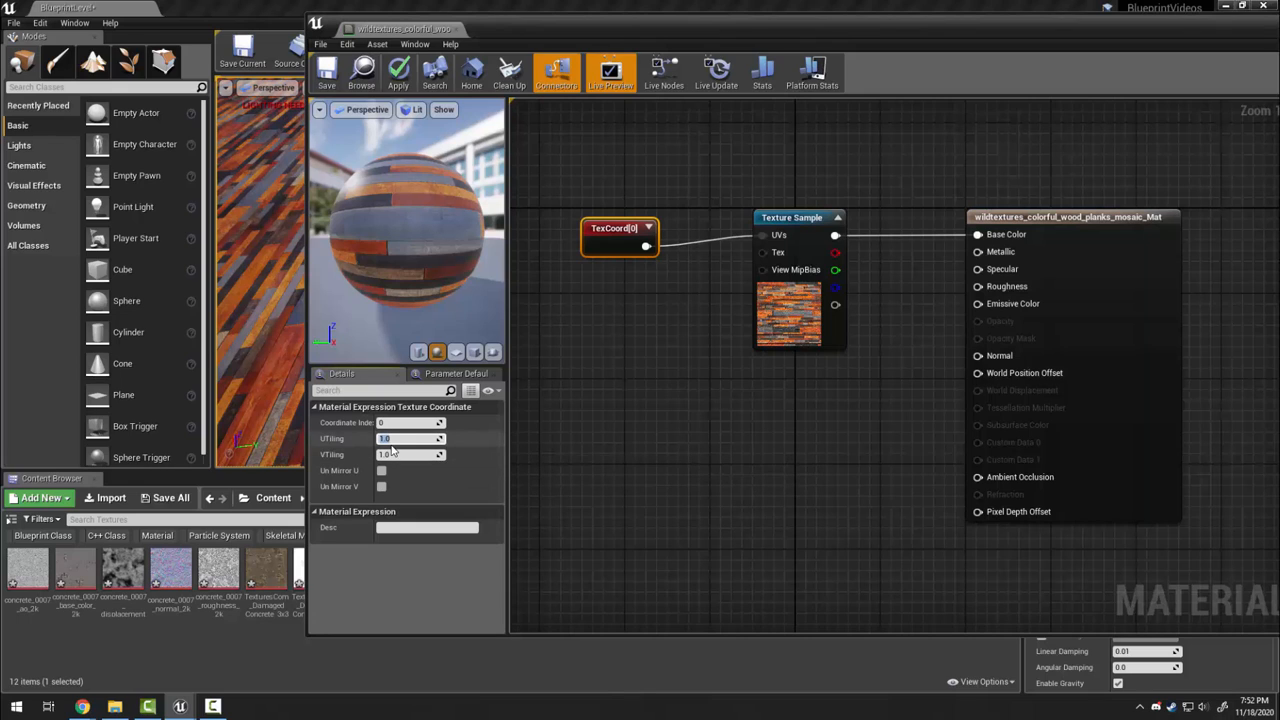
Set UTiling and VTiling to 0.25, then save and close the material
text(0.25)
key(Tab)
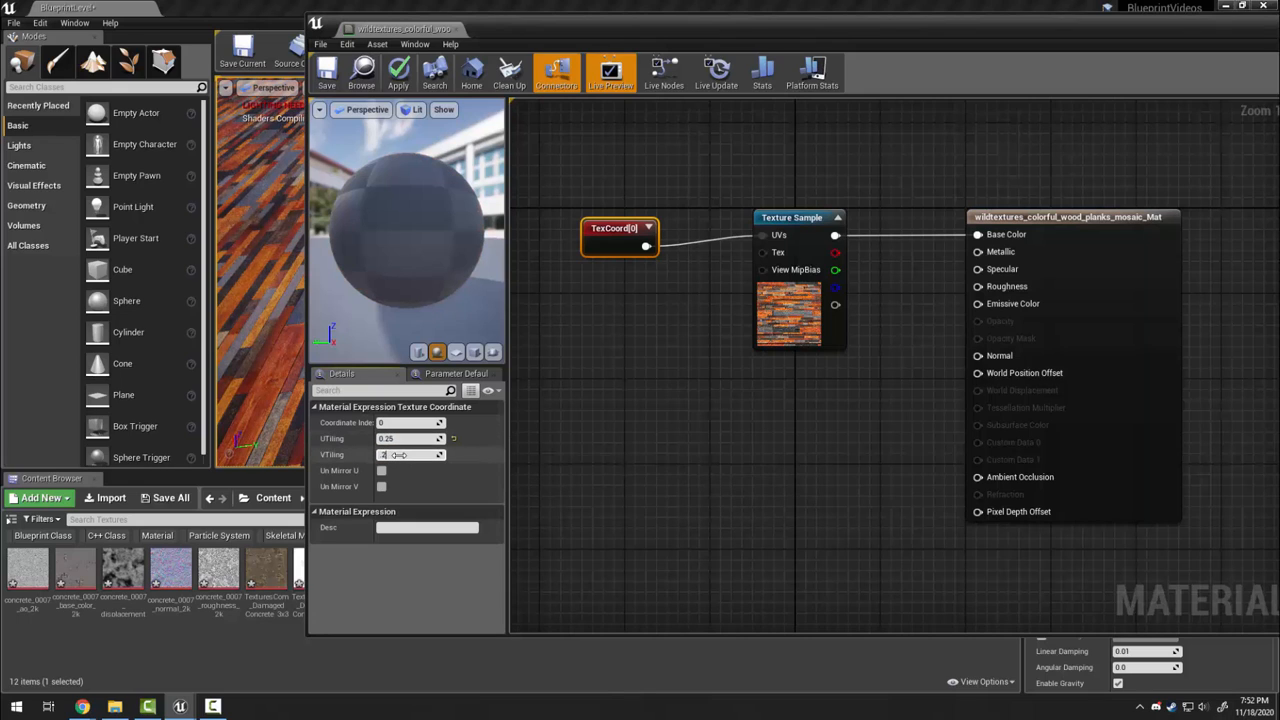
click(593, 434)
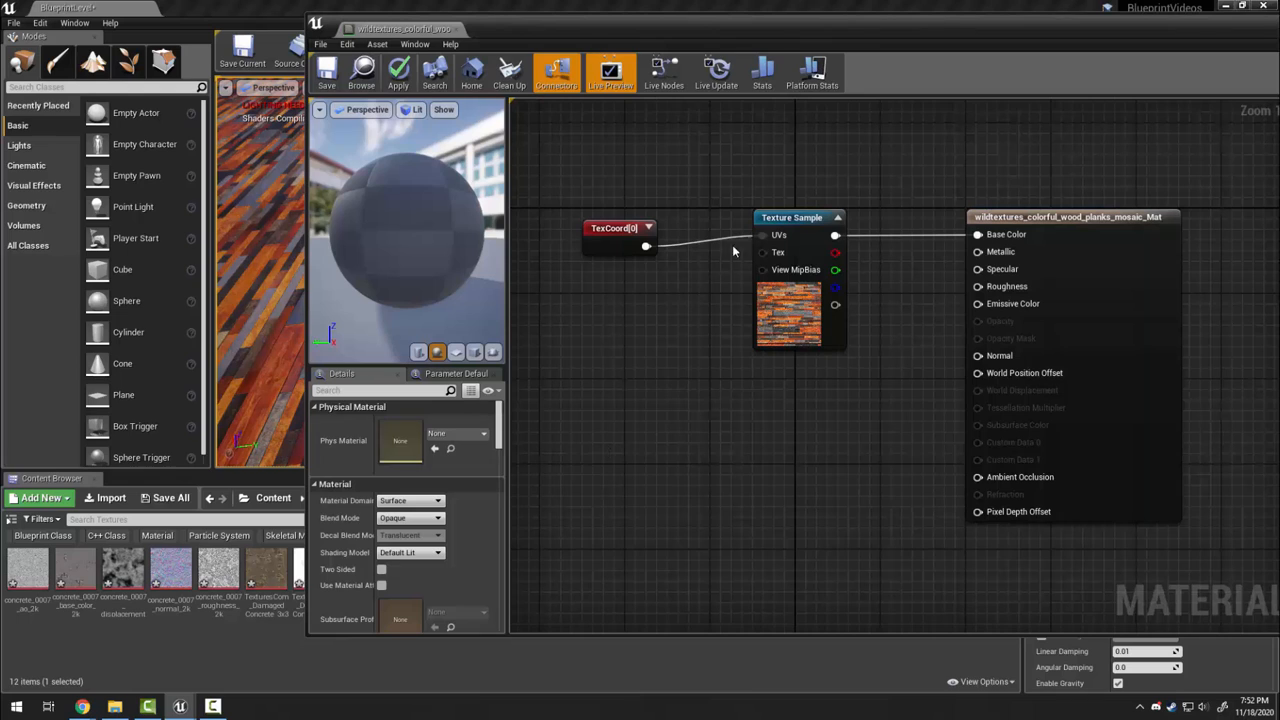
click(628, 229)
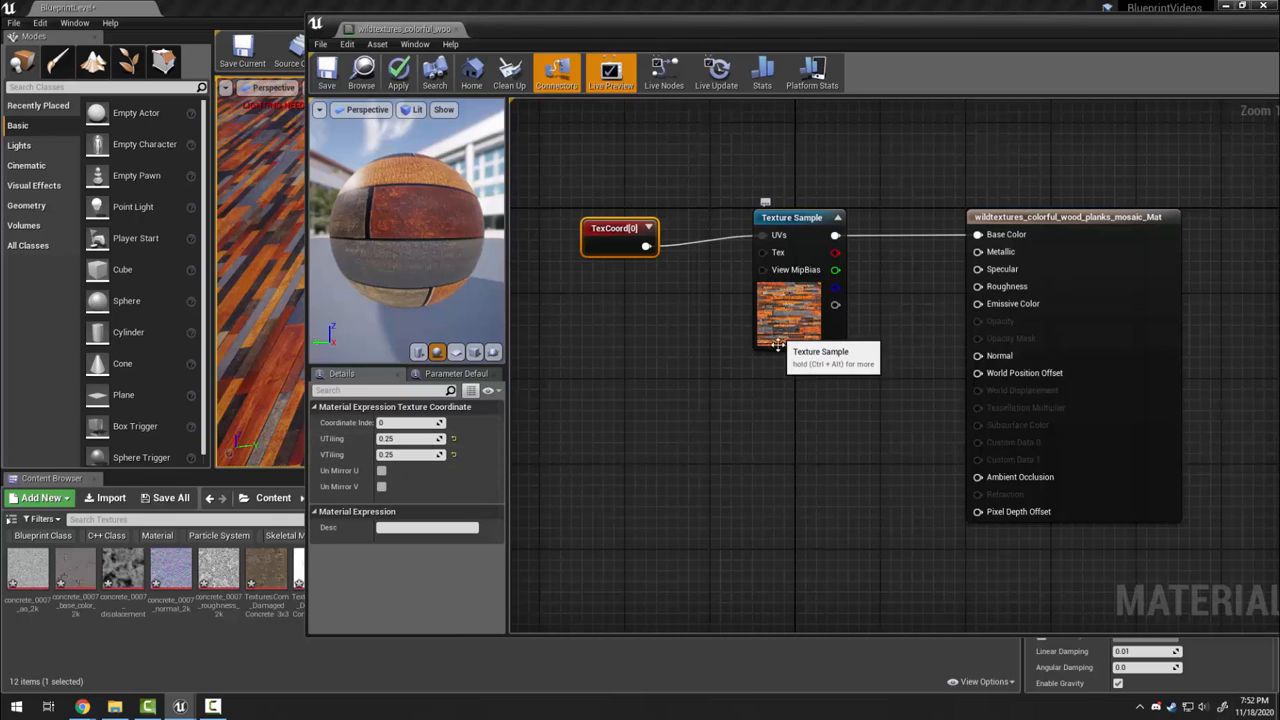
click(327, 75)
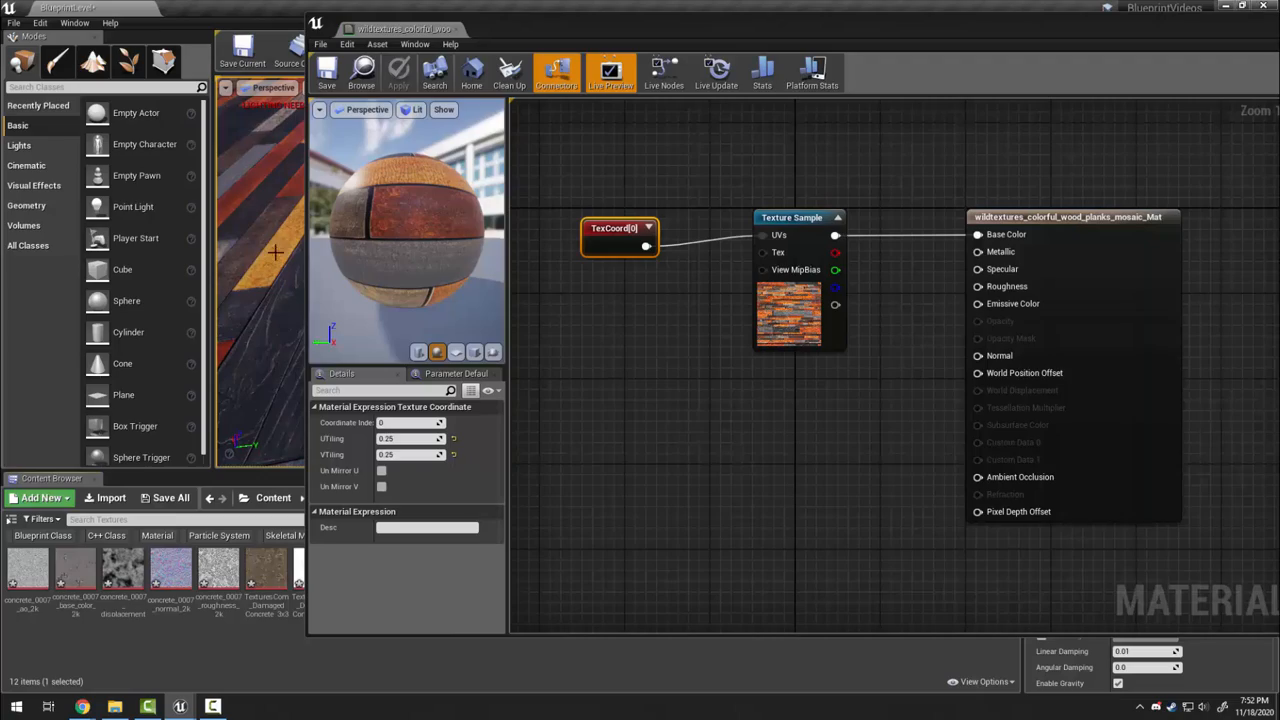
click(456, 30)
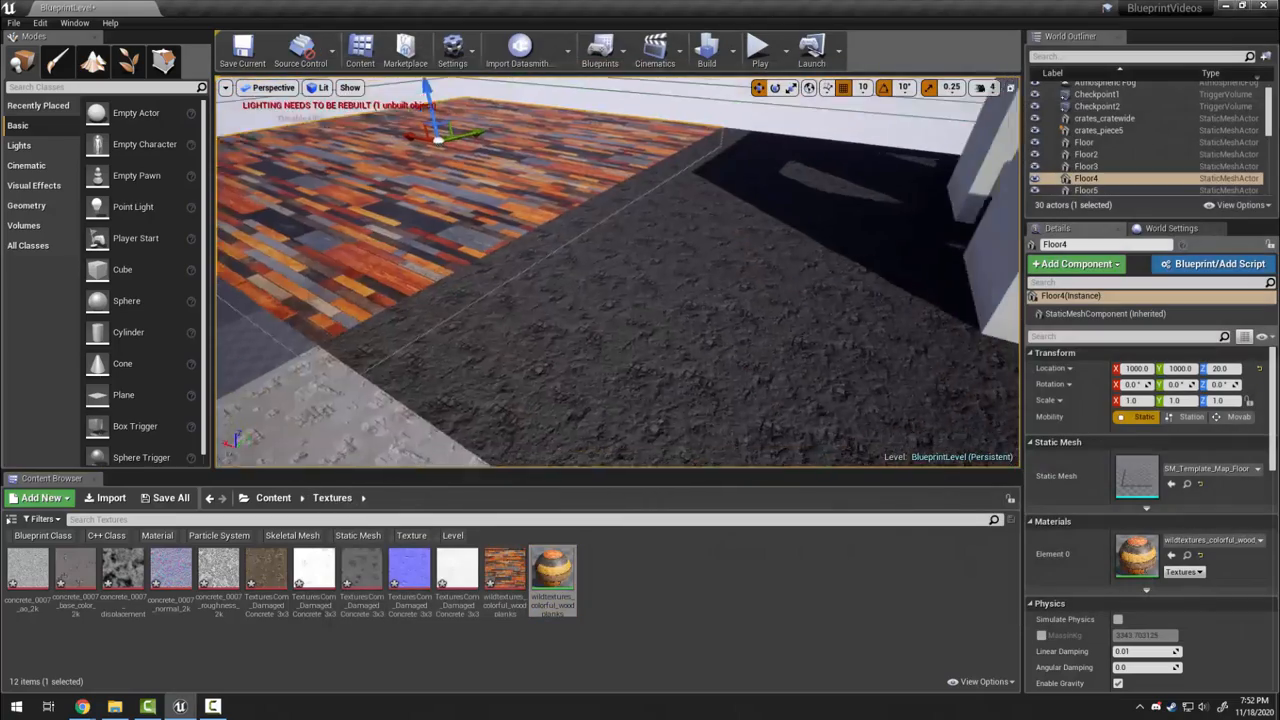